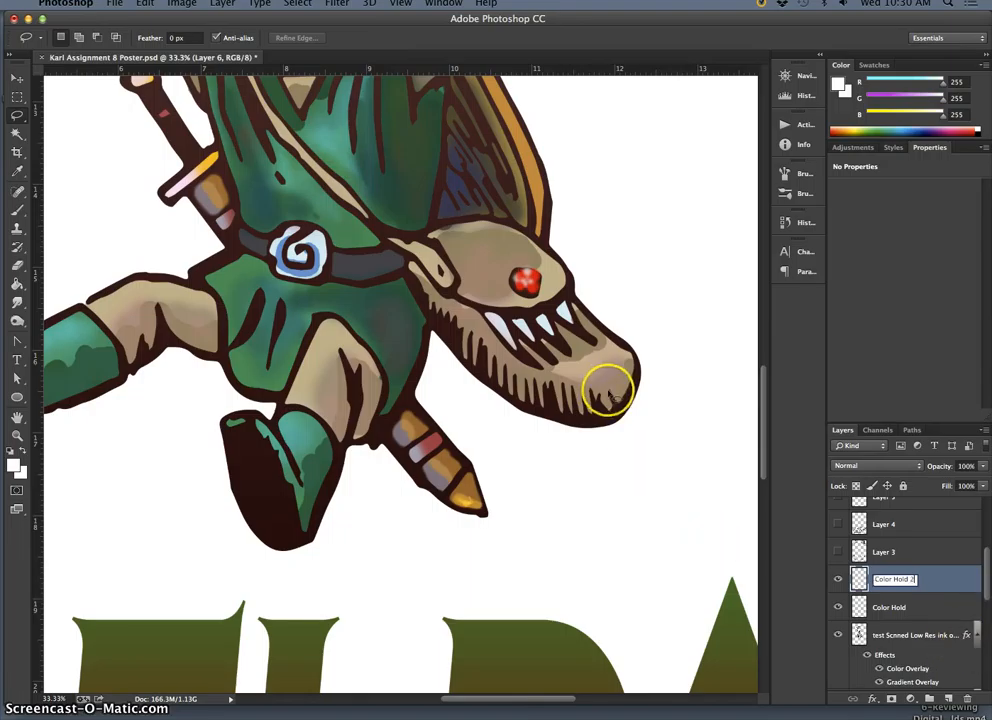
- Apply a Gaussian Blur with an increased radius to the Color Hold 2 layer
{"action": "left_click", "coordinate": [337, 3]}
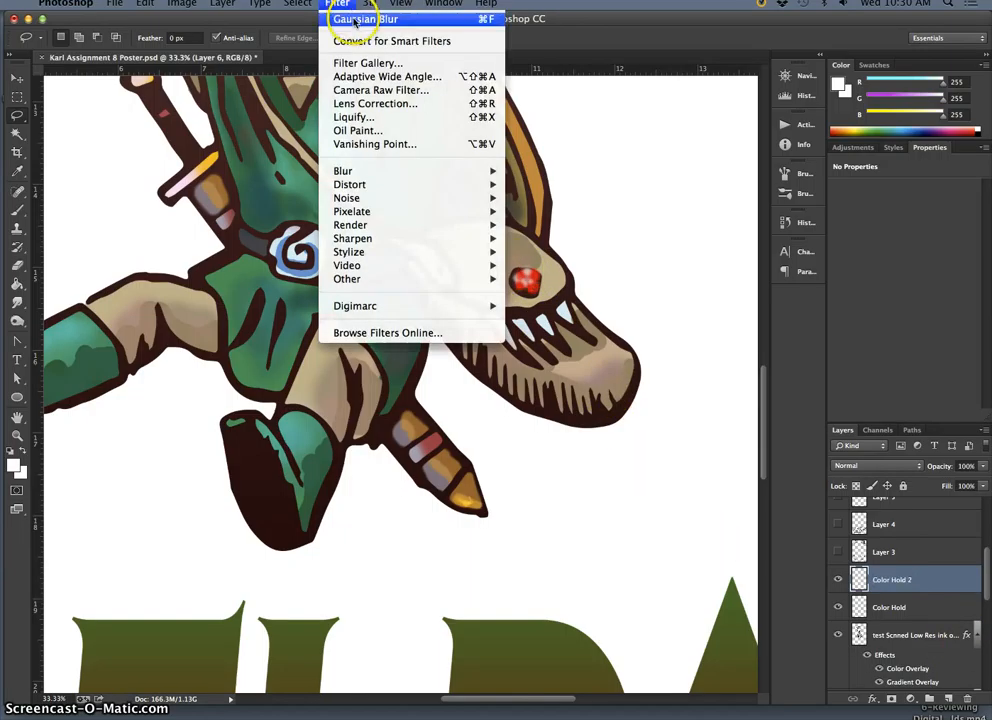
{"action": "mouse_move", "coordinate": [345, 171]}
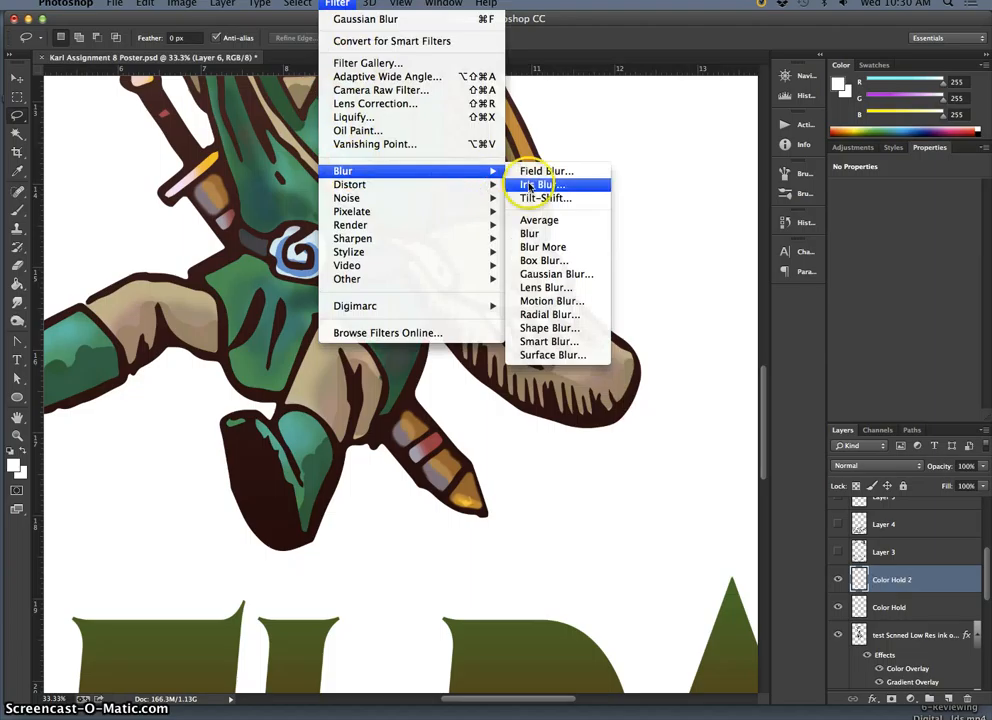
{"action": "left_click", "coordinate": [554, 274]}
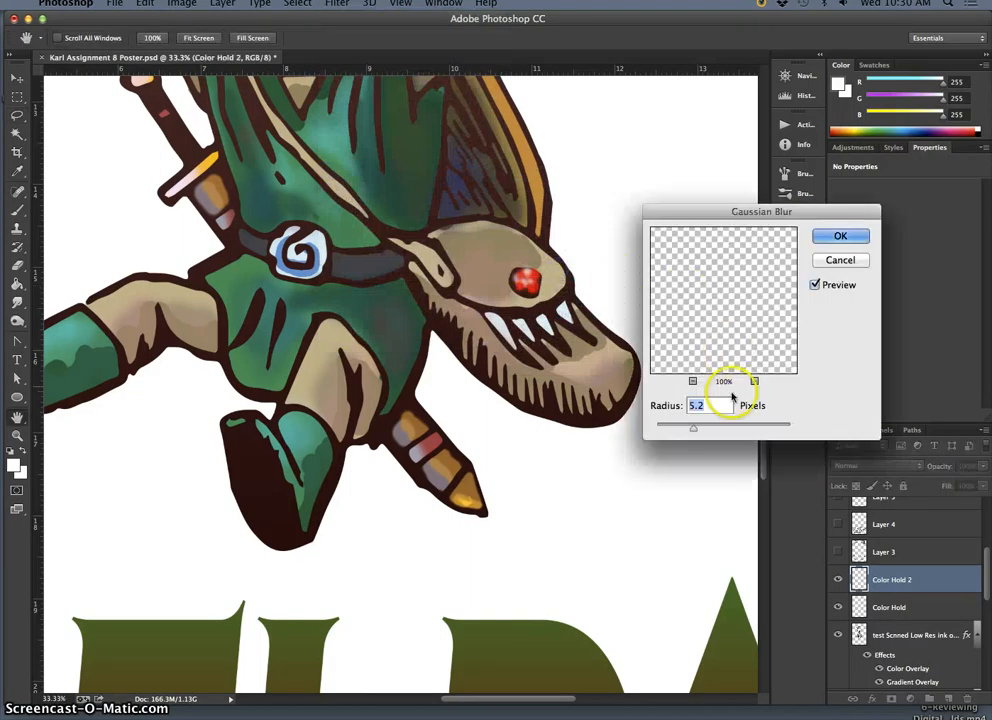
{"action": "left_click_drag", "start_coordinate": [697, 428], "coordinate": [713, 425]}
{"action": "left_click", "coordinate": [838, 236]}
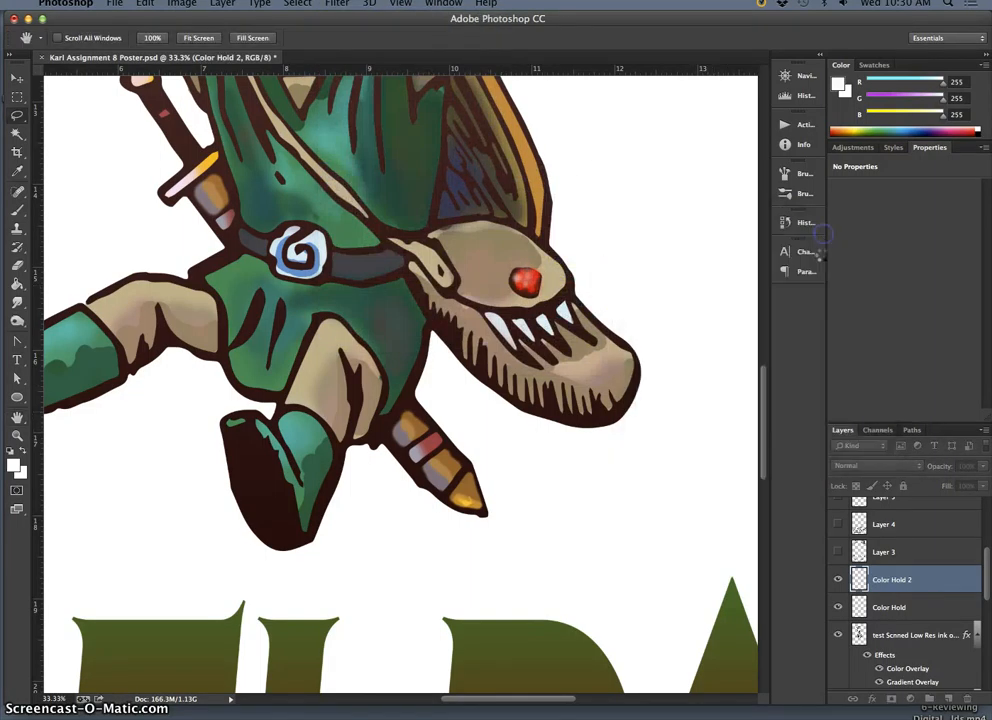
- Enable Outer Glow and Satin in the Color Hold 2 layer style, trying Inner Glow but leaving it off
{"action": "left_click", "coordinate": [907, 507]}
{"action": "double_click", "coordinate": [932, 588]}
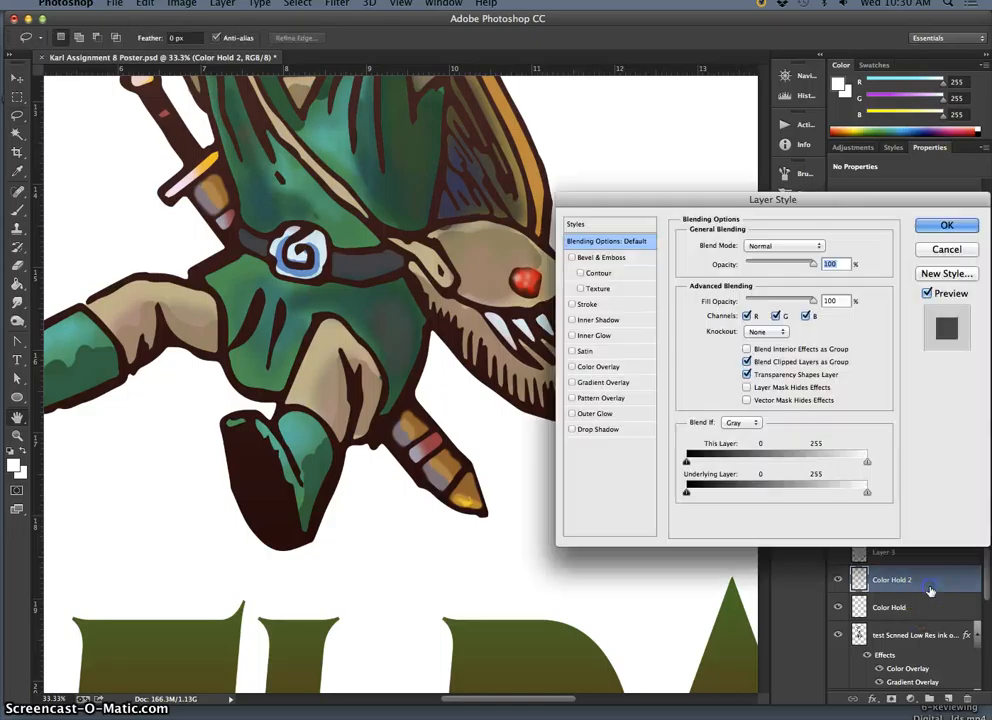
{"action": "left_click", "coordinate": [573, 413]}
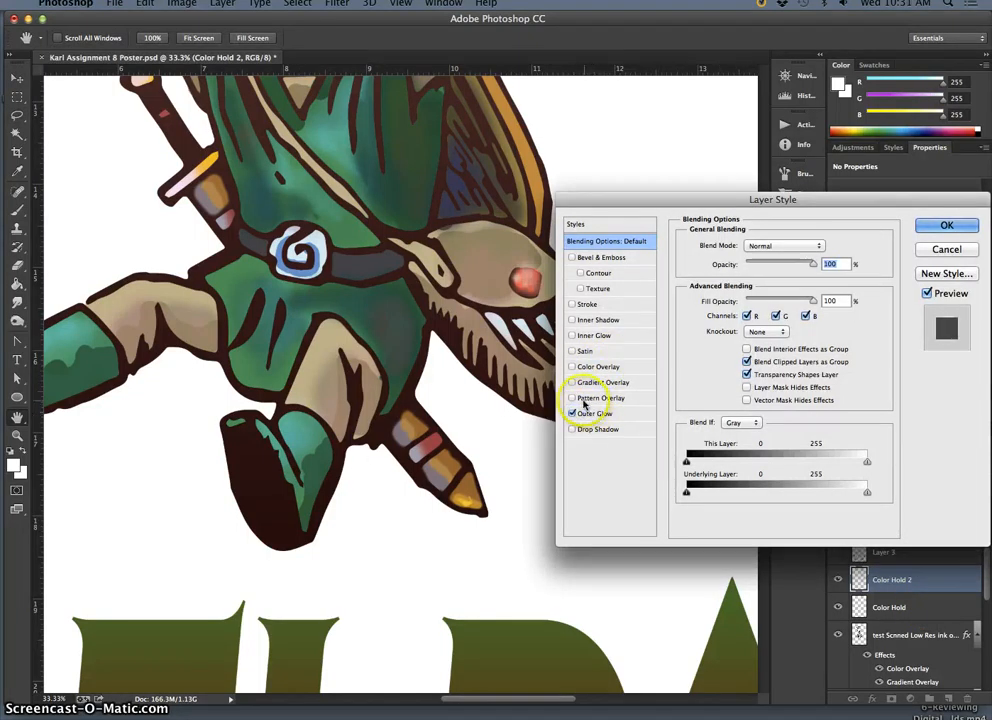
{"action": "left_click", "coordinate": [572, 351]}
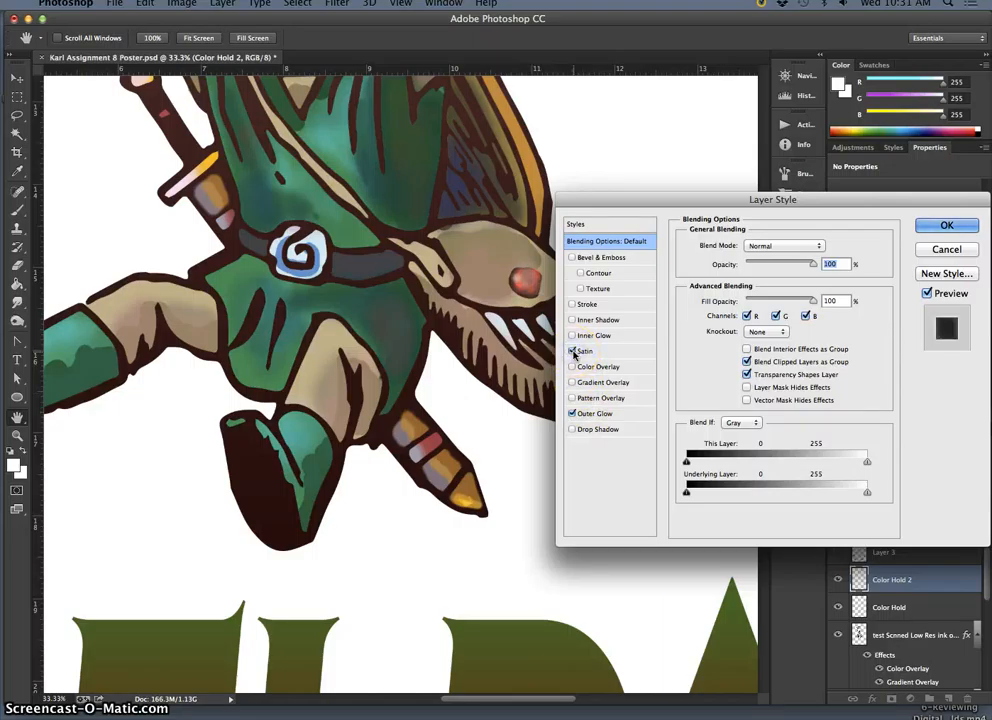
{"action": "left_click", "coordinate": [572, 351]}
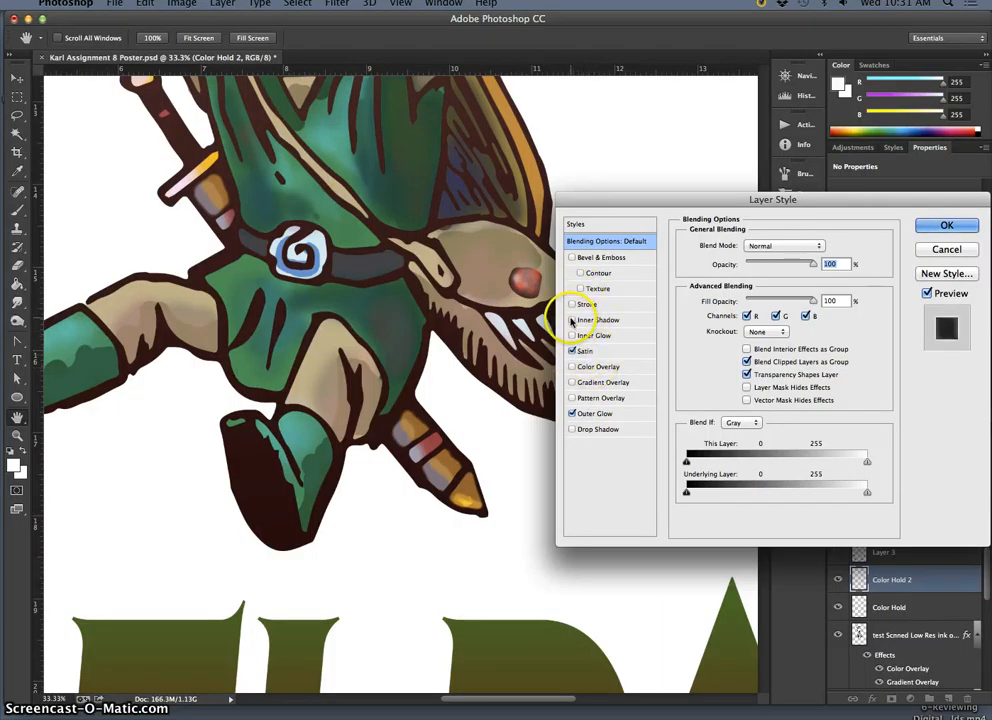
{"action": "left_click", "coordinate": [572, 336]}
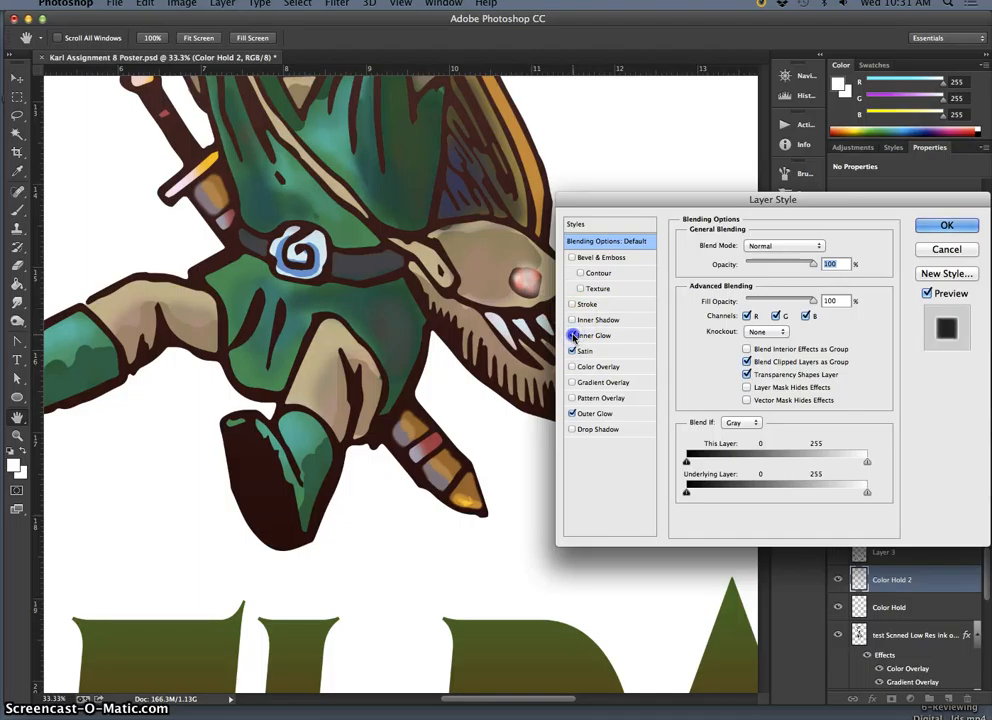
{"action": "left_click", "coordinate": [572, 336]}
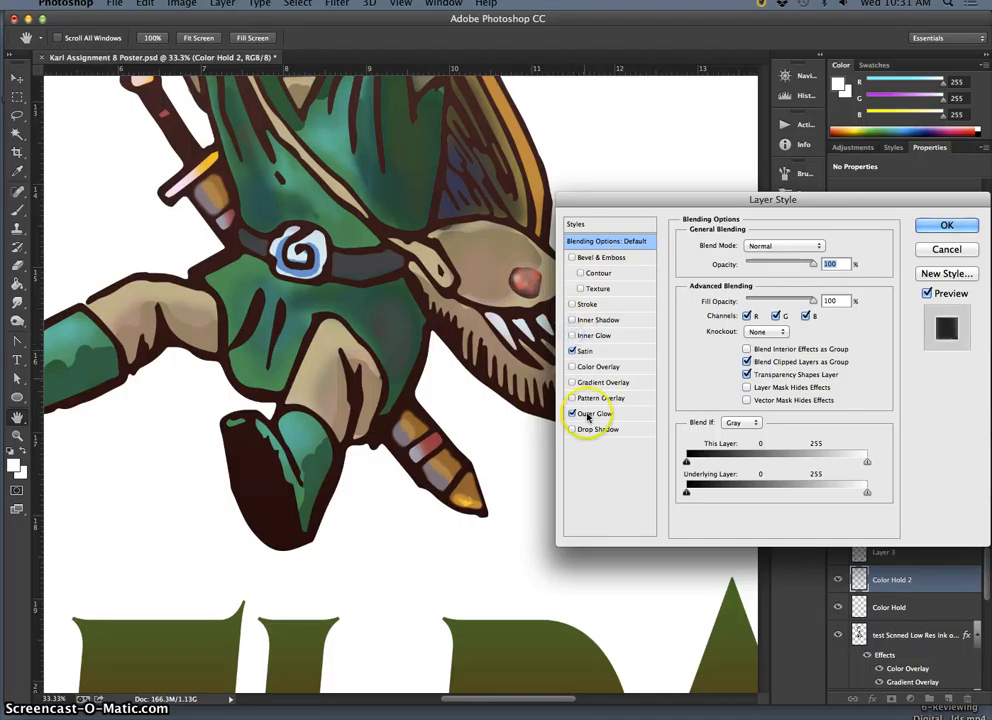
- Add a Color Overlay to the Color Hold 2 layer style and set its colour to bright red
{"action": "left_click", "coordinate": [572, 368]}
{"action": "left_click", "coordinate": [597, 367]}
{"action": "left_click", "coordinate": [828, 243]}
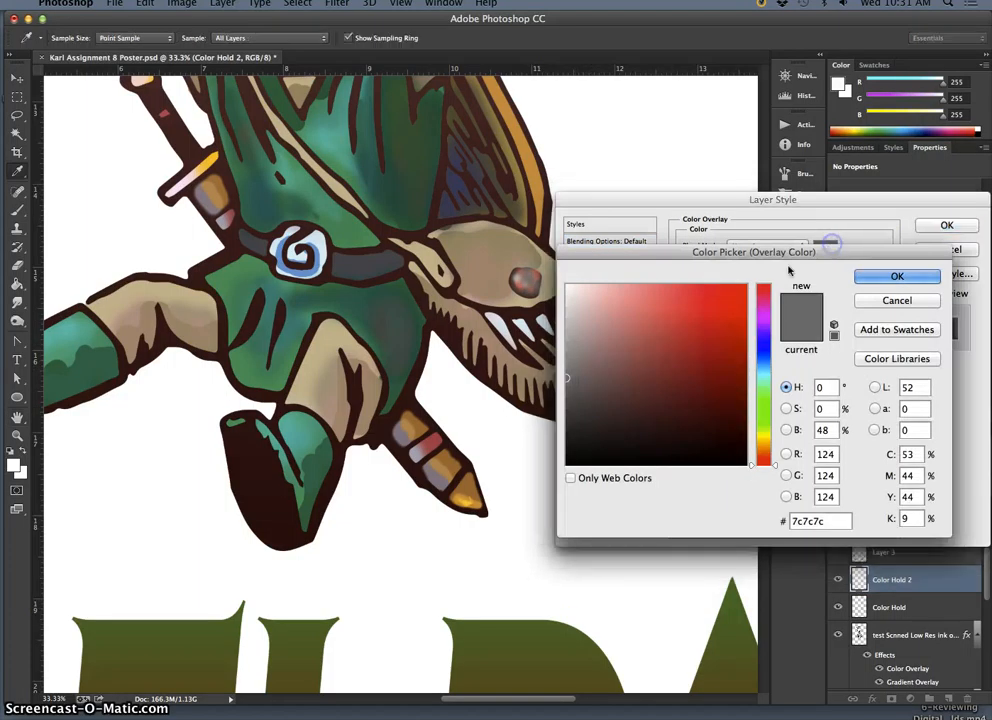
{"action": "left_click", "coordinate": [742, 289]}
{"action": "left_click", "coordinate": [879, 279]}
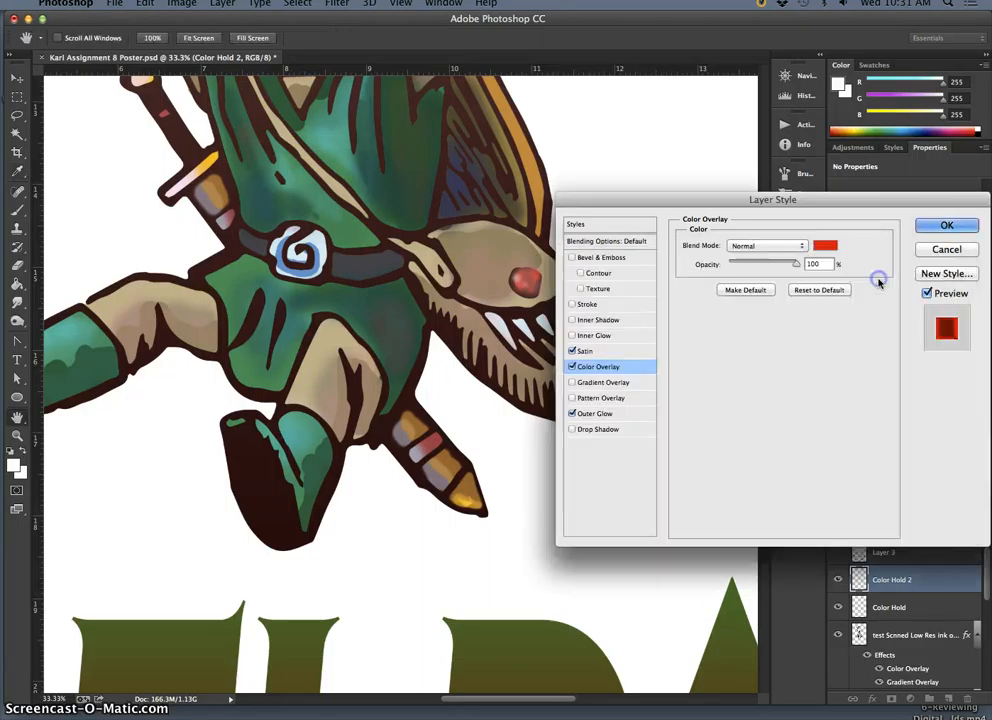
- Add a Gradient Overlay to the Color Hold 2 layer style with the Radial gradient style
{"action": "left_click", "coordinate": [572, 383]}
{"action": "left_click", "coordinate": [602, 382]}
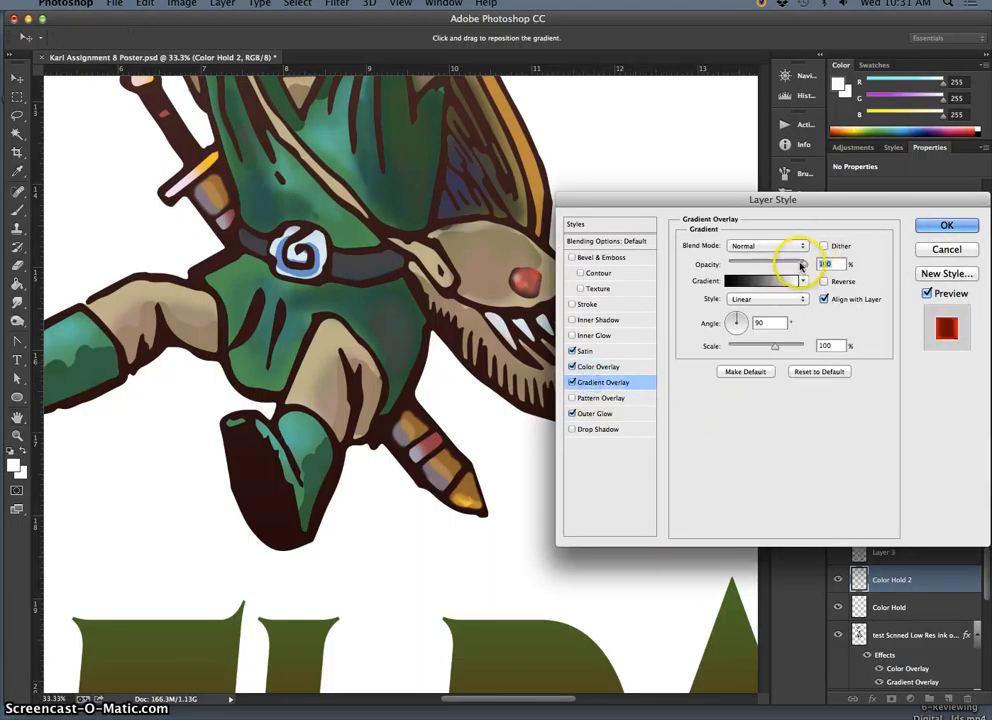
{"action": "left_click", "coordinate": [766, 299]}
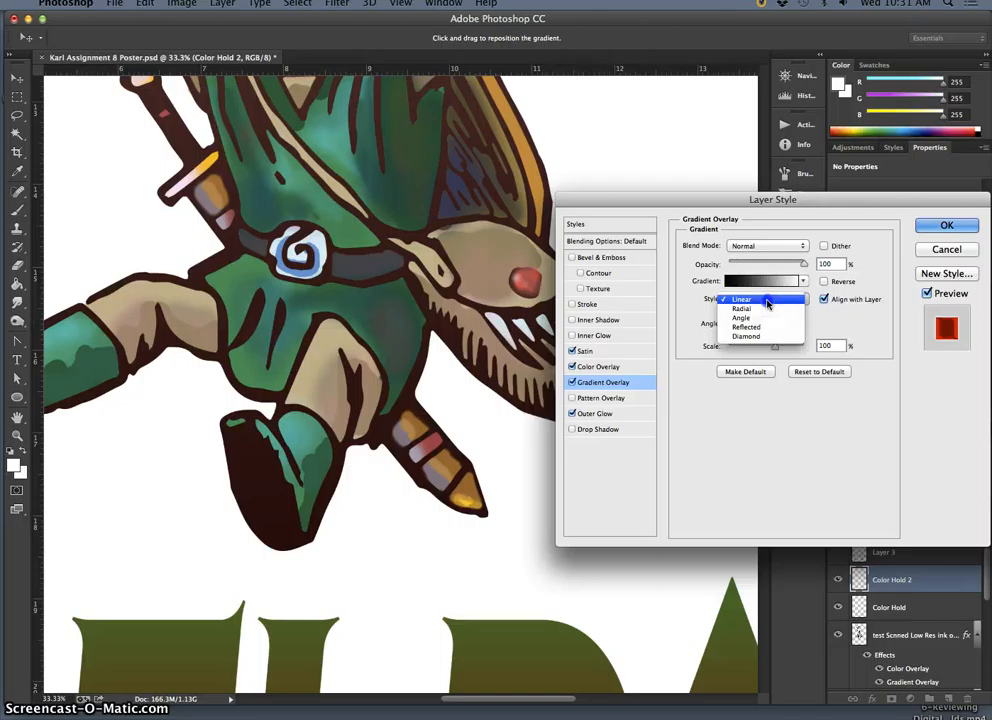
{"action": "left_click", "coordinate": [766, 309]}
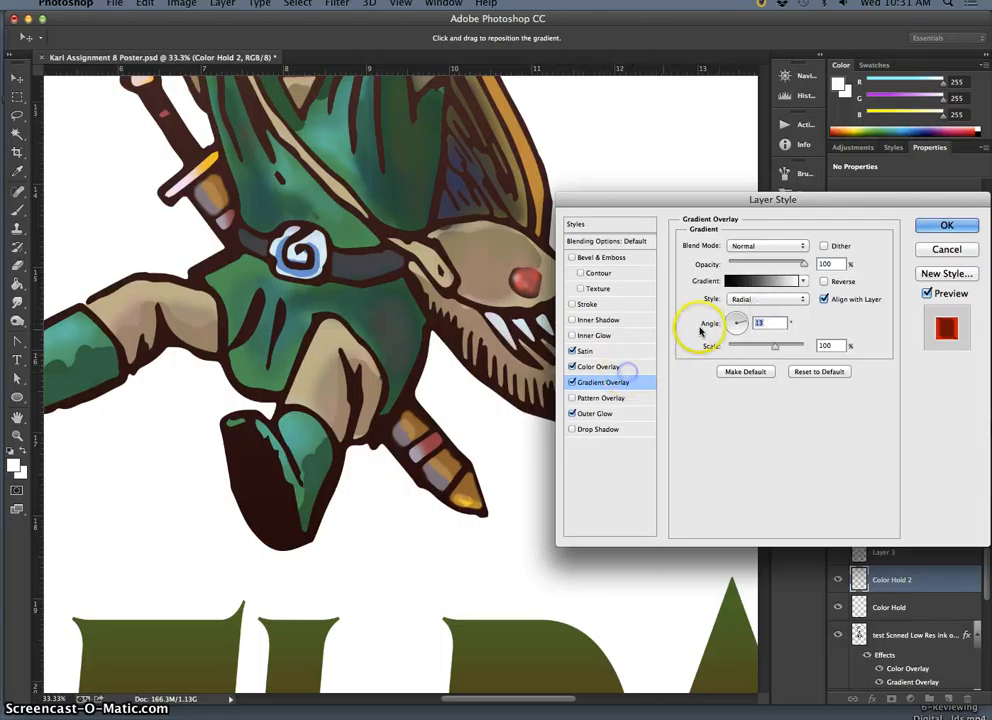
- Lower the Color Overlay opacity to 60%, apply the layer style, and check the Color Hold 2 layer's effect on the eye
{"action": "left_click", "coordinate": [630, 367]}
{"action": "left_click_drag", "start_coordinate": [792, 263], "coordinate": [769, 264]}
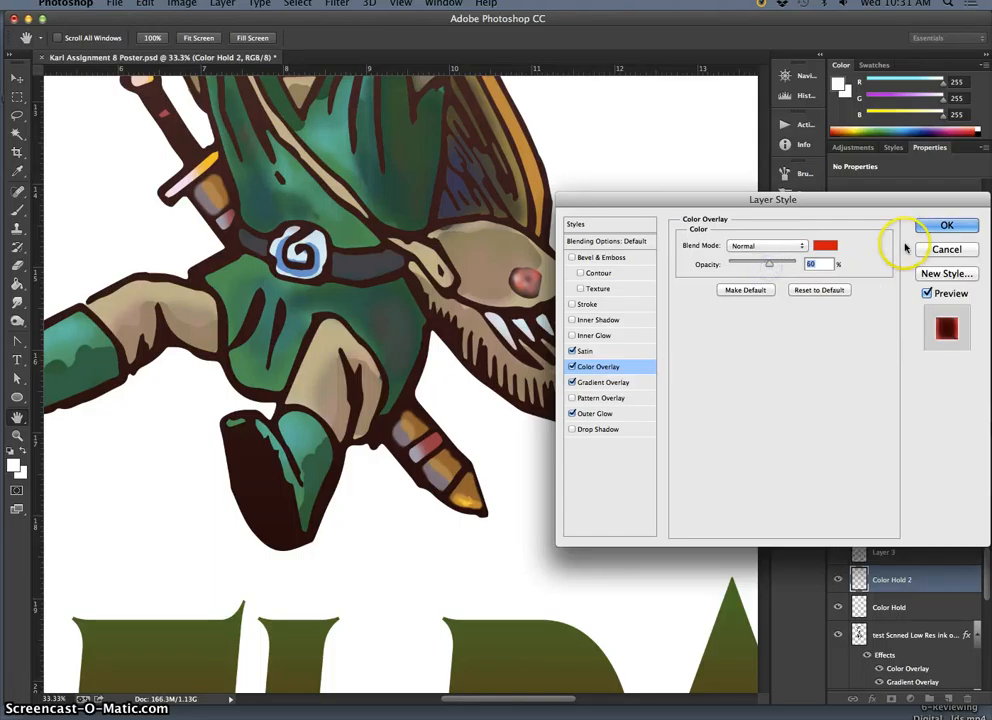
{"action": "left_click", "coordinate": [945, 226]}
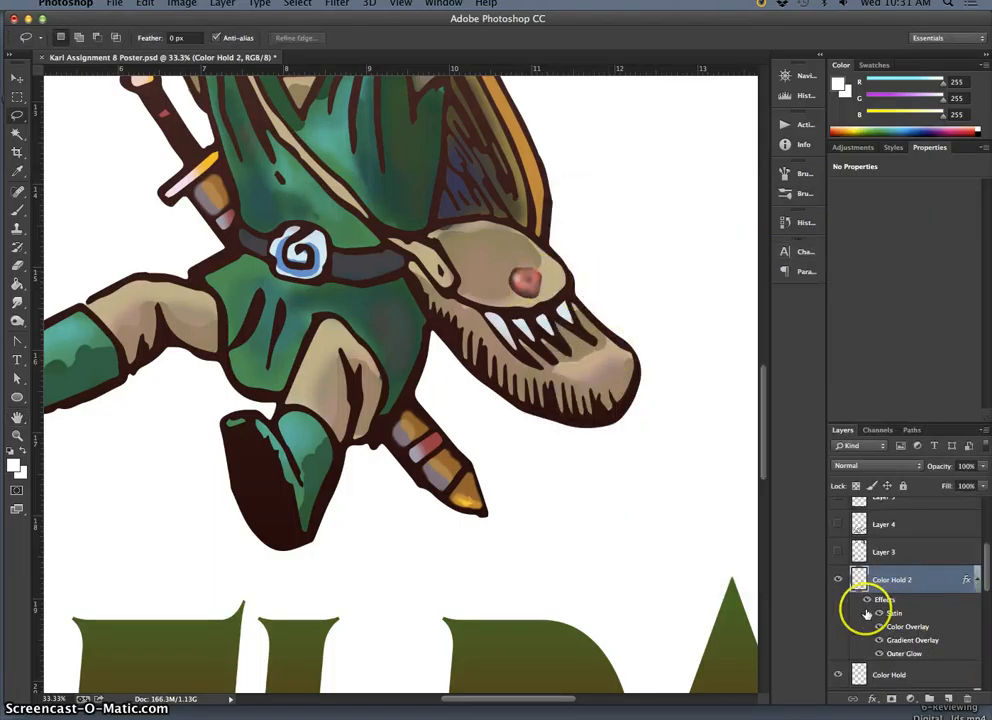
{"action": "left_click", "coordinate": [838, 580]}
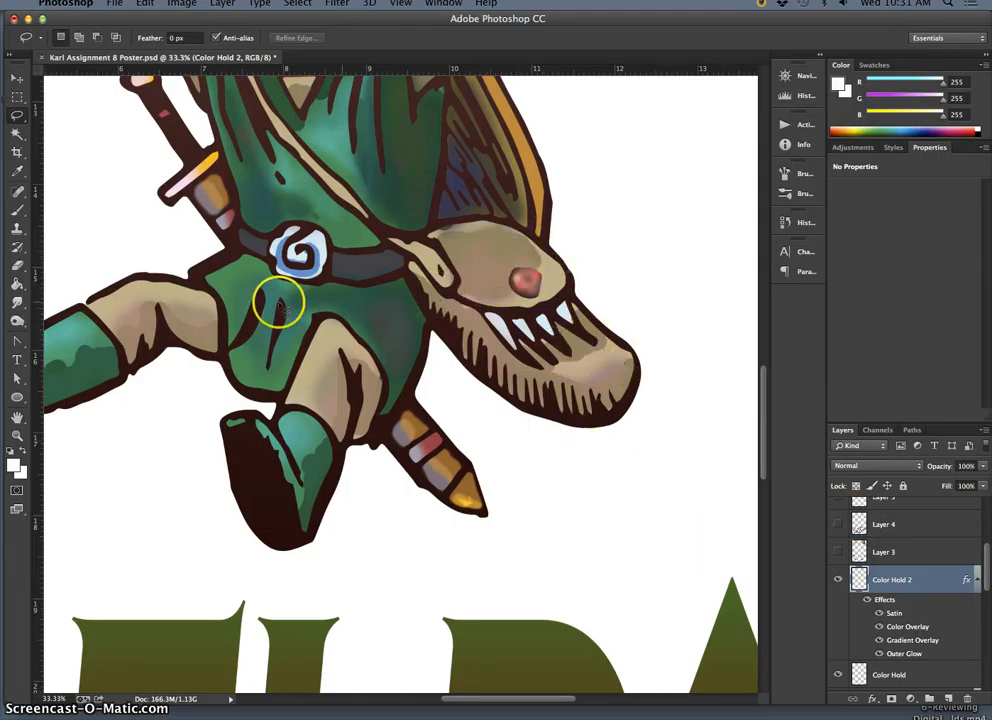
- Brush red (RGB 250, 7, 7) onto the bag creature's eye on Color Hold 2 and reapply the last Gaussian Blur
{"action": "left_click", "coordinate": [17, 210]}
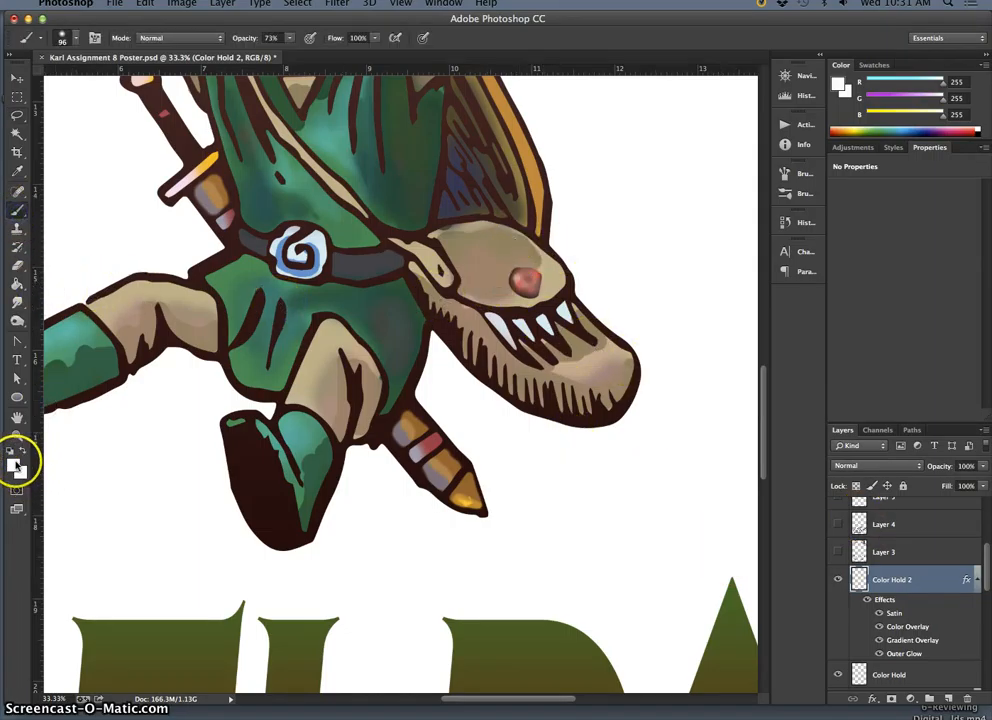
{"action": "left_click", "coordinate": [17, 462]}
{"action": "left_click_drag", "start_coordinate": [711, 281], "coordinate": [741, 288]}
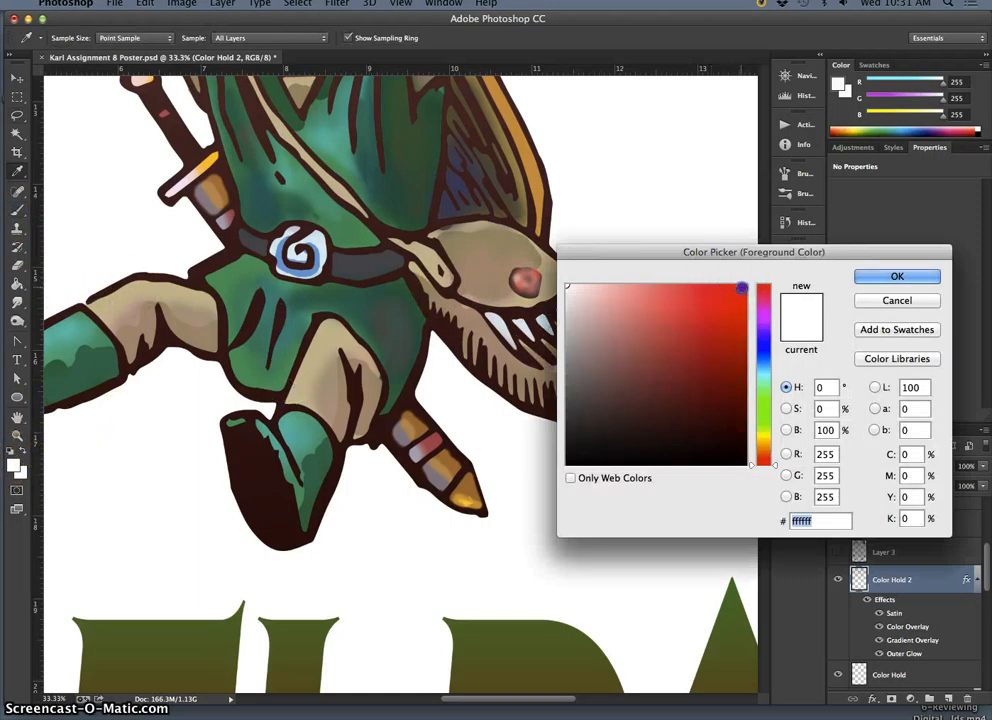
{"action": "left_click", "coordinate": [885, 287]}
{"action": "left_click", "coordinate": [522, 279]}
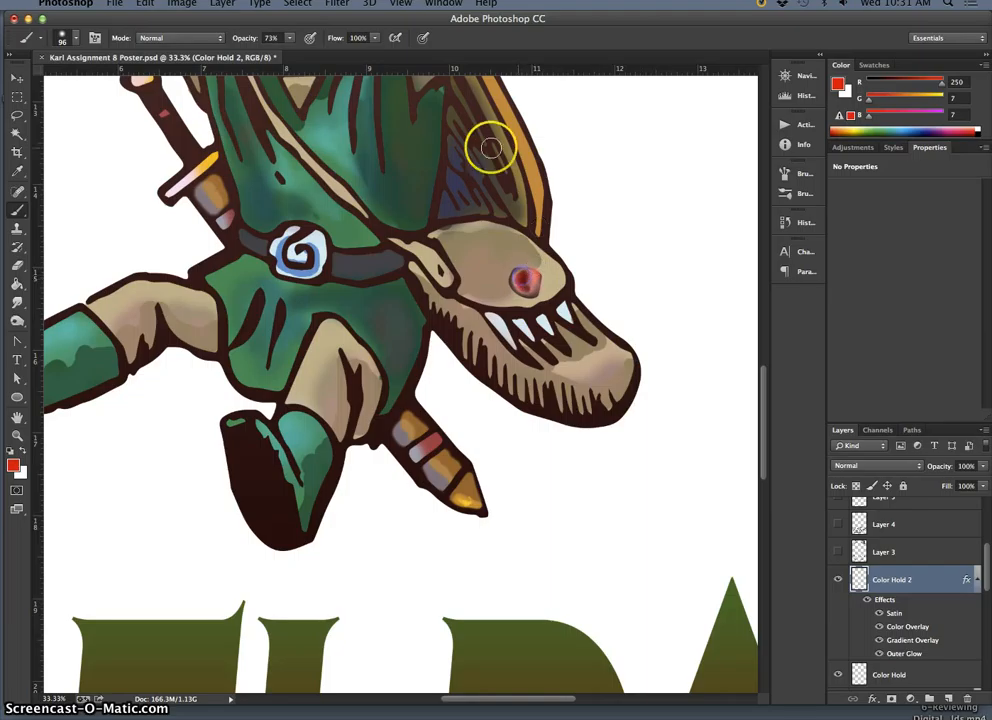
{"action": "left_click", "coordinate": [338, 4]}
{"action": "left_click", "coordinate": [345, 22]}
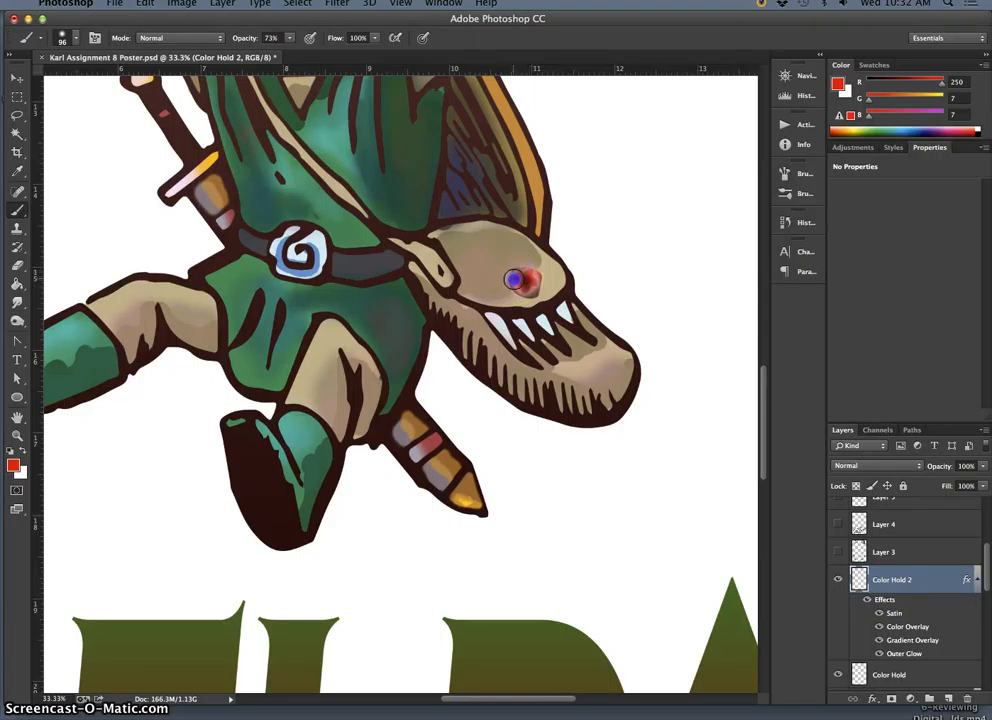
- Paint white over the creature's eye on Color Hold 2, and continue on the Color Hold layer
{"action": "left_click", "coordinate": [23, 452]}
{"action": "left_click", "coordinate": [517, 279]}
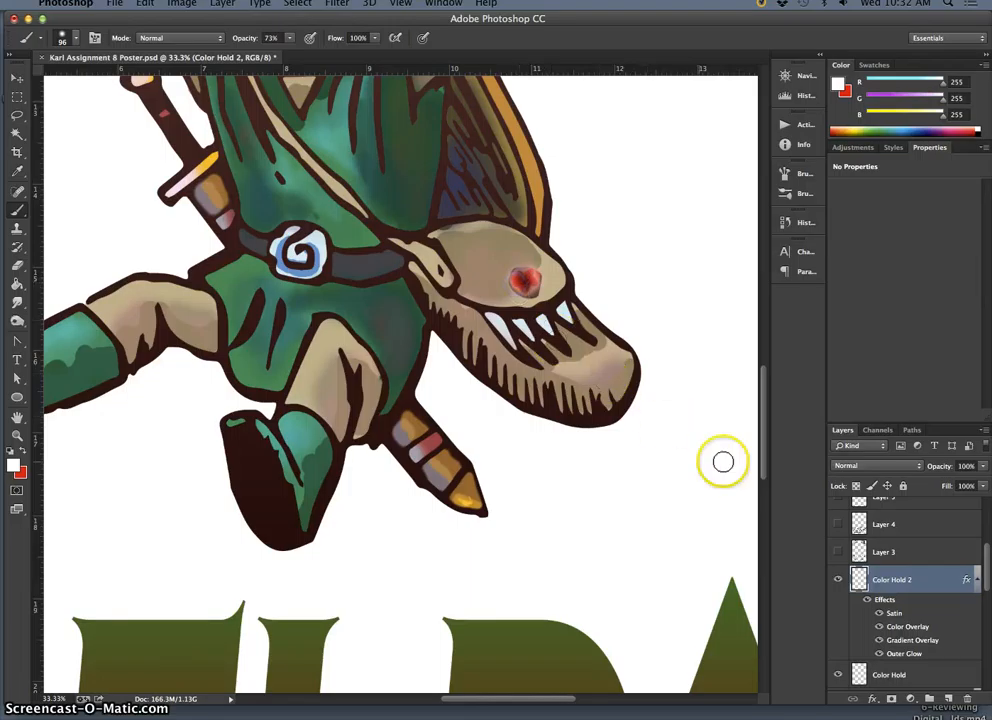
{"action": "left_click", "coordinate": [910, 676]}
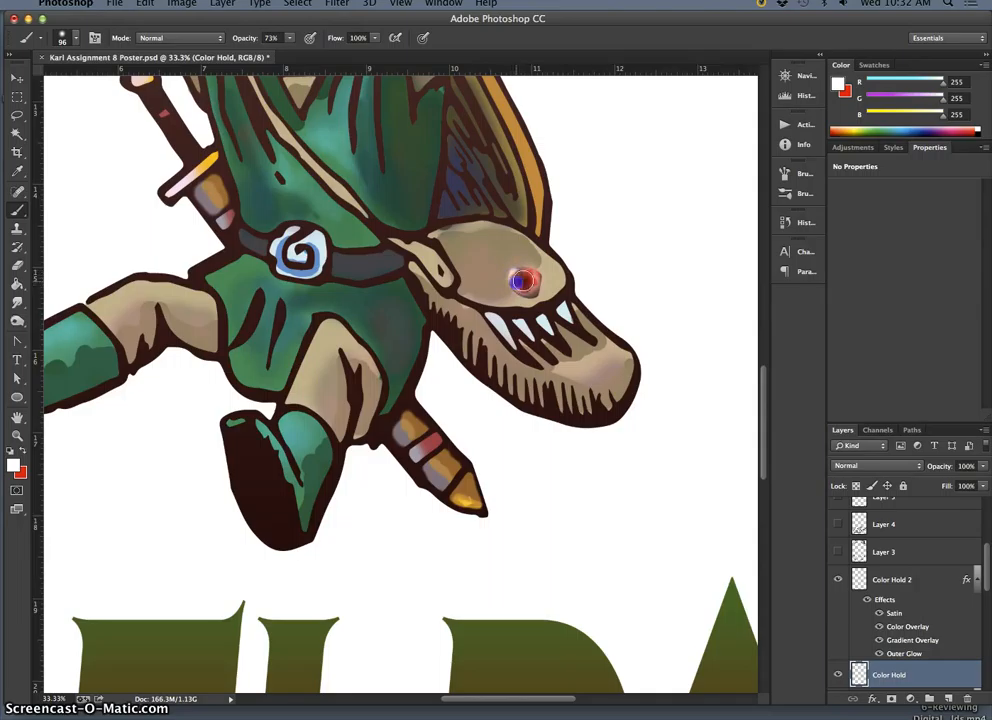
- Erase parts of the eye's colour on the Color Hold and Color Hold 2 layers with the Eraser tool
{"action": "left_click", "coordinate": [22, 265]}
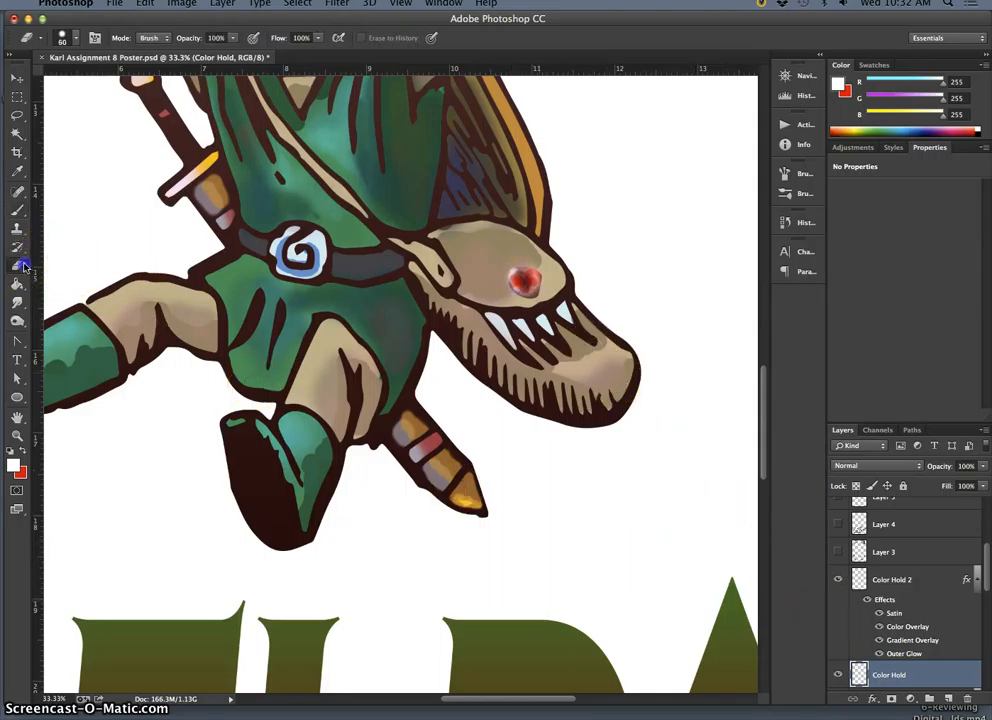
{"action": "left_click", "coordinate": [884, 577]}
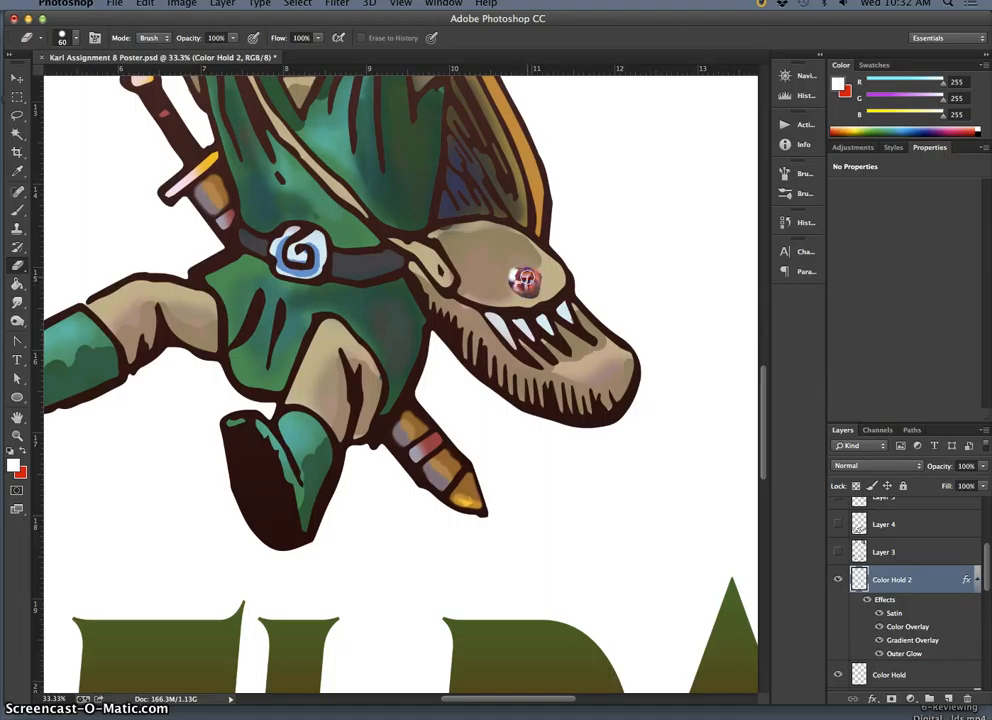
{"action": "mouse_move", "coordinate": [525, 280]}
{"action": "left_mouse_down"}
{"action": "mouse_move", "coordinate": [568, 387]}
{"action": "mouse_move", "coordinate": [555, 334]}
{"action": "mouse_move", "coordinate": [514, 283]}
{"action": "left_mouse_up"}
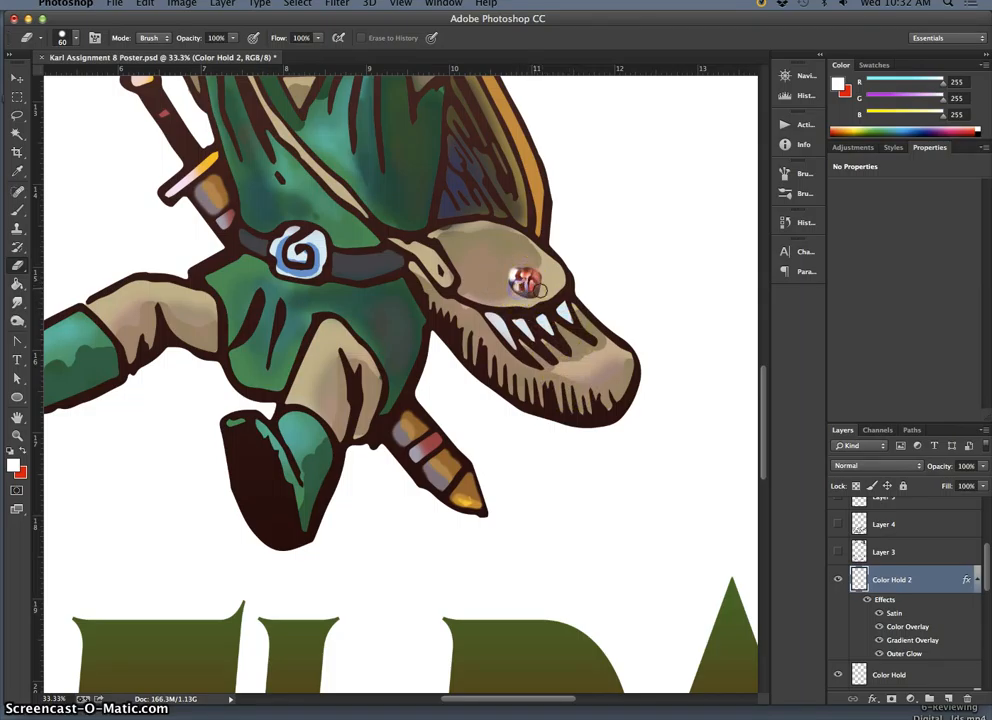
- Sample the dark red from the eye and brush it around the eye on Color Hold 2
{"action": "left_click", "coordinate": [17, 210]}
{"action": "left_click", "coordinate": [518, 276], "text": "alt"}
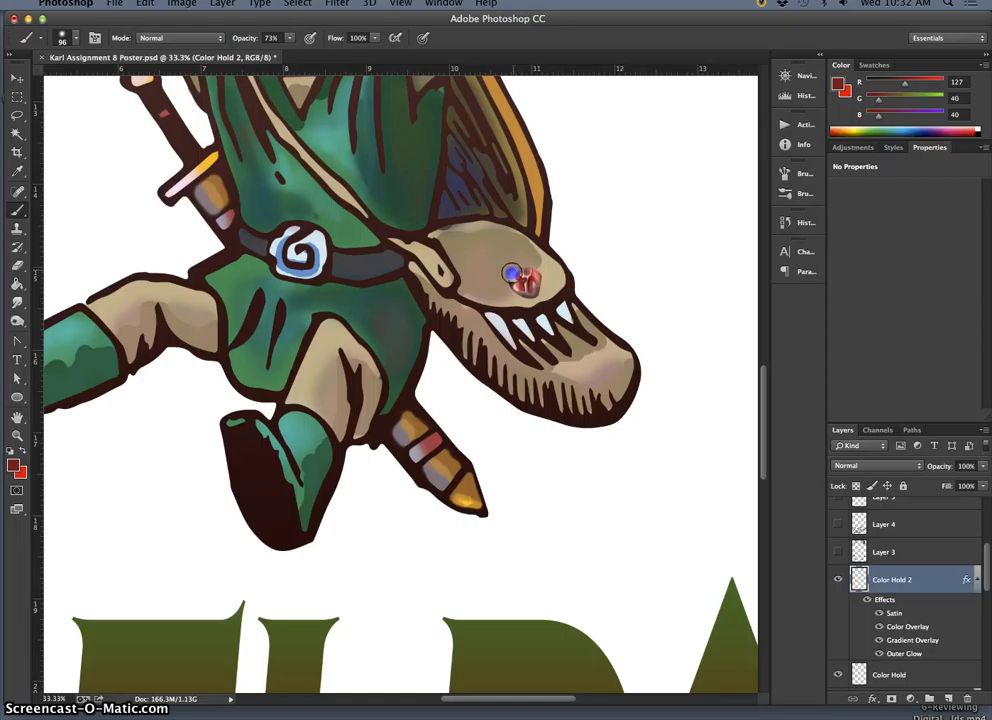
{"action": "left_click", "coordinate": [518, 274]}
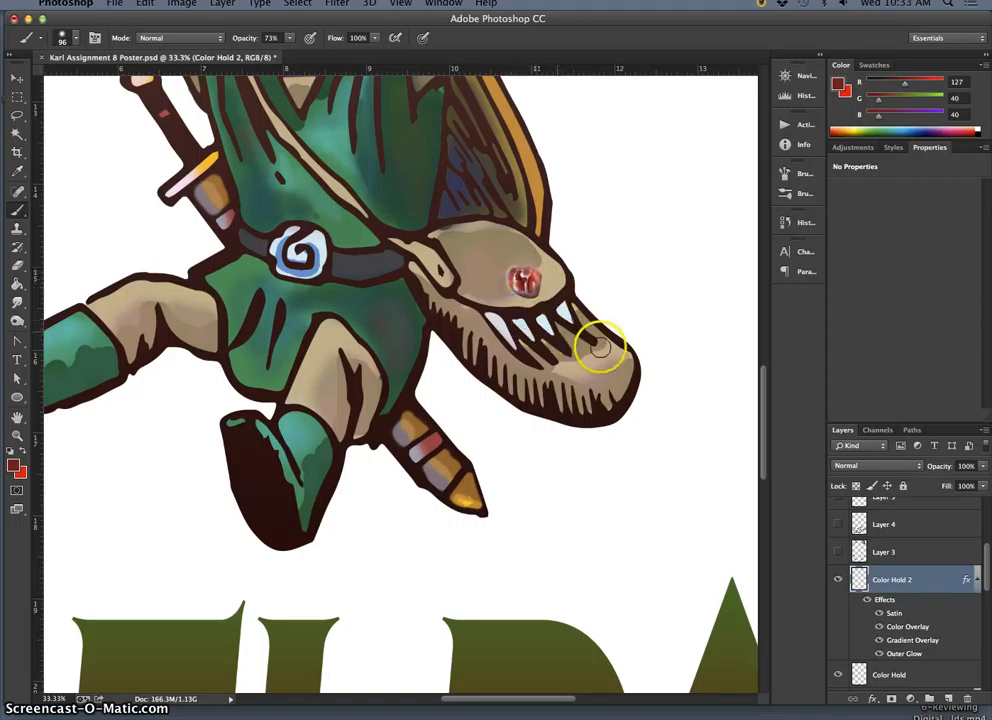
- Examine the creature's eye against the whole figure and poster at reduced magnification
{"action": "key", "text": "super+minus"}
{"action": "key", "text": "super+minus"}
{"action": "key", "text": "super+minus"}
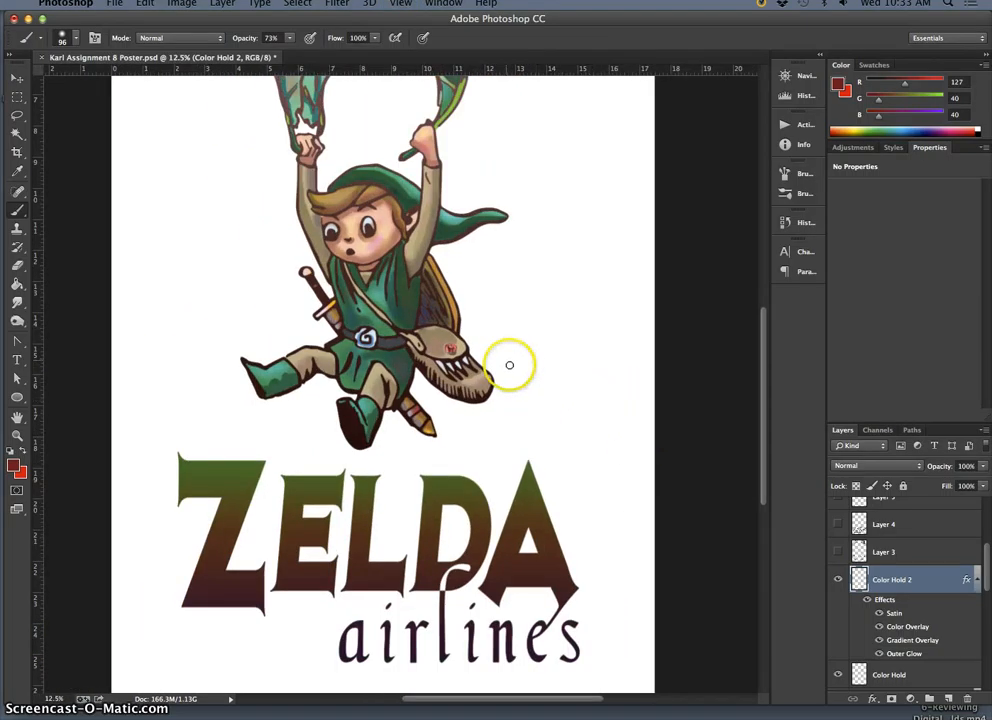
{"action": "key", "text": "super+plus"}
{"action": "key", "text": "super+minus"}
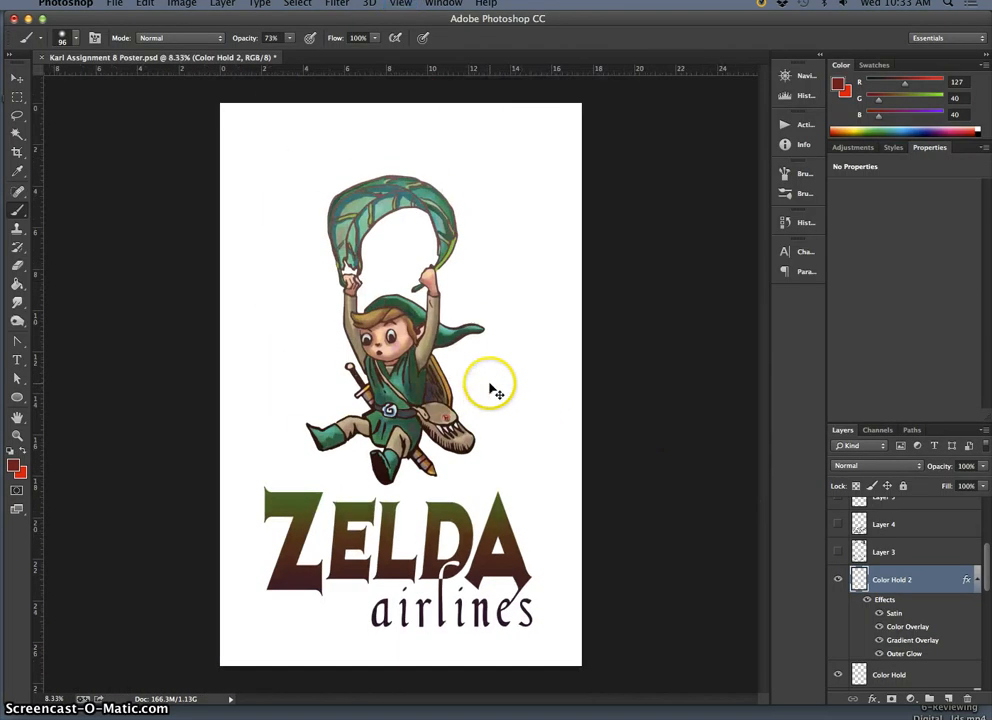
{"action": "key", "text": "super+plus"}
{"action": "key", "text": "super+plus"}
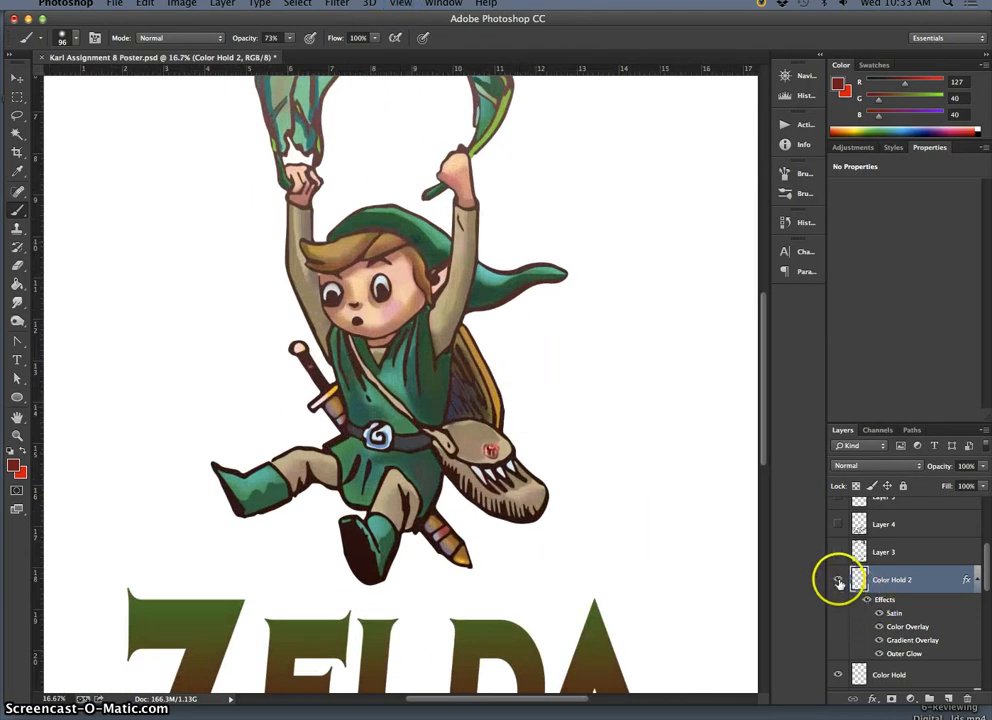
- Hide the Color Hold 2 and Color Hold layers and the effects of the scanned ink layer beneath them
{"action": "scroll", "coordinate": [870, 607], "scroll_direction": "down", "scroll_amount": 2}
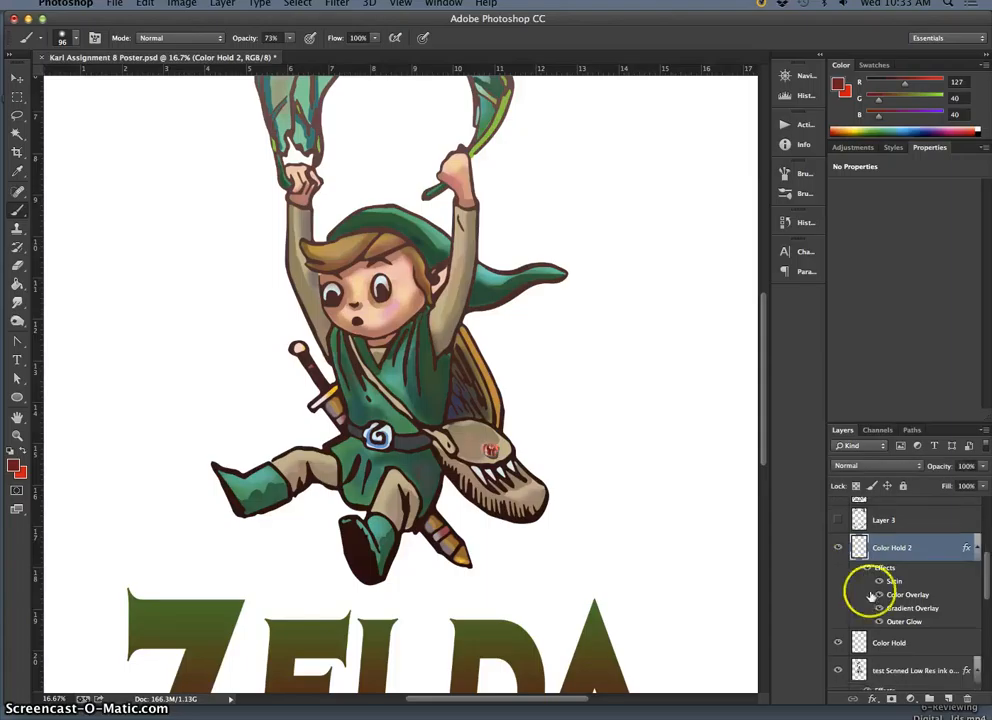
{"action": "left_click", "coordinate": [838, 547]}
{"action": "left_click", "coordinate": [838, 643]}
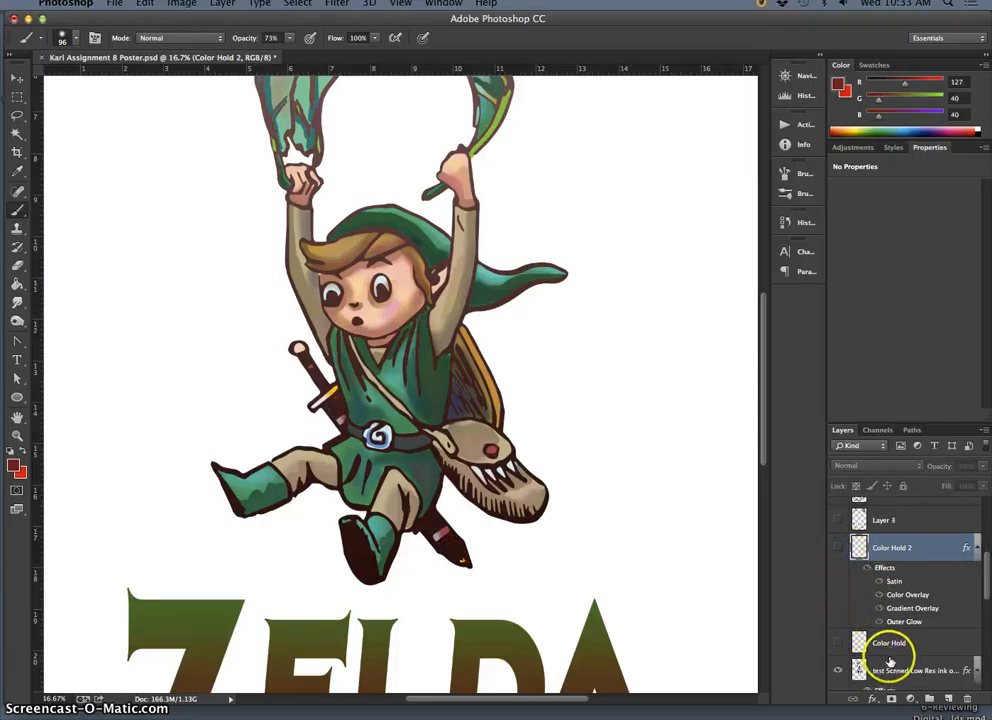
{"action": "scroll", "coordinate": [883, 658], "scroll_direction": "down", "scroll_amount": 3}
{"action": "left_click", "coordinate": [868, 641]}
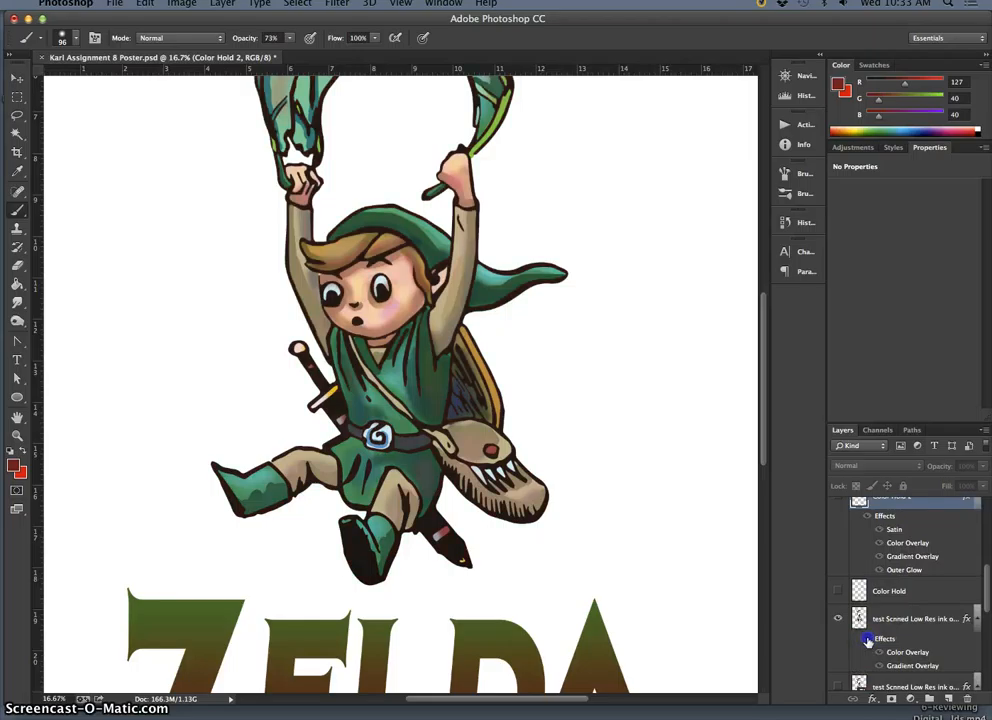
- Show the Color Hold and Color Hold 2 layers again
{"action": "left_click", "coordinate": [838, 591]}
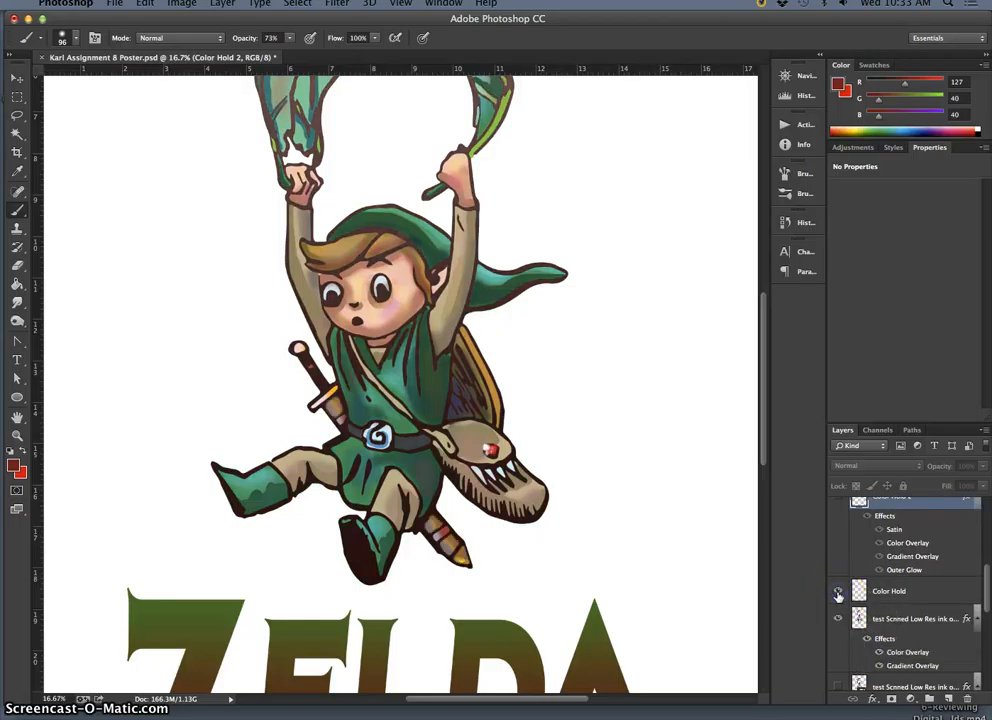
{"action": "left_click", "coordinate": [838, 503]}
{"action": "scroll", "coordinate": [859, 534], "scroll_direction": "up", "scroll_amount": 4}
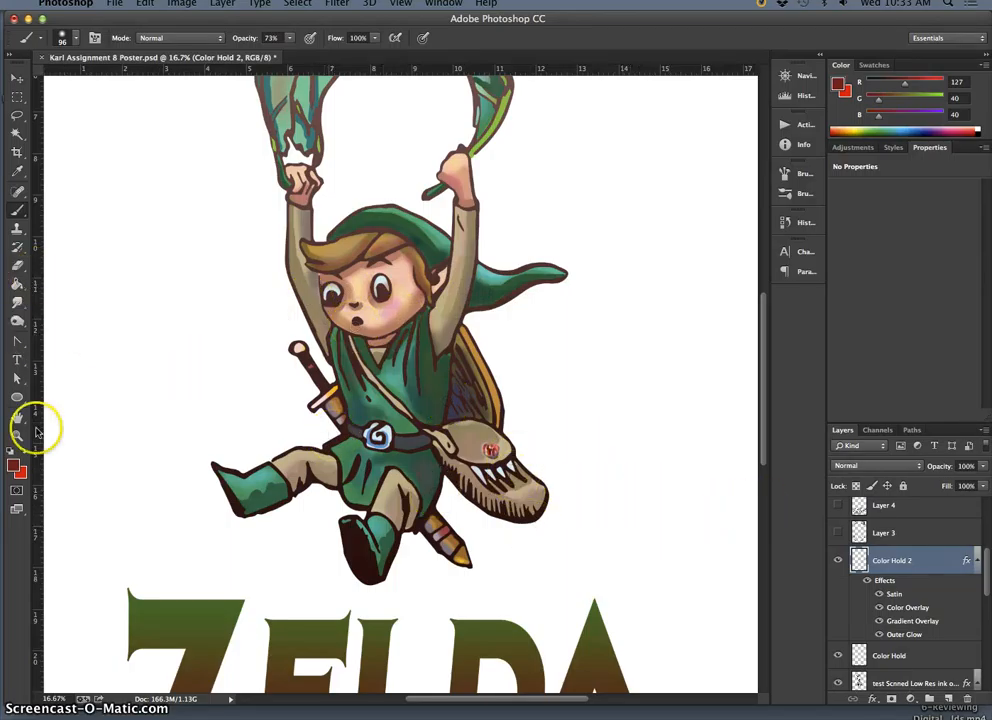
- Make white the foreground colour and add a layer named Twinkle Color Hold directly above Color Hold 2
{"action": "left_click", "coordinate": [12, 449]}
{"action": "left_click", "coordinate": [22, 452]}
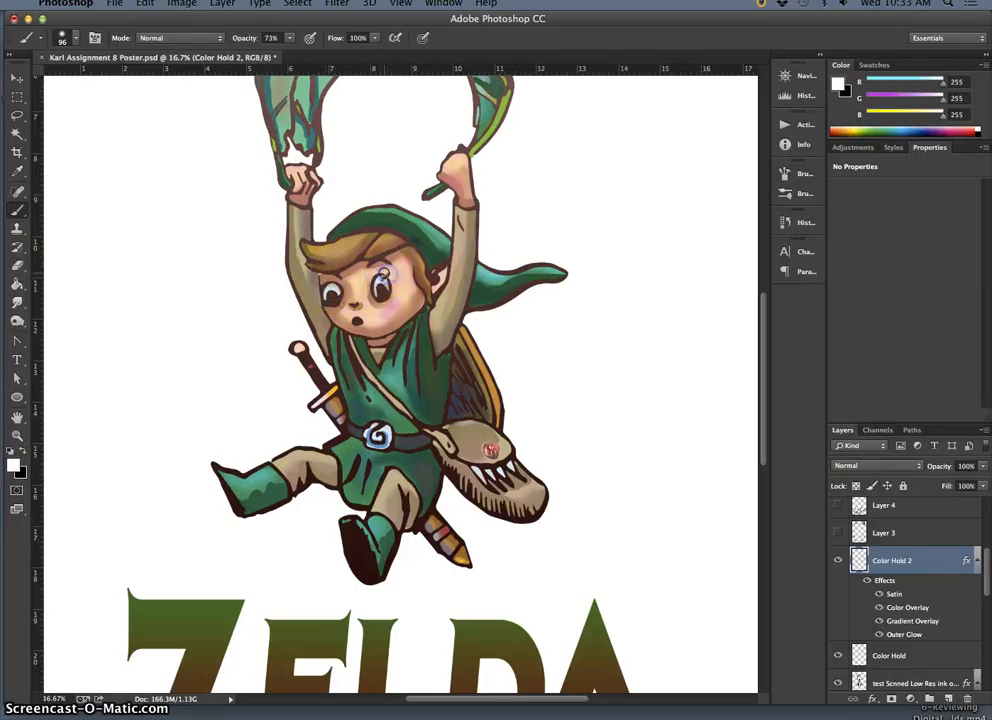
{"action": "left_click", "coordinate": [852, 563]}
{"action": "left_click", "coordinate": [951, 698]}
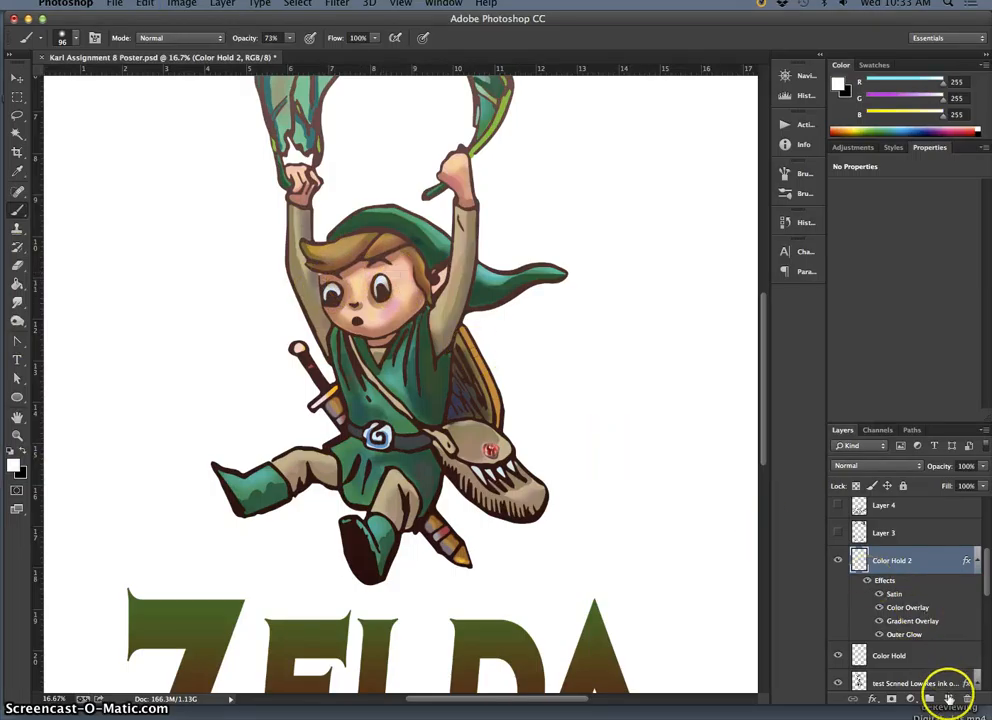
{"action": "left_click", "coordinate": [884, 562]}
{"action": "double_click", "coordinate": [884, 562]}
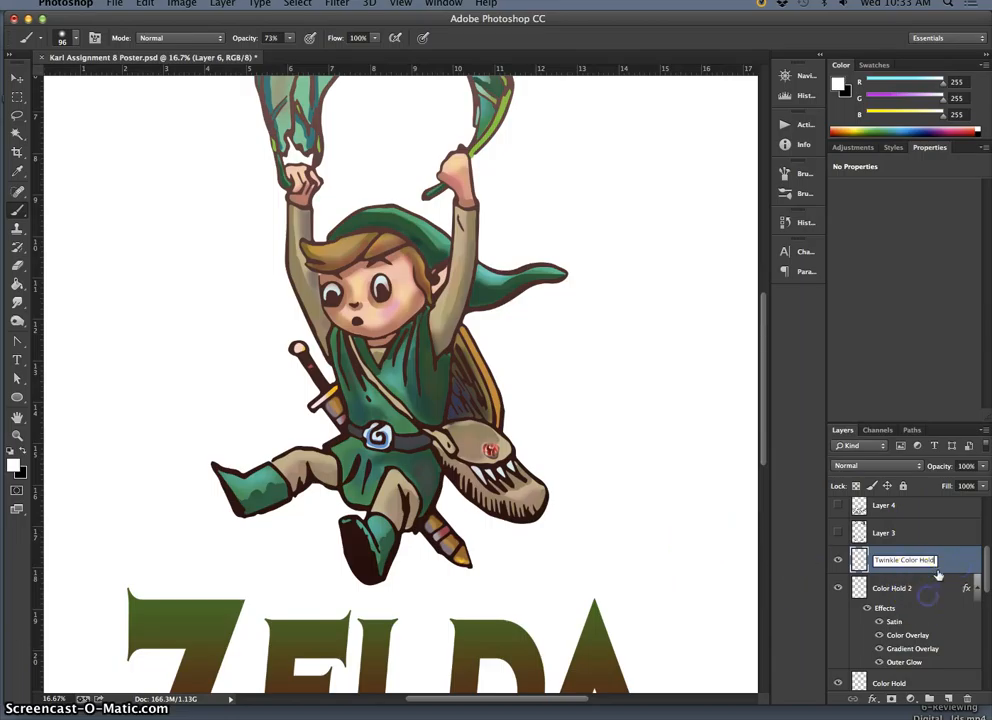
{"action": "key", "text": "Return"}
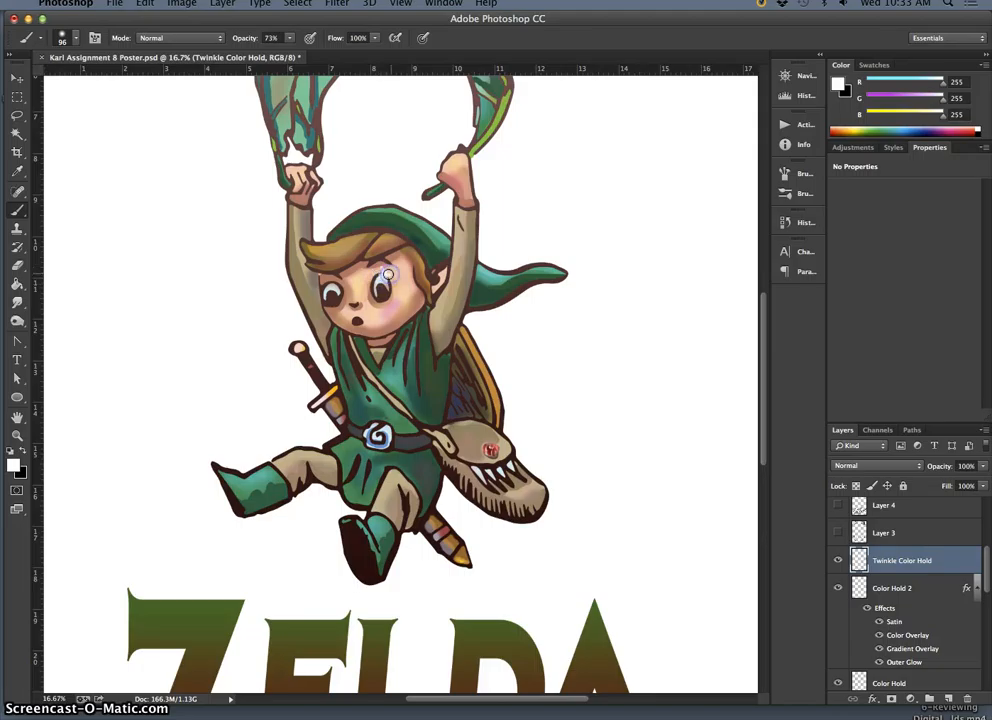
- Paint white twinkles on the character's two eyes, the creature bag's red eye and the sword's pommel
{"action": "left_click", "coordinate": [388, 272]}
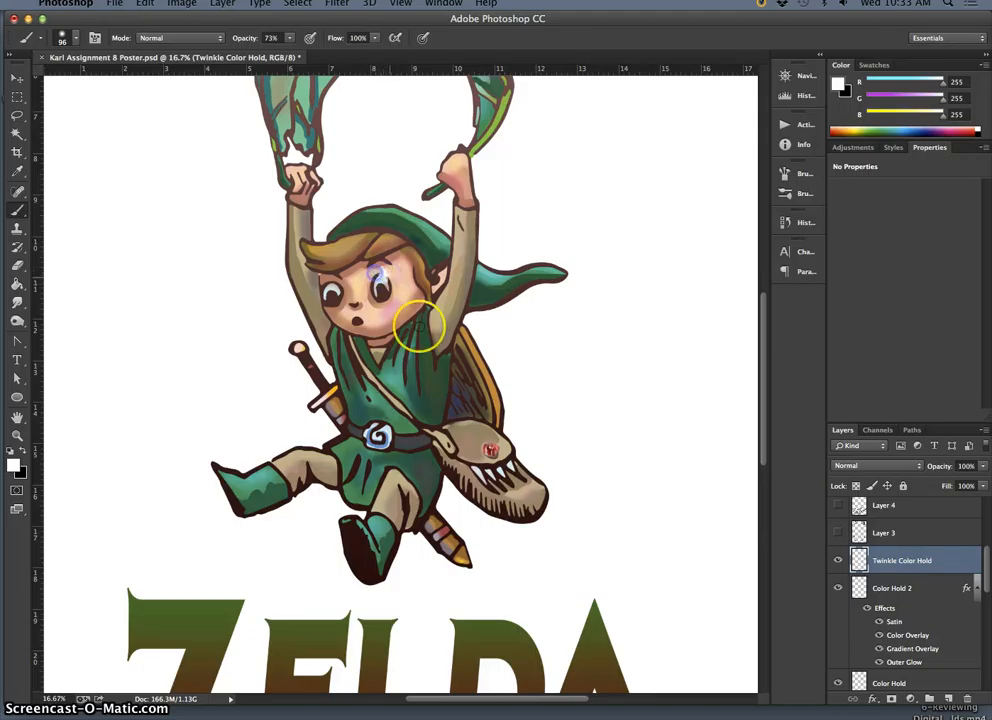
{"action": "left_click", "coordinate": [318, 286]}
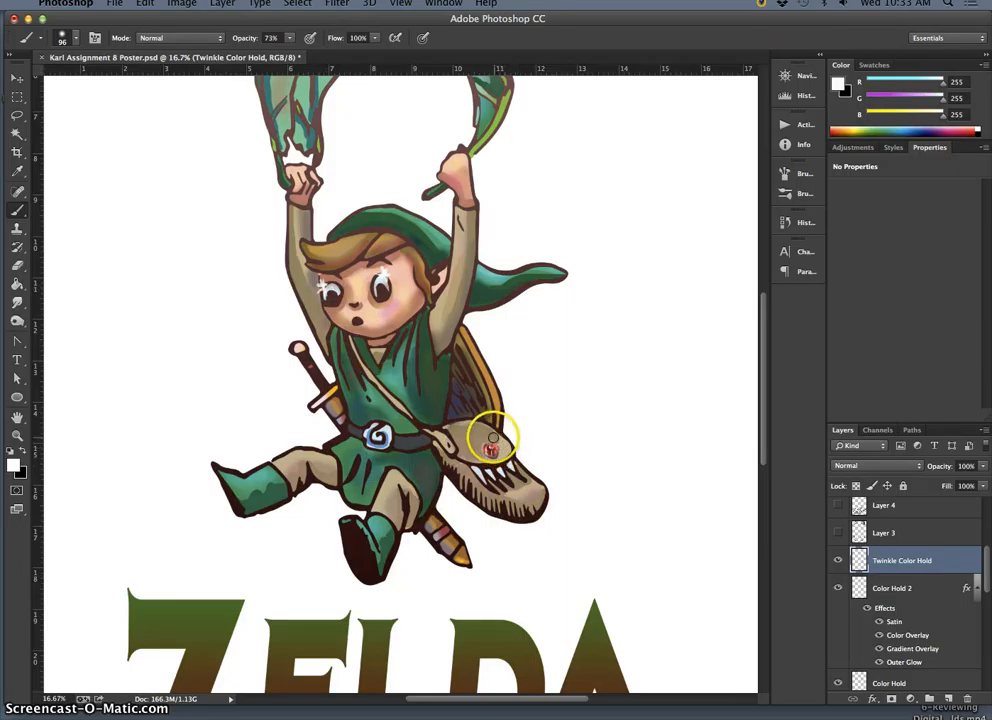
{"action": "left_click", "coordinate": [496, 442]}
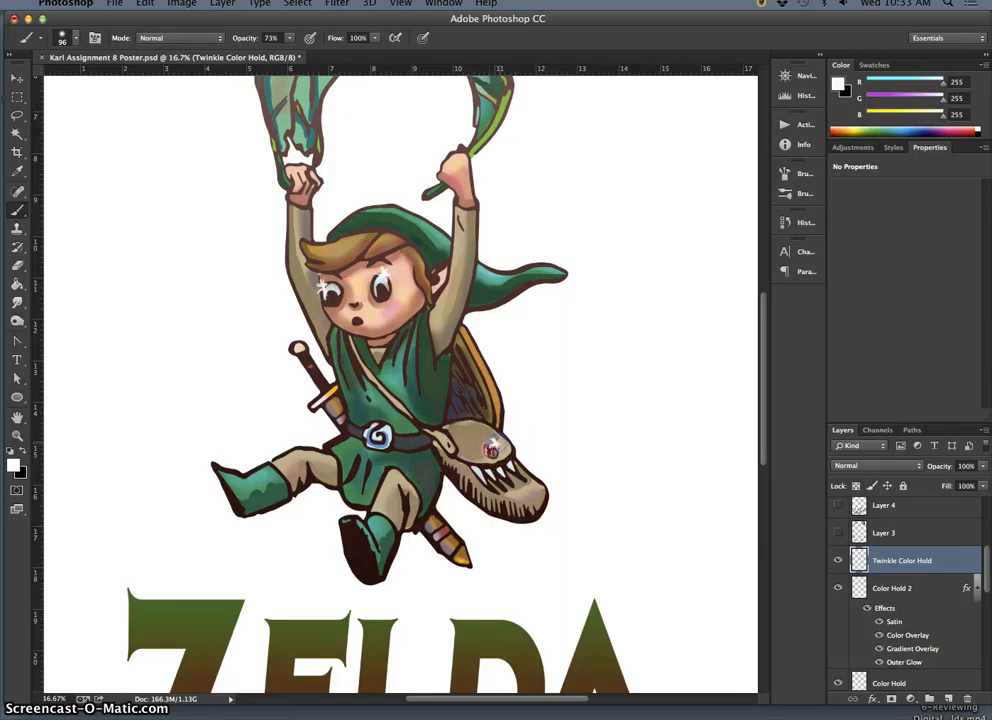
{"action": "left_click", "coordinate": [298, 344]}
- Show the grey Layer 1 and the black Layer 2 to check the twinkles against darker backgrounds
{"action": "left_click_drag", "start_coordinate": [978, 580], "coordinate": [970, 703]}
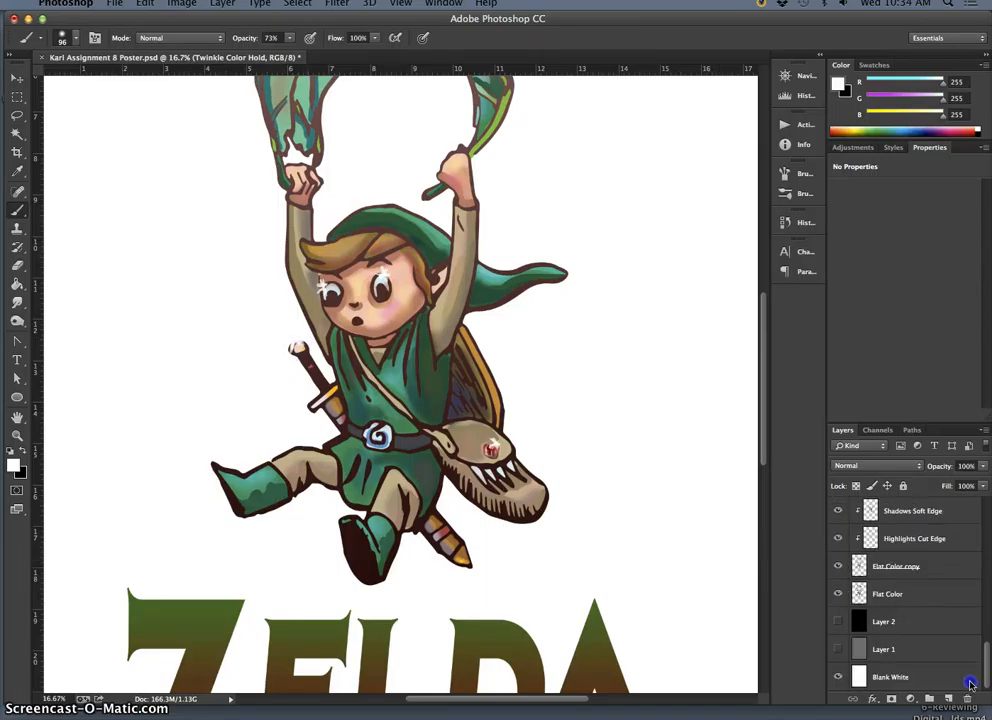
{"action": "left_click", "coordinate": [840, 649]}
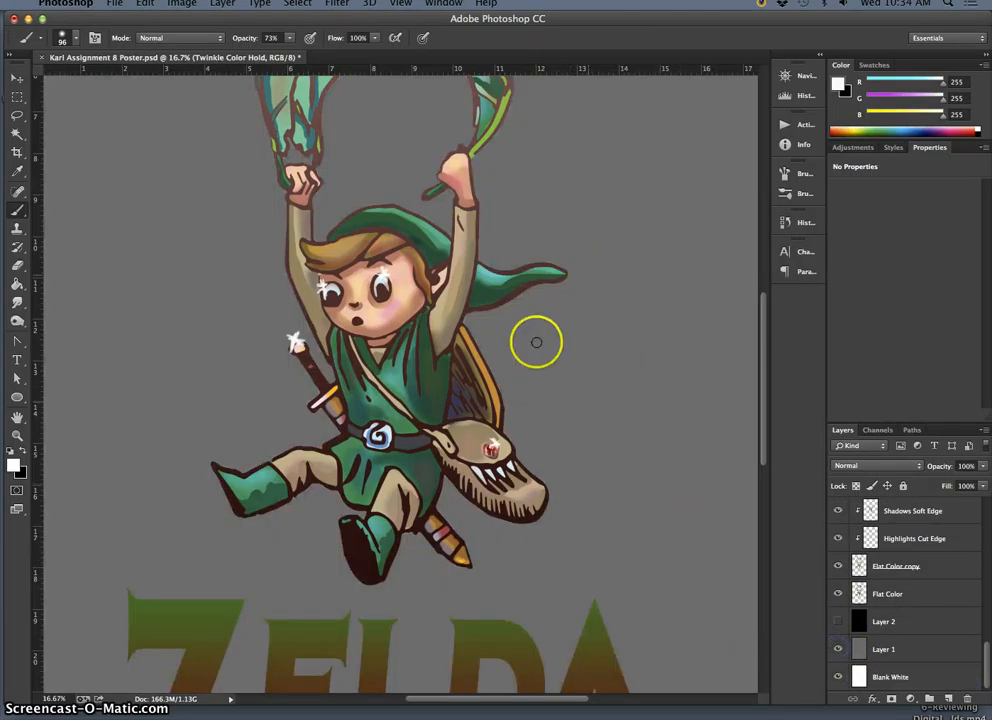
{"action": "left_click", "coordinate": [838, 621]}
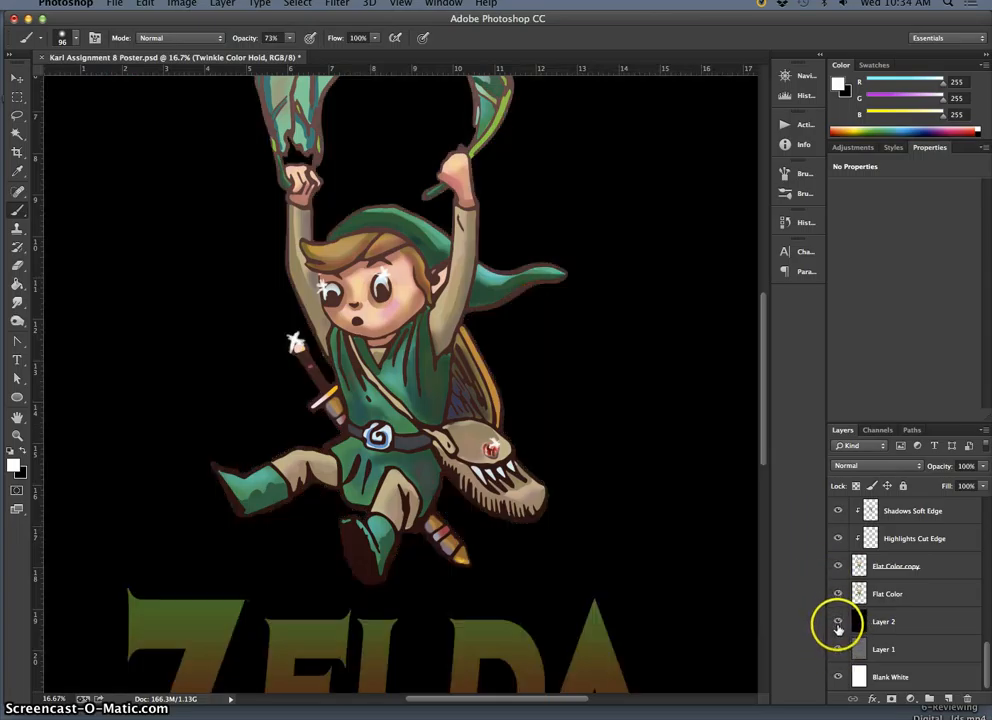
- Lower the Twinkle Color Hold layer's opacity to 71%
{"action": "left_click_drag", "start_coordinate": [984, 655], "coordinate": [986, 543]}
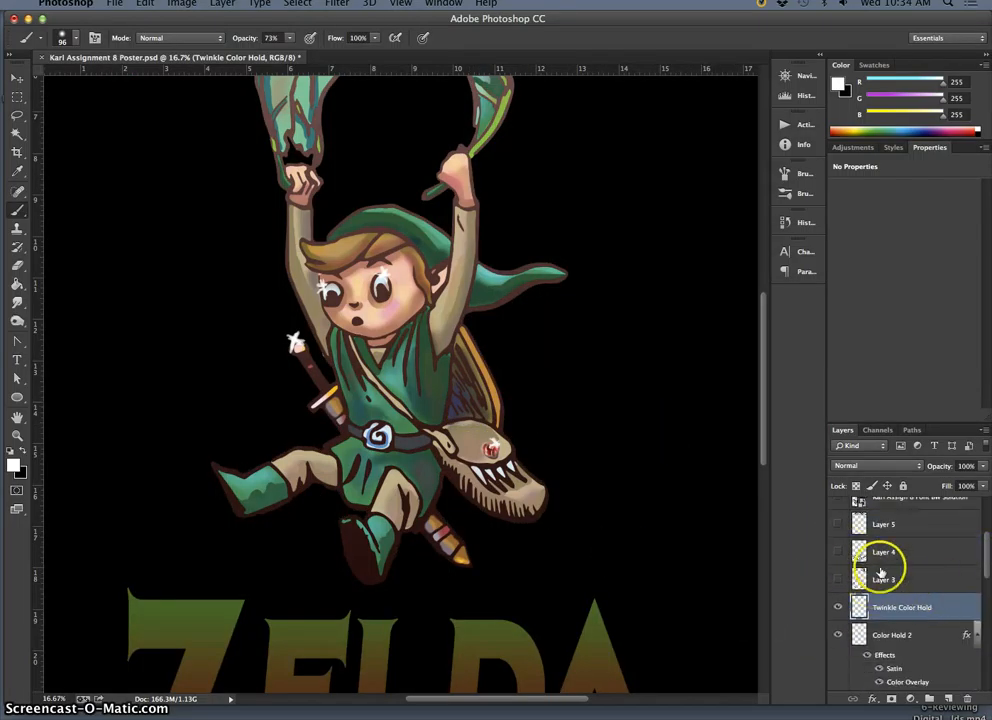
{"action": "left_click", "coordinate": [982, 466]}
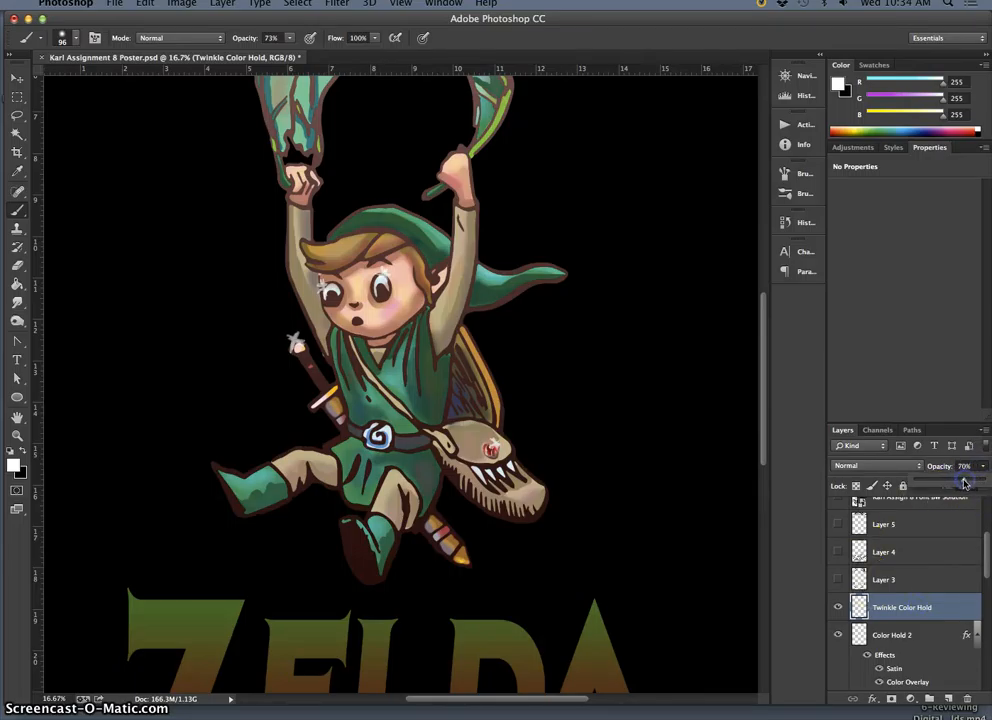
{"action": "left_click", "coordinate": [337, 4]}
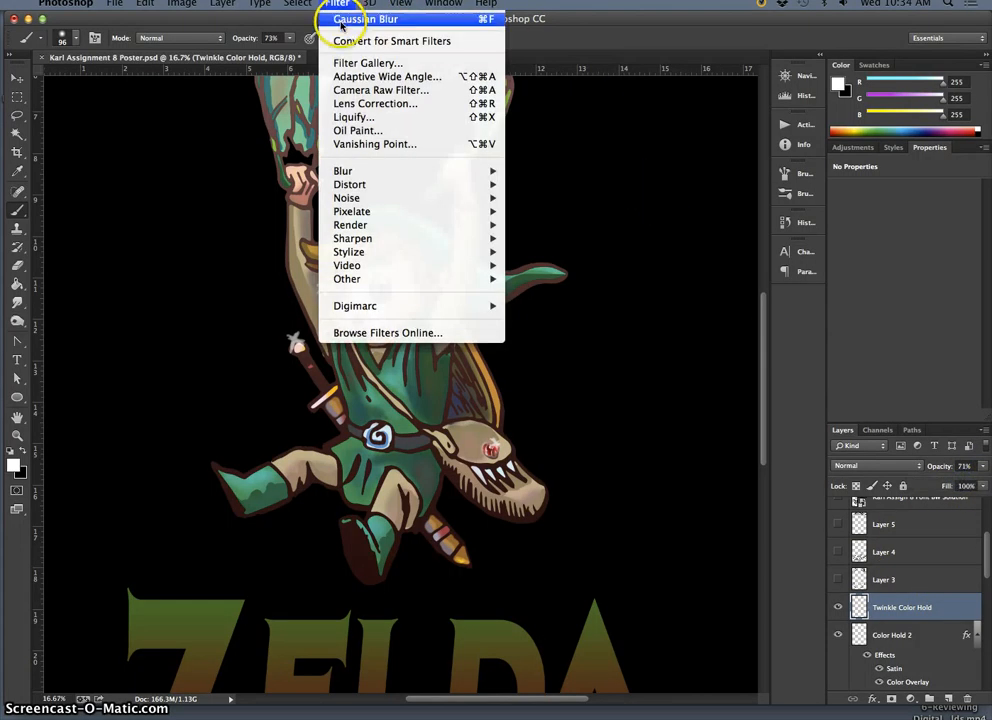
{"action": "left_click", "coordinate": [368, 183]}
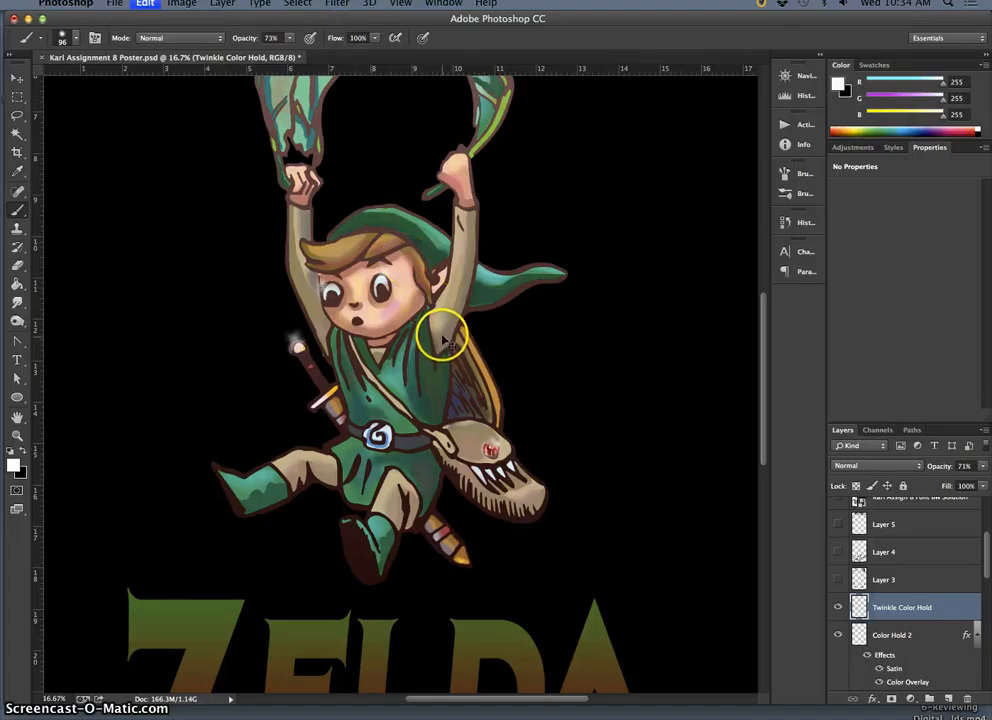
{"action": "key", "text": "super+z"}
- Apply a Gaussian Blur with a radius of 6.4 pixels to the Twinkle Color Hold layer
{"action": "left_click", "coordinate": [337, 4]}
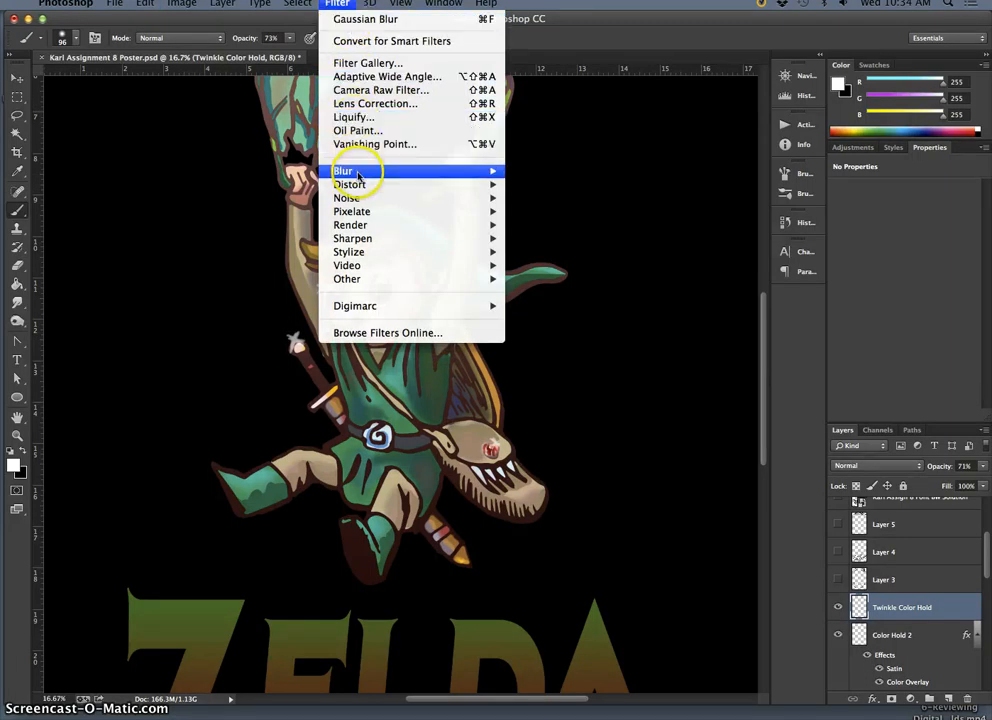
{"action": "mouse_move", "coordinate": [500, 172]}
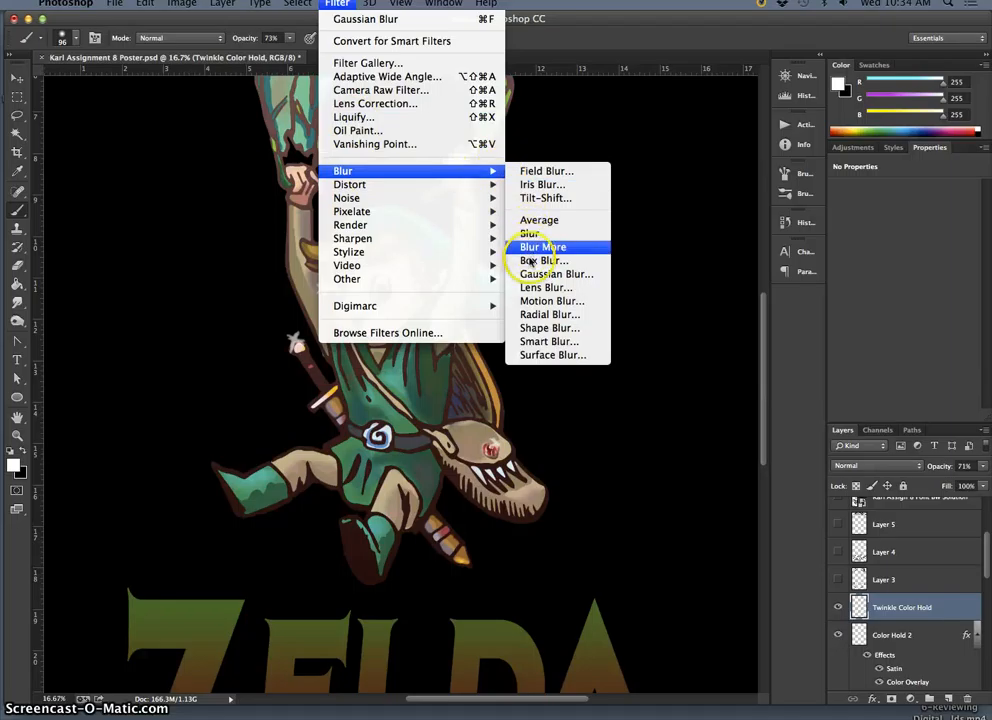
{"action": "left_click", "coordinate": [533, 275]}
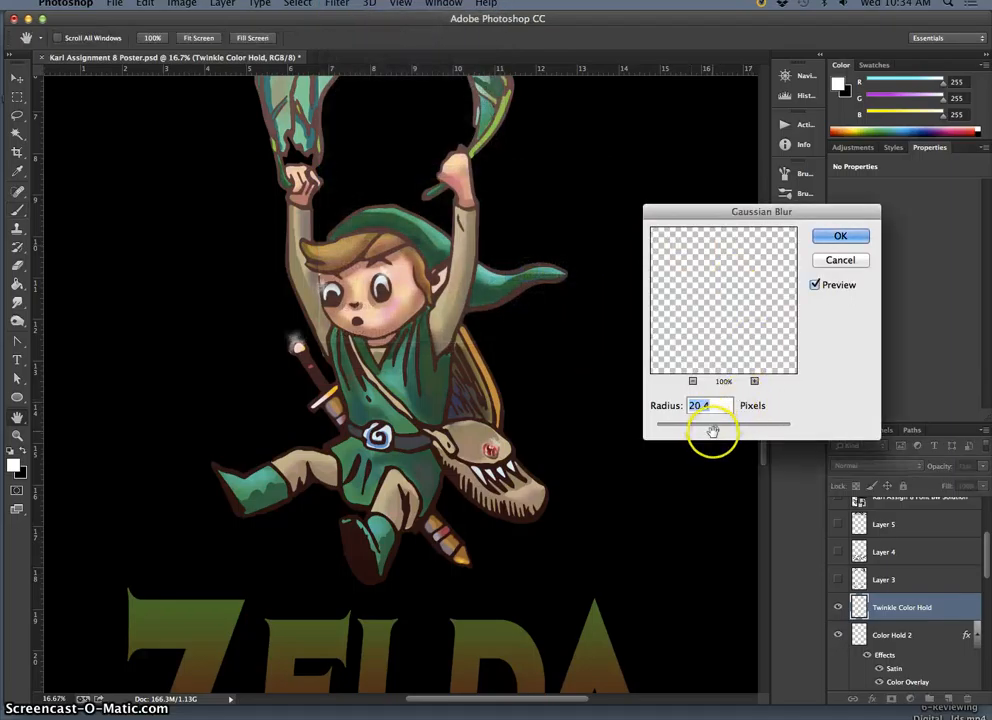
{"action": "left_click", "coordinate": [706, 433]}
{"action": "mouse_move", "coordinate": [706, 433]}
{"action": "left_mouse_down"}
{"action": "mouse_move", "coordinate": [691, 429]}
{"action": "mouse_move", "coordinate": [700, 429]}
{"action": "left_mouse_up"}
{"action": "left_click", "coordinate": [840, 236]}
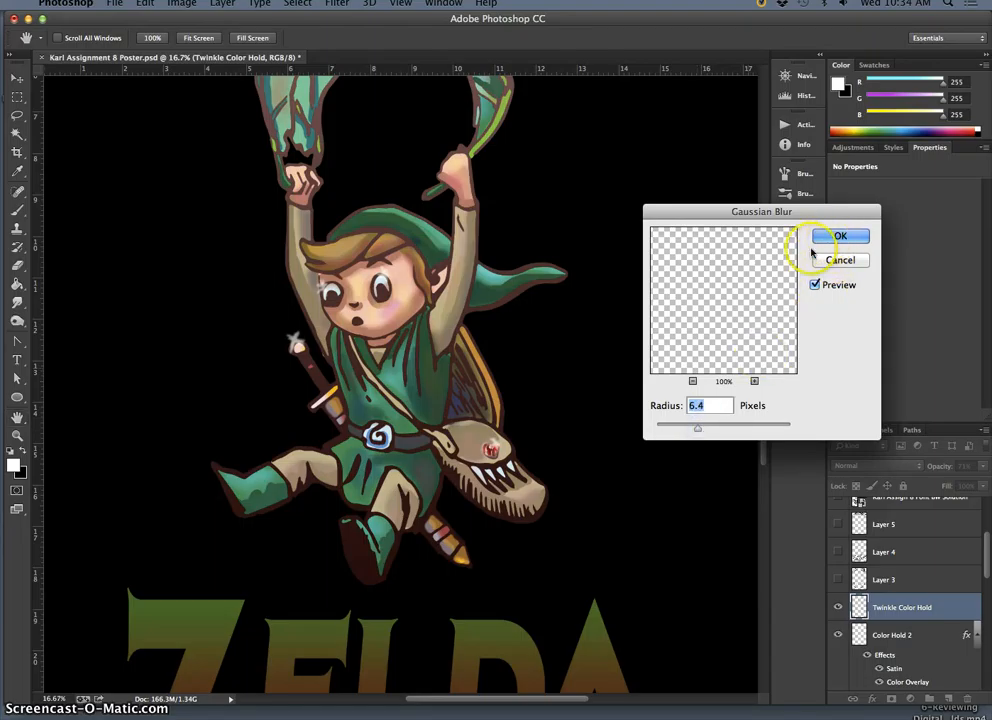
- Nudge the twinkles slightly with the Move tool and compare the figure with the Twinkle Color Hold layer hidden and shown
{"action": "left_click", "coordinate": [17, 78]}
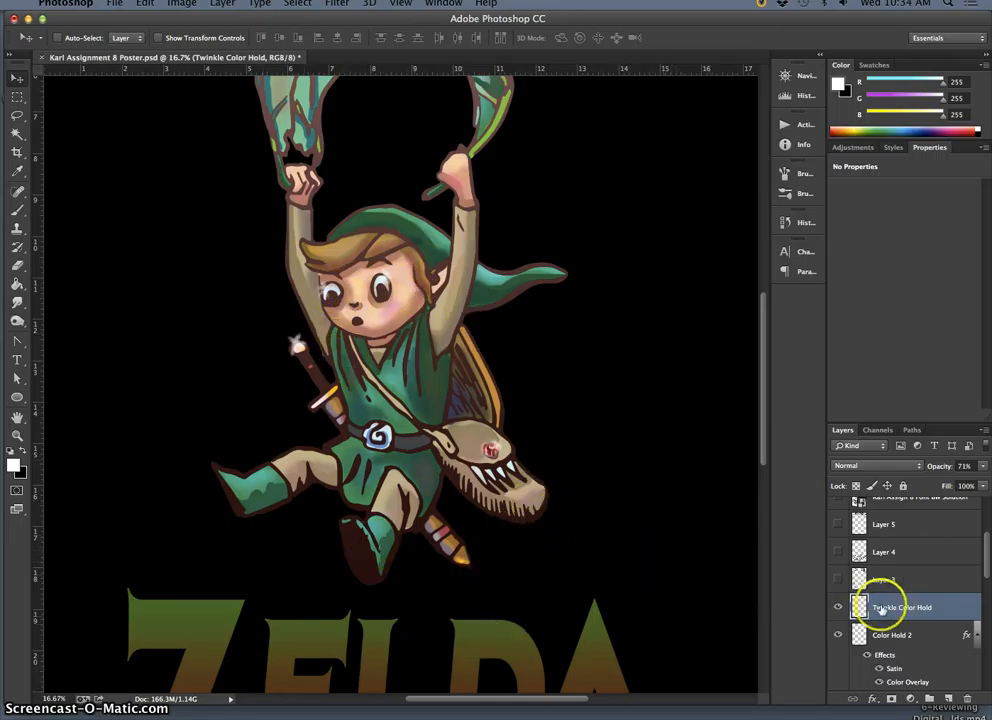
{"action": "left_click", "coordinate": [838, 607]}
{"action": "left_click", "coordinate": [838, 607]}
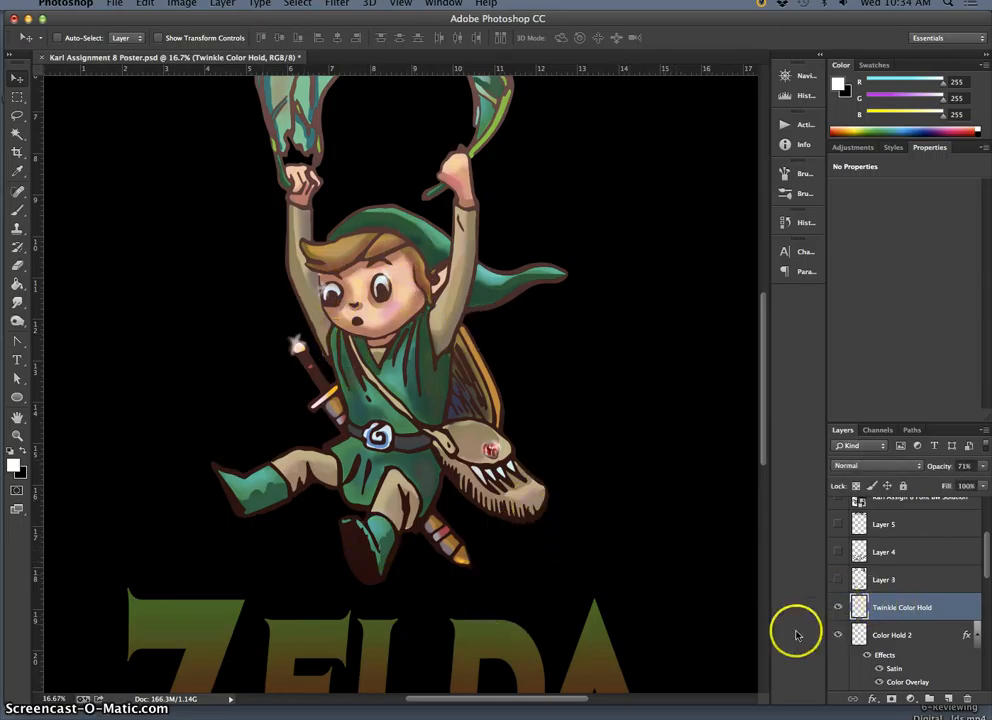
- Erase the twinkle spilling beside the character's eye with the Eraser tool and check the twinkle layer against the whole poster
{"action": "left_click", "coordinate": [27, 262]}
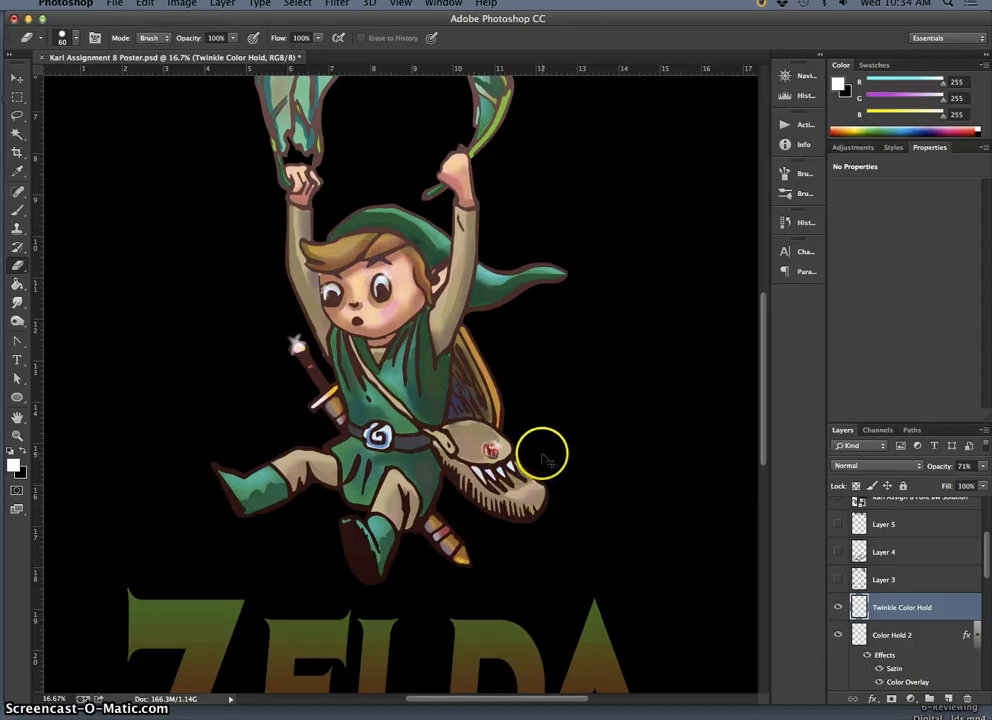
{"action": "key", "text": "super+minus"}
{"action": "key", "text": "super+minus"}
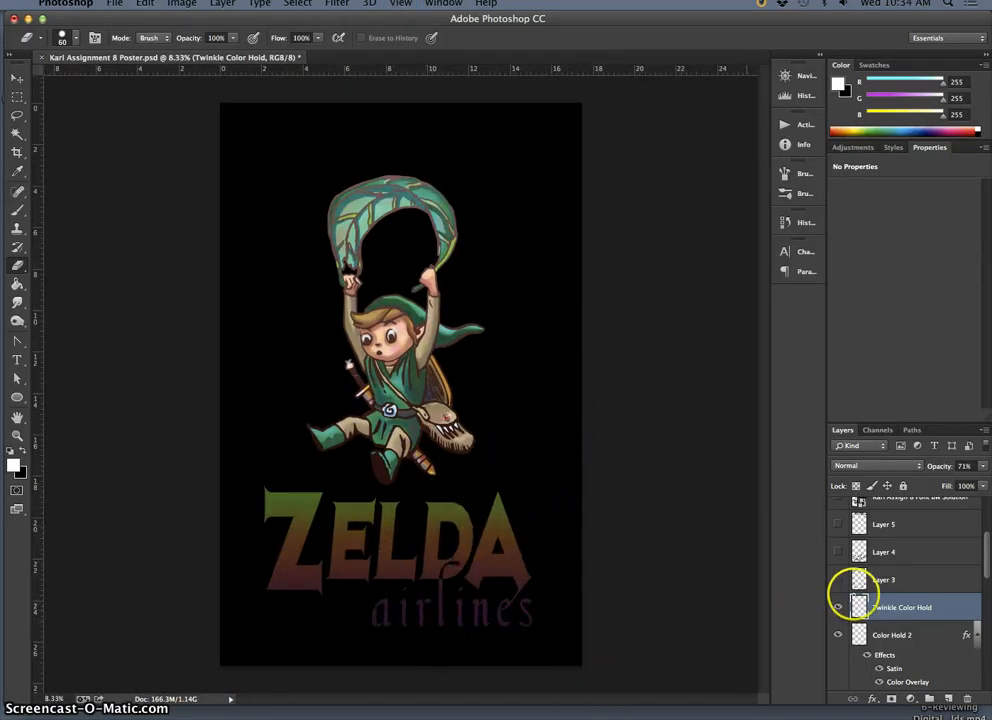
{"action": "left_click", "coordinate": [839, 608]}
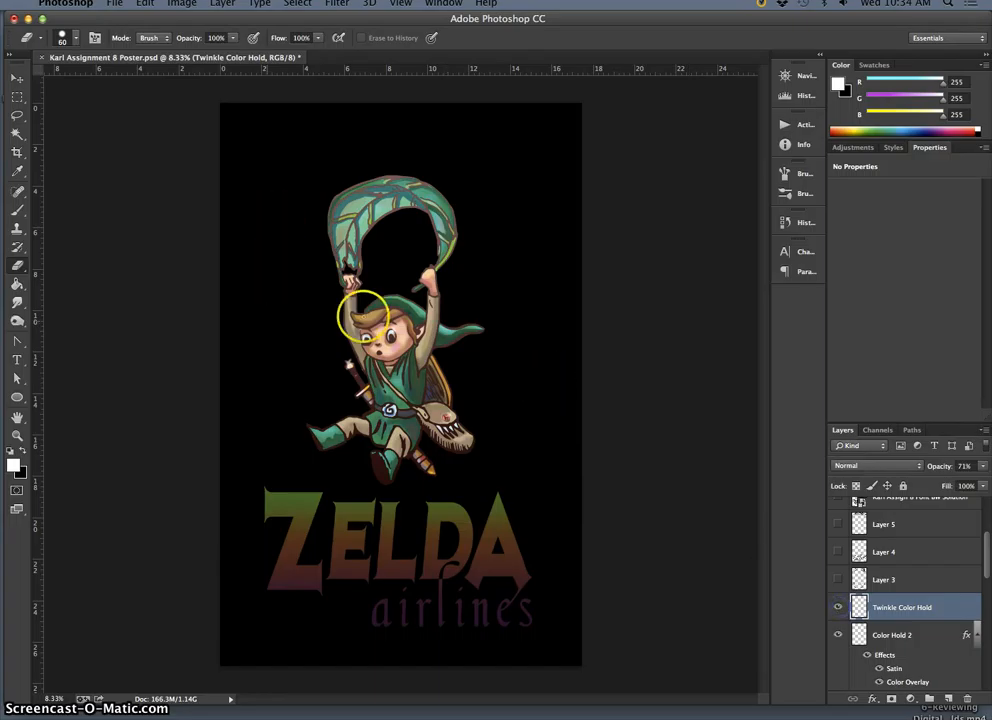
- Hide the black Layer 2 and the grey Layer 1 to view the poster on the white background
{"action": "scroll", "coordinate": [870, 648], "scroll_direction": "down", "scroll_amount": 5}
{"action": "scroll", "coordinate": [870, 648], "scroll_direction": "down", "scroll_amount": 4}
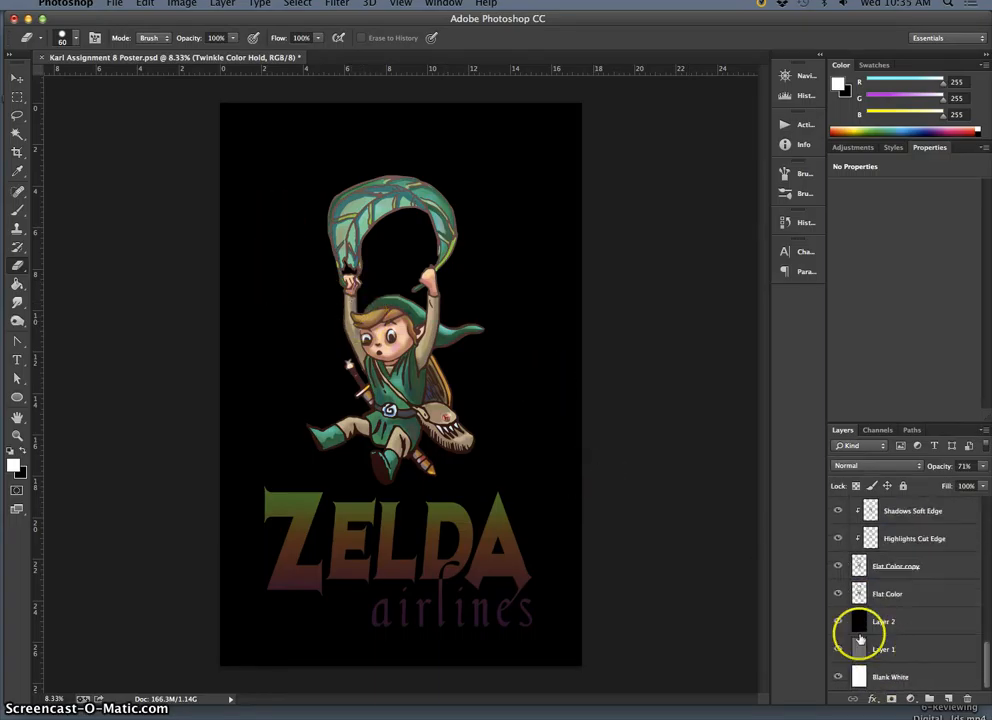
{"action": "left_click", "coordinate": [838, 622]}
{"action": "left_click", "coordinate": [838, 648]}
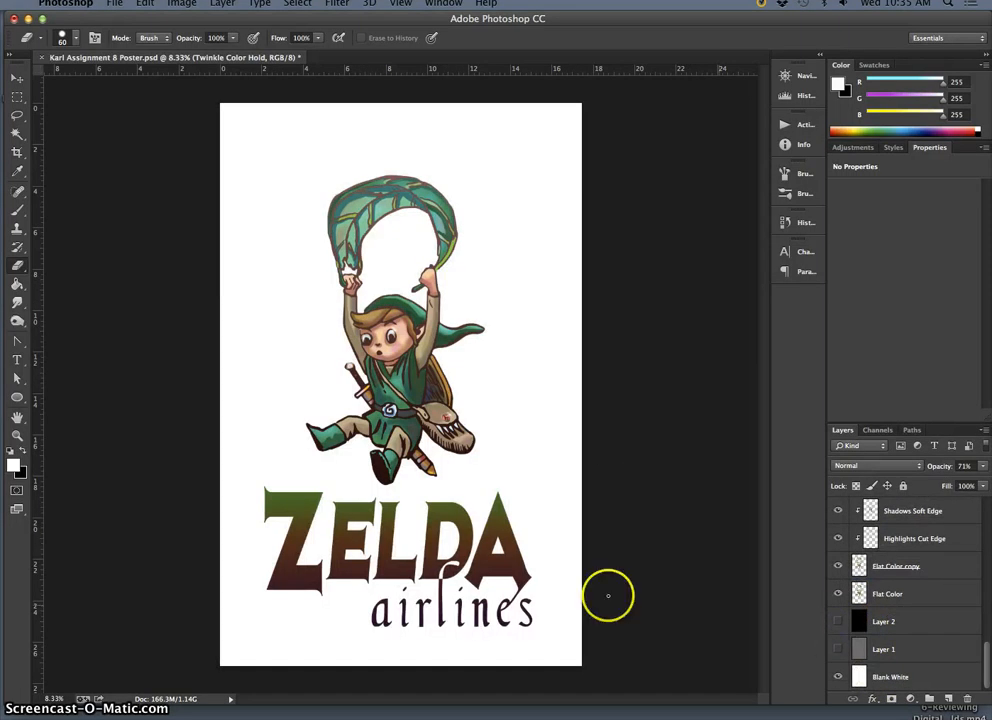
- Compare the Zelda airlines title with its colour and gradient overlay effects switched off and on
{"action": "scroll", "coordinate": [841, 598], "scroll_direction": "up", "scroll_amount": 5}
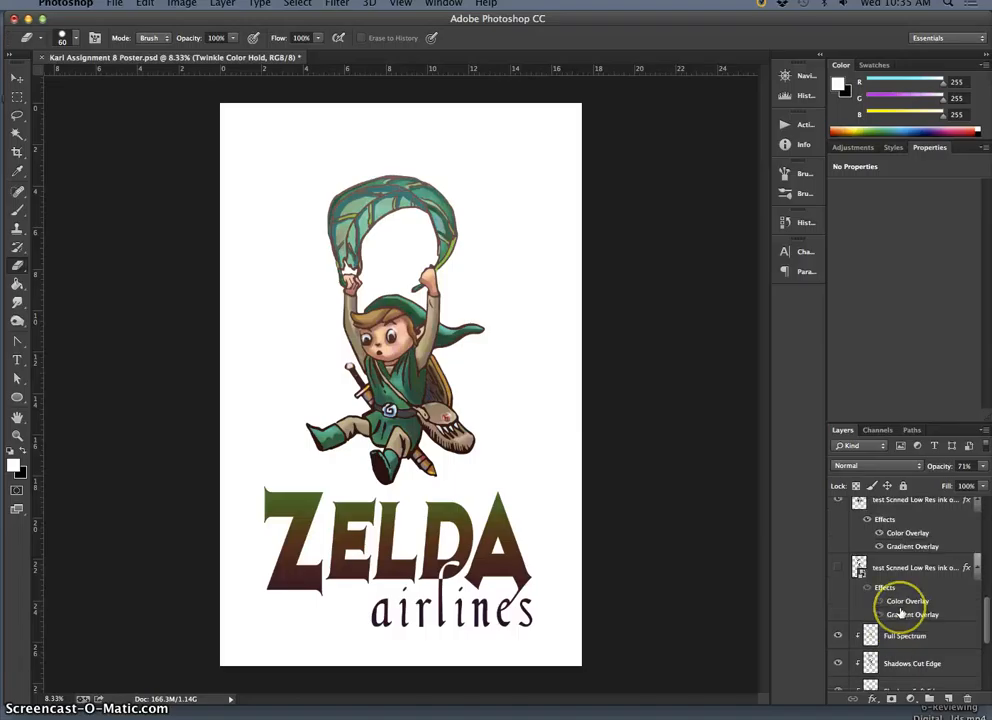
{"action": "scroll", "coordinate": [895, 605], "scroll_direction": "up", "scroll_amount": 1}
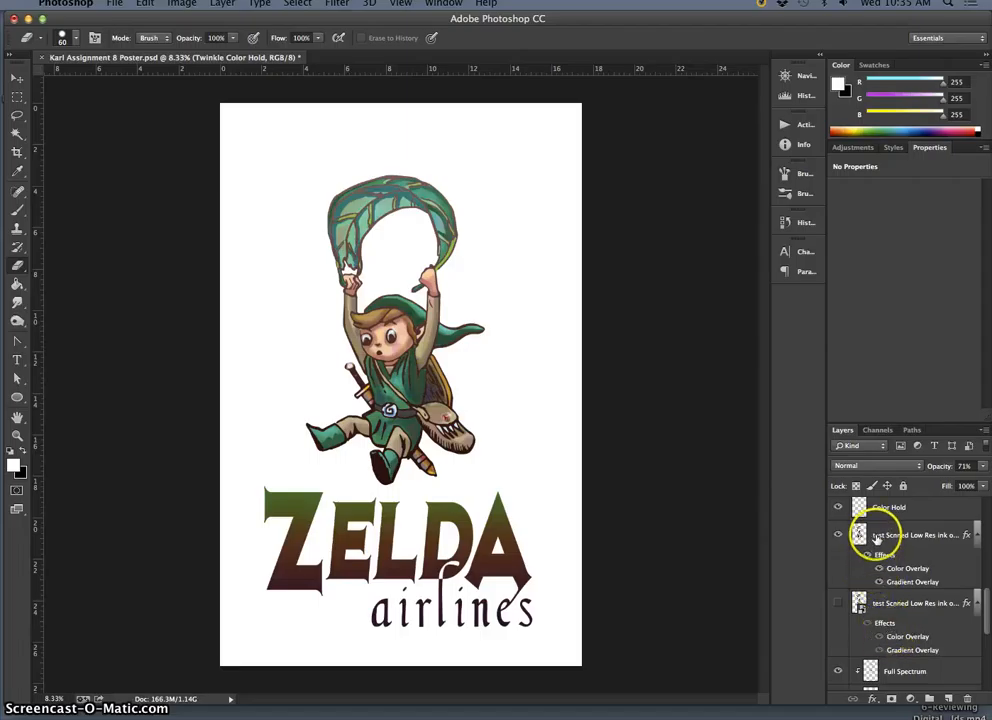
{"action": "scroll", "coordinate": [897, 598], "scroll_direction": "up", "scroll_amount": 2}
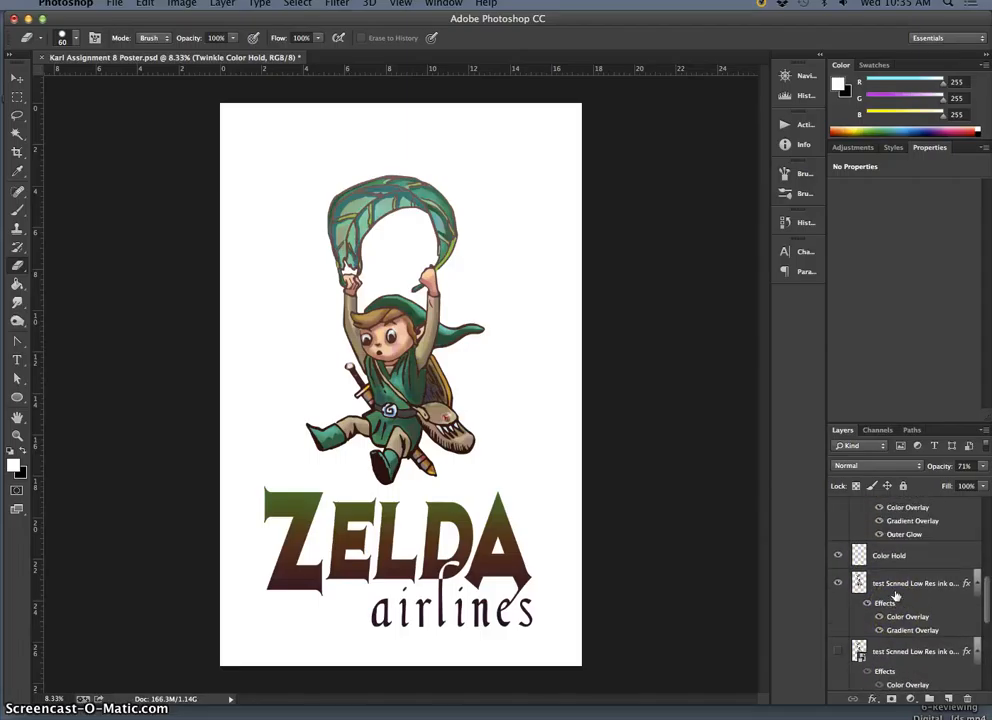
{"action": "scroll", "coordinate": [895, 597], "scroll_direction": "up", "scroll_amount": 5}
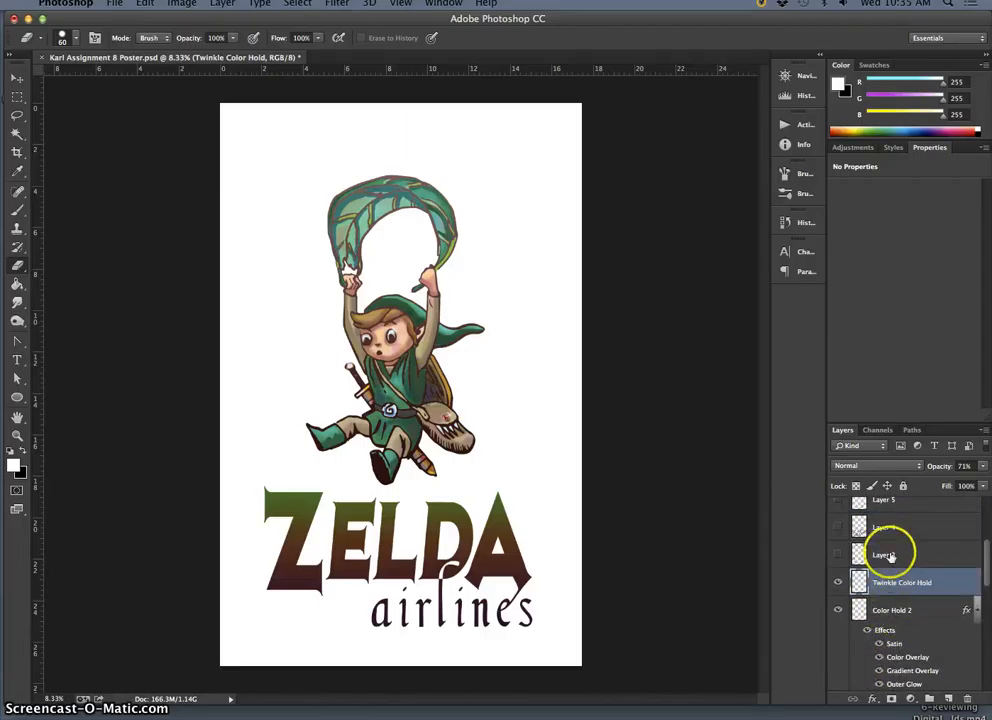
{"action": "scroll", "coordinate": [888, 556], "scroll_direction": "up", "scroll_amount": 4}
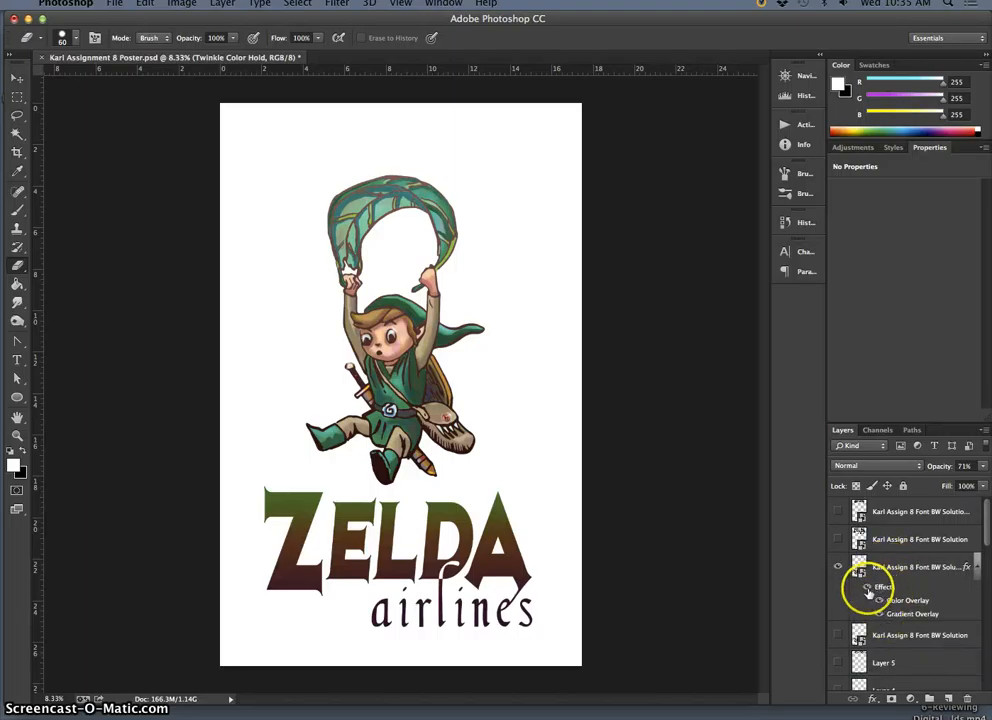
{"action": "left_click", "coordinate": [867, 588]}
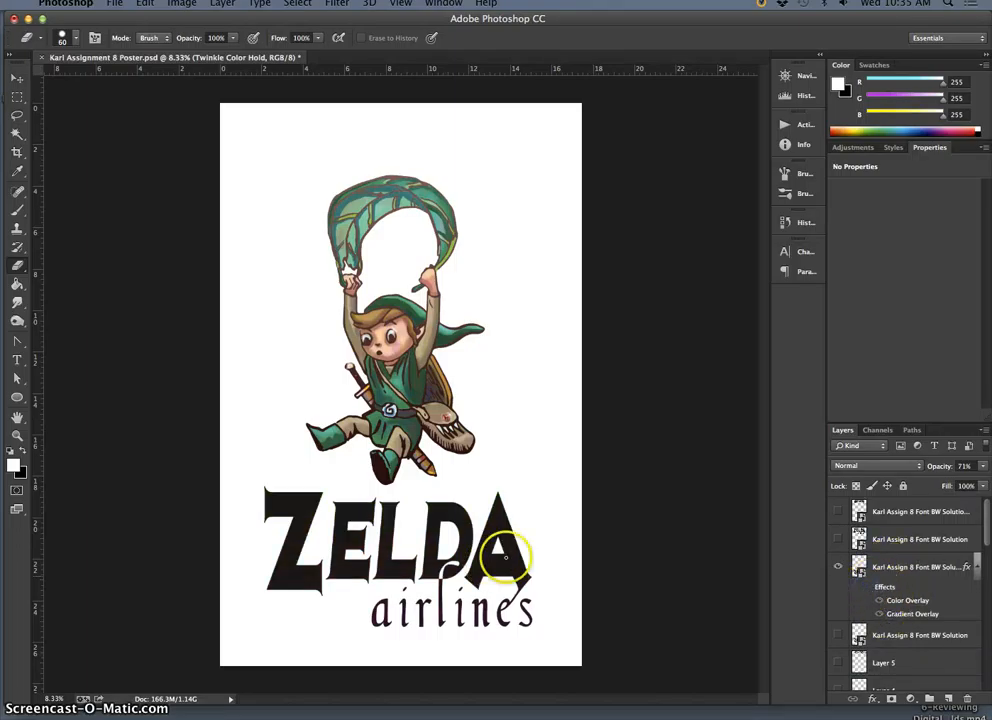
{"action": "left_click", "coordinate": [865, 590]}
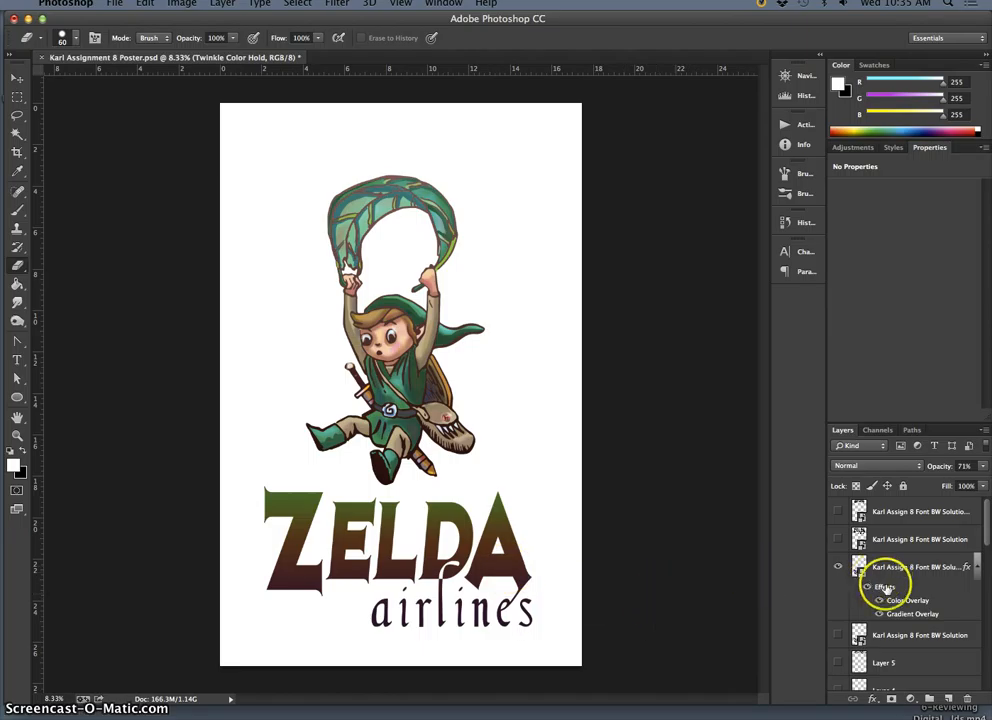
- Show the grey Layer 1 to view the poster artwork against grey
{"action": "scroll", "coordinate": [880, 618], "scroll_direction": "down", "scroll_amount": 5}
{"action": "left_click", "coordinate": [838, 649]}
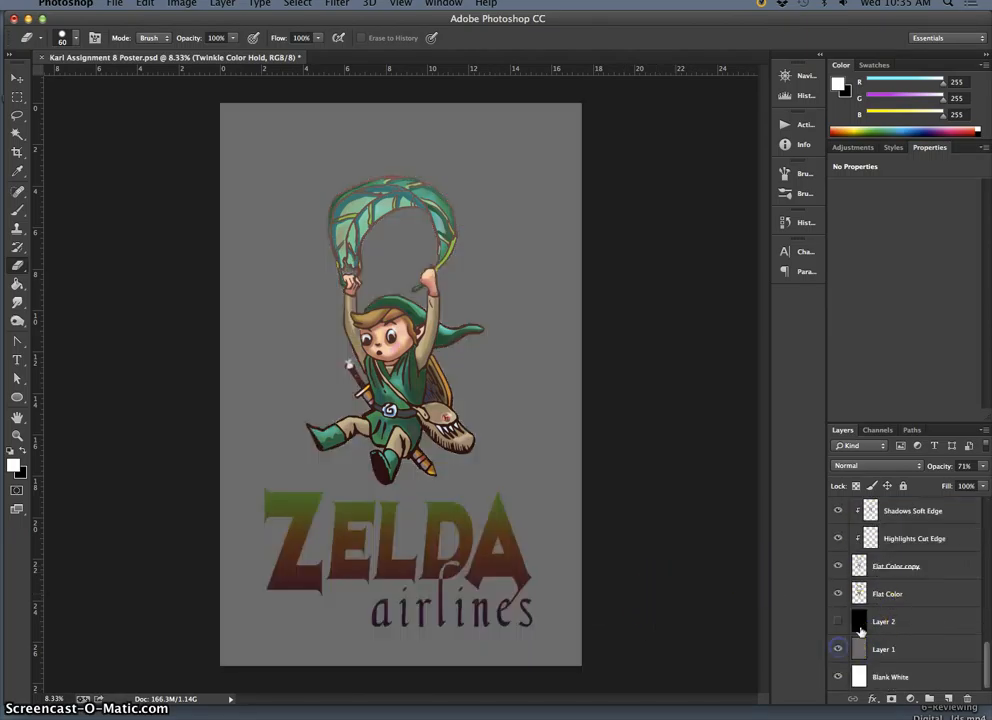
- Open the layer style settings of the visible Zelda airlines title layer and enable its Stroke effect
{"action": "scroll", "coordinate": [878, 620], "scroll_direction": "up", "scroll_amount": 5}
{"action": "scroll", "coordinate": [877, 620], "scroll_direction": "up", "scroll_amount": 6}
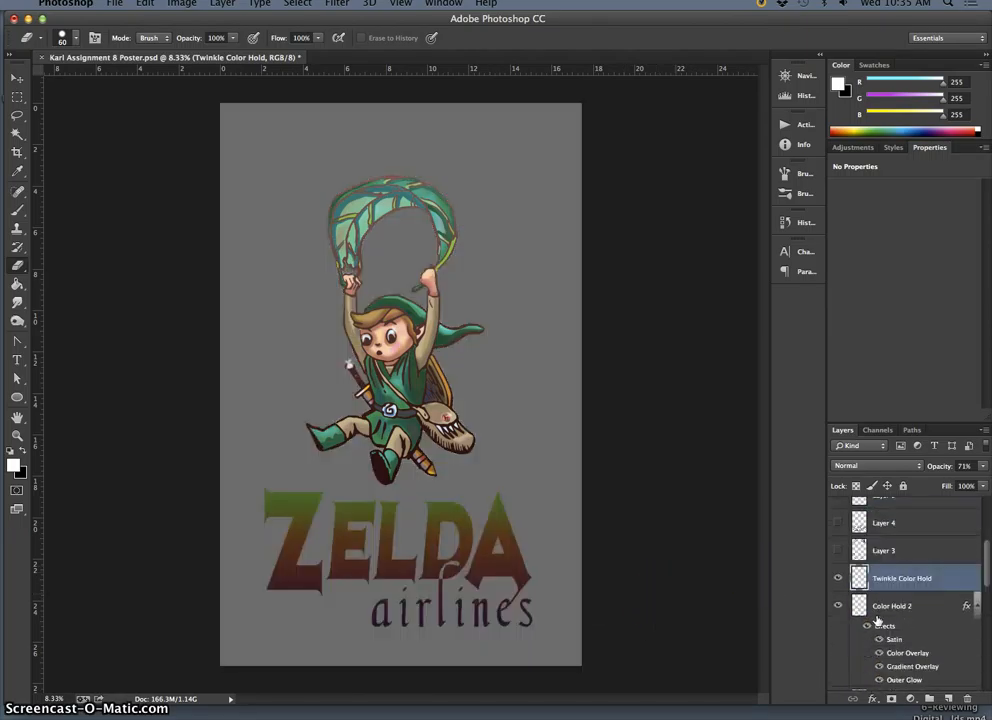
{"action": "scroll", "coordinate": [877, 620], "scroll_direction": "up", "scroll_amount": 4}
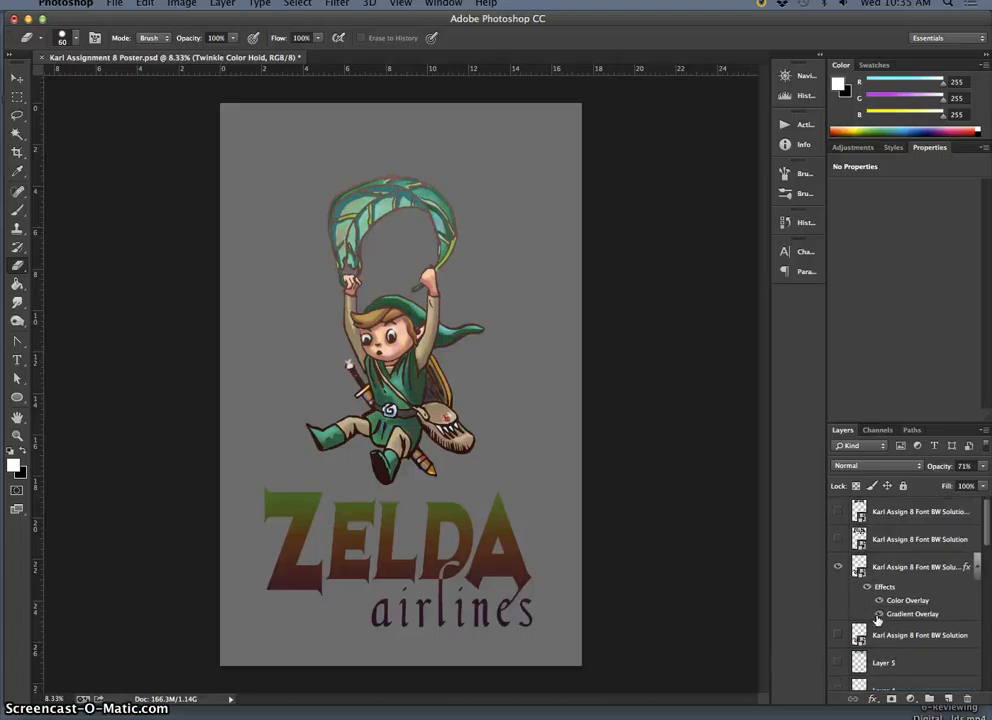
{"action": "left_click", "coordinate": [883, 587]}
{"action": "double_click", "coordinate": [883, 587]}
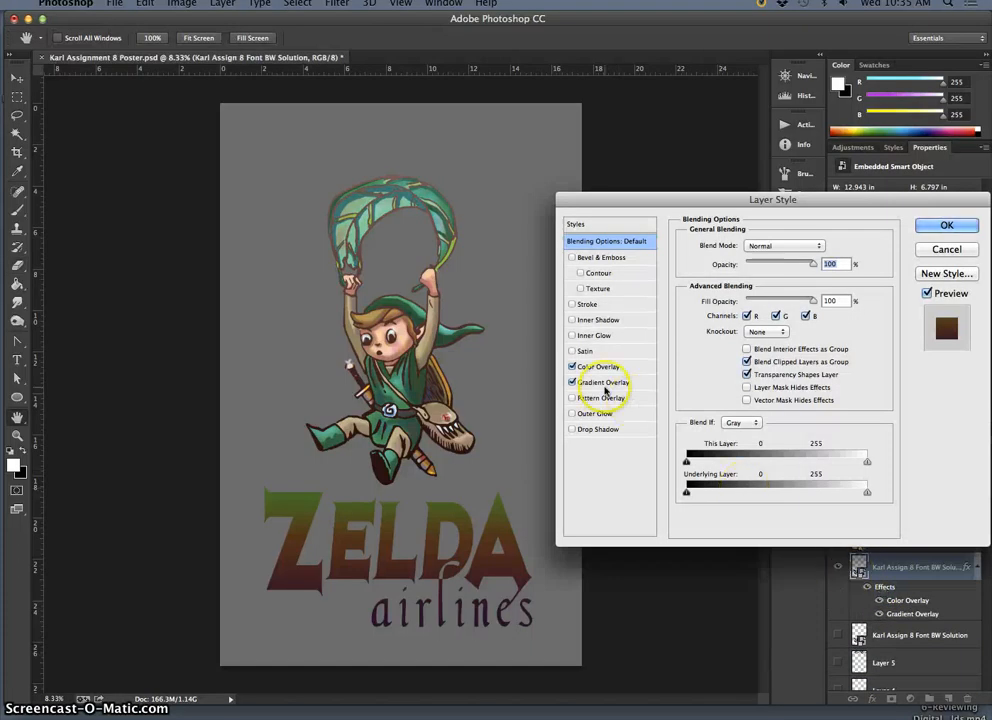
{"action": "left_click", "coordinate": [571, 304]}
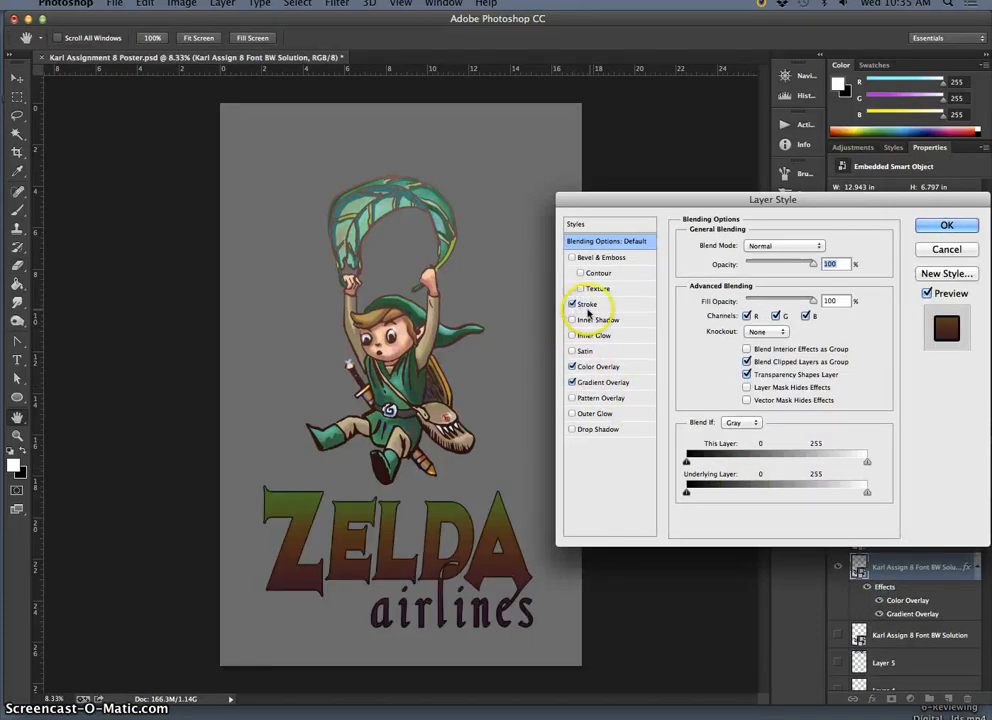
{"action": "left_click", "coordinate": [590, 304]}
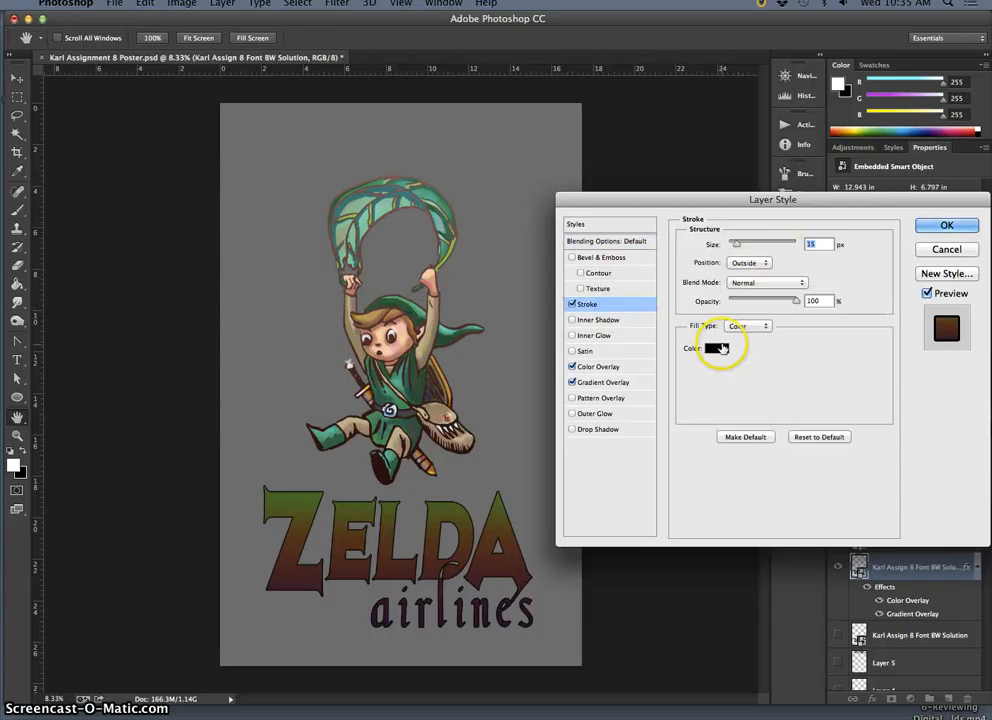
- Colour the title's stroke beige (#cbbf9d) by sampling the character artwork, and set the stroke size to 29 px
{"action": "left_click", "coordinate": [716, 348]}
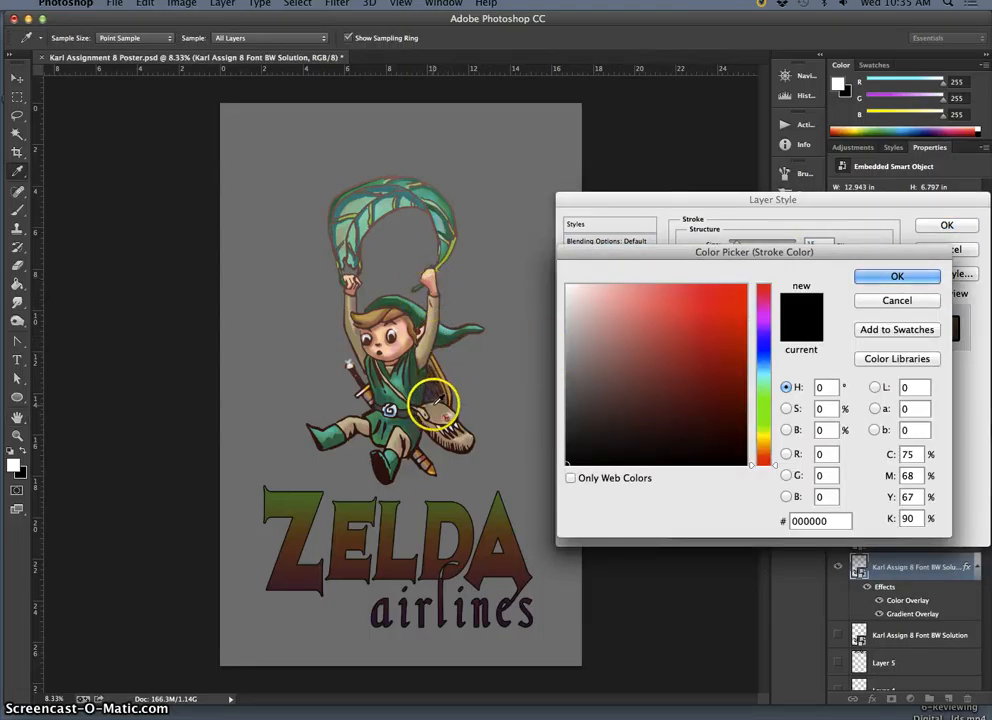
{"action": "left_click", "coordinate": [403, 420]}
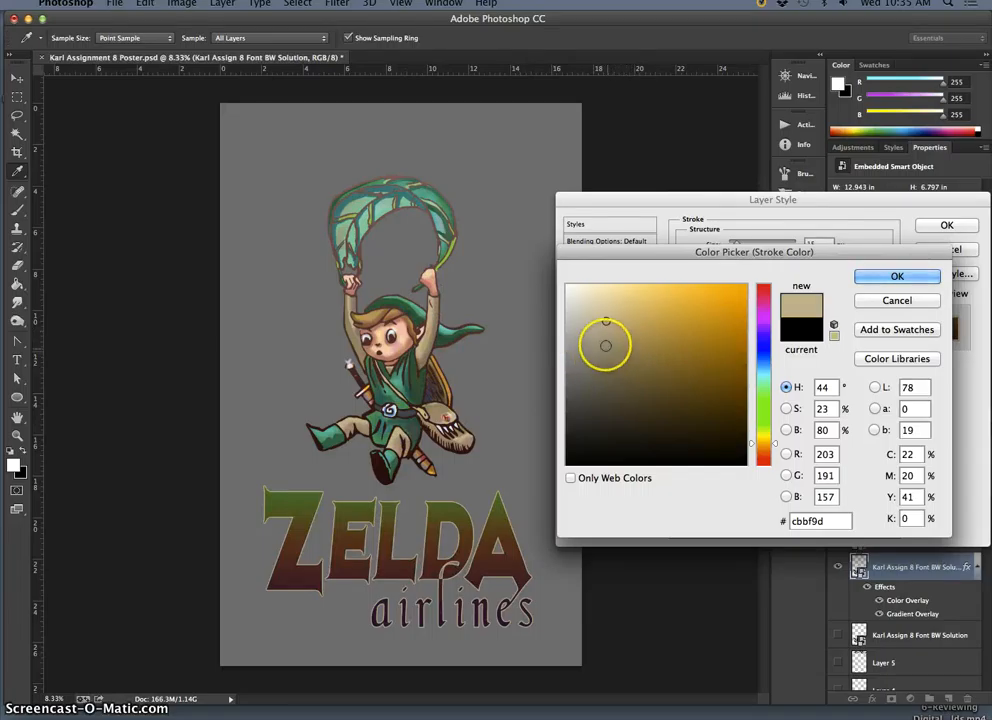
{"action": "left_click", "coordinate": [880, 277]}
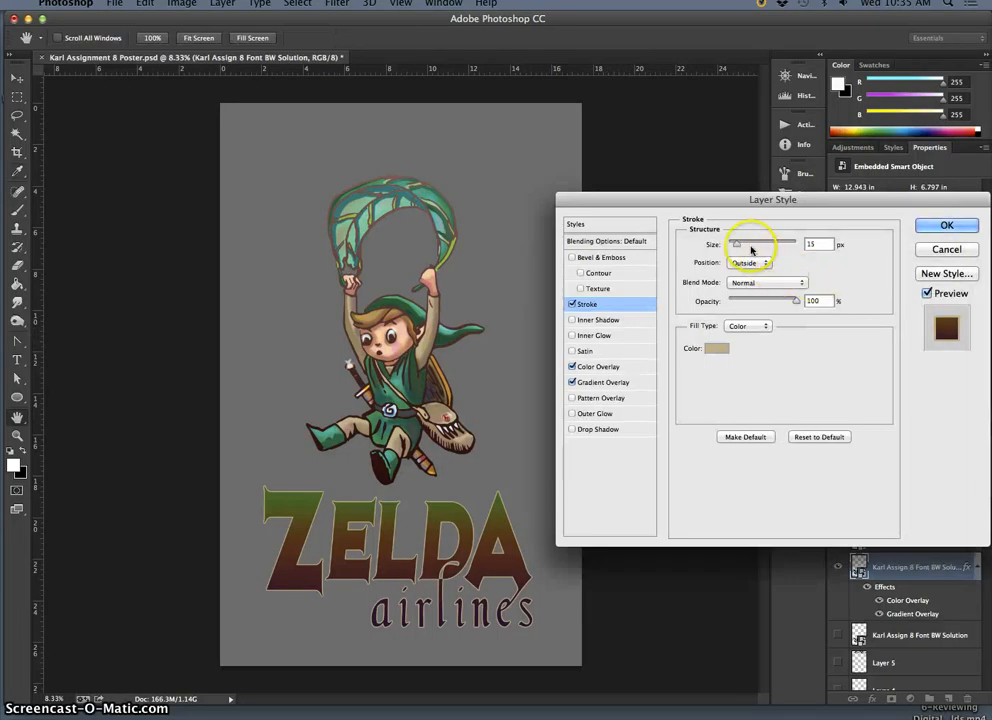
{"action": "left_click_drag", "start_coordinate": [737, 243], "coordinate": [742, 245]}
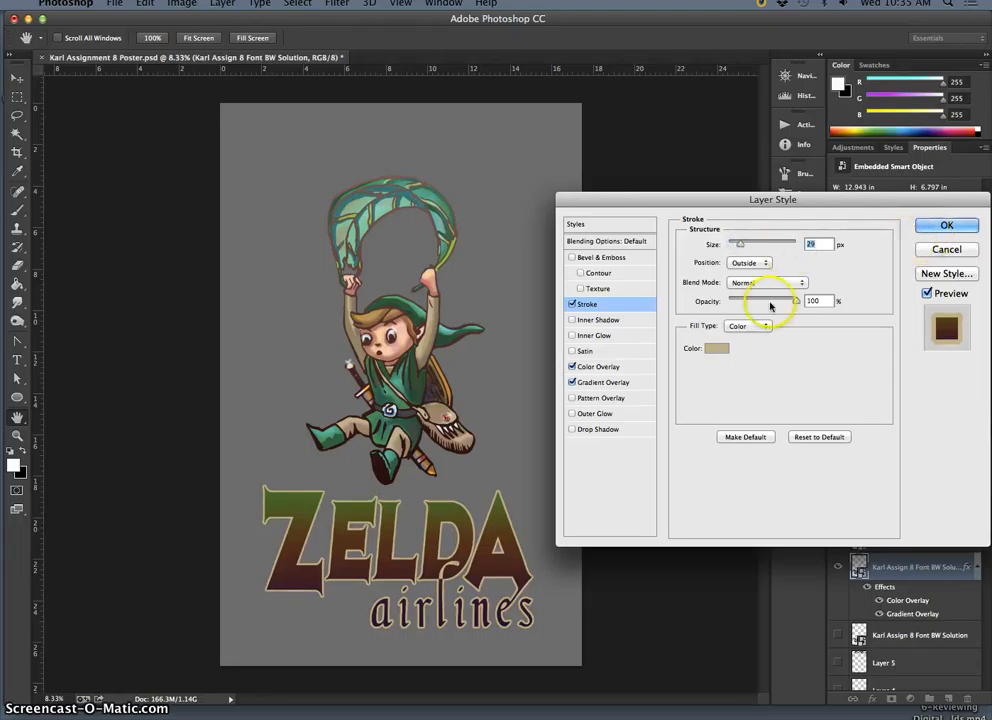
- Add an Inner Shadow to the title with a distance of 47 px and a size of 142 px
{"action": "left_click", "coordinate": [572, 321]}
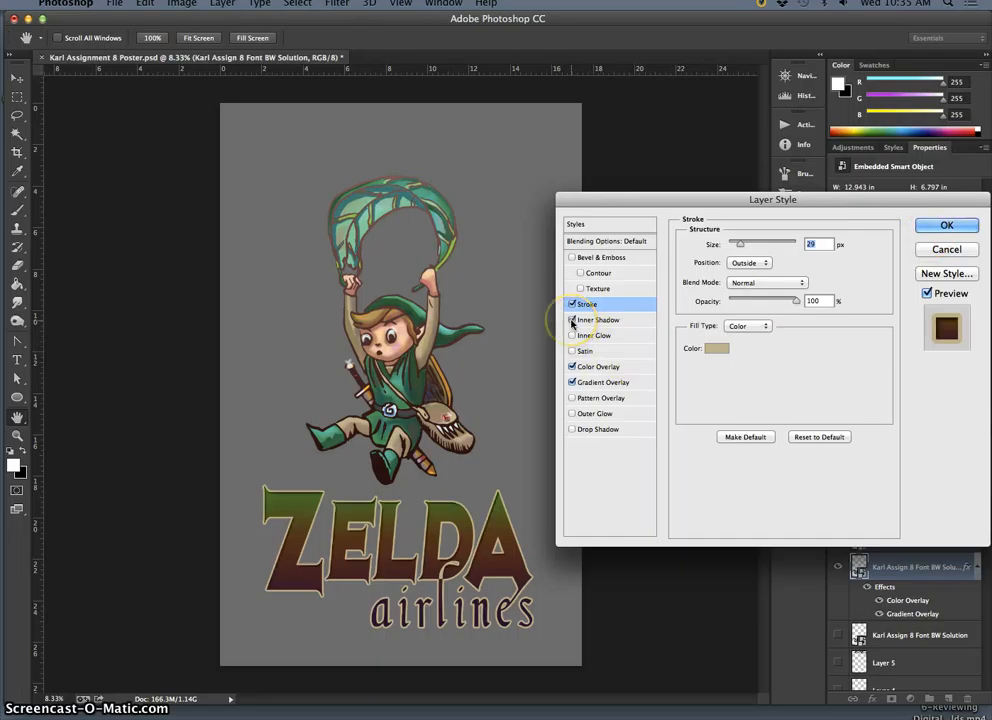
{"action": "left_click", "coordinate": [606, 322]}
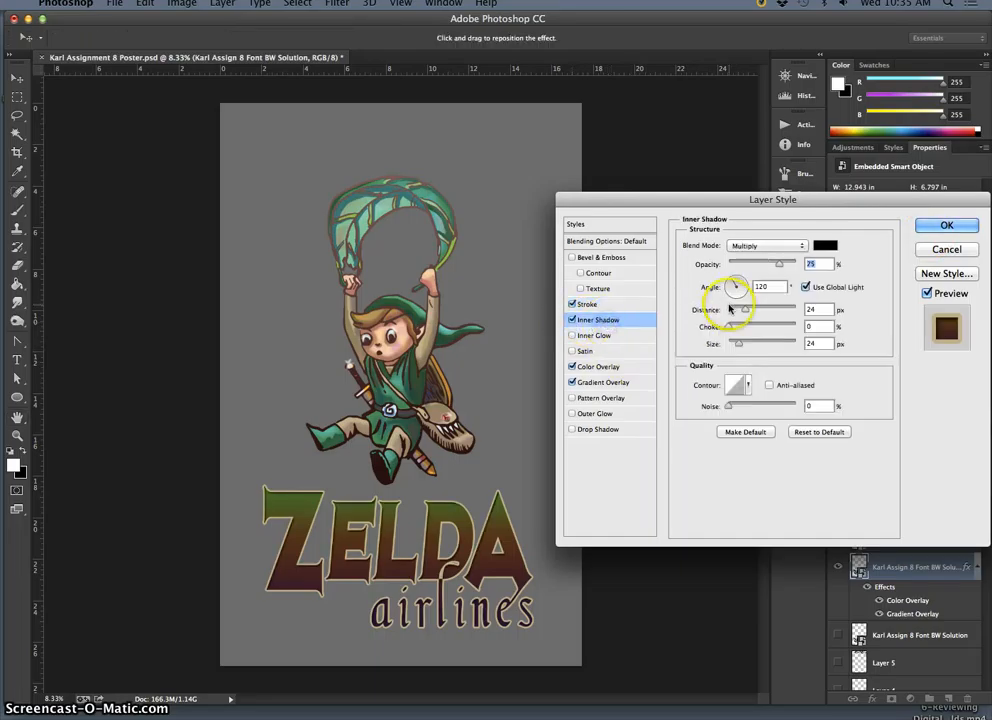
{"action": "left_click", "coordinate": [743, 344]}
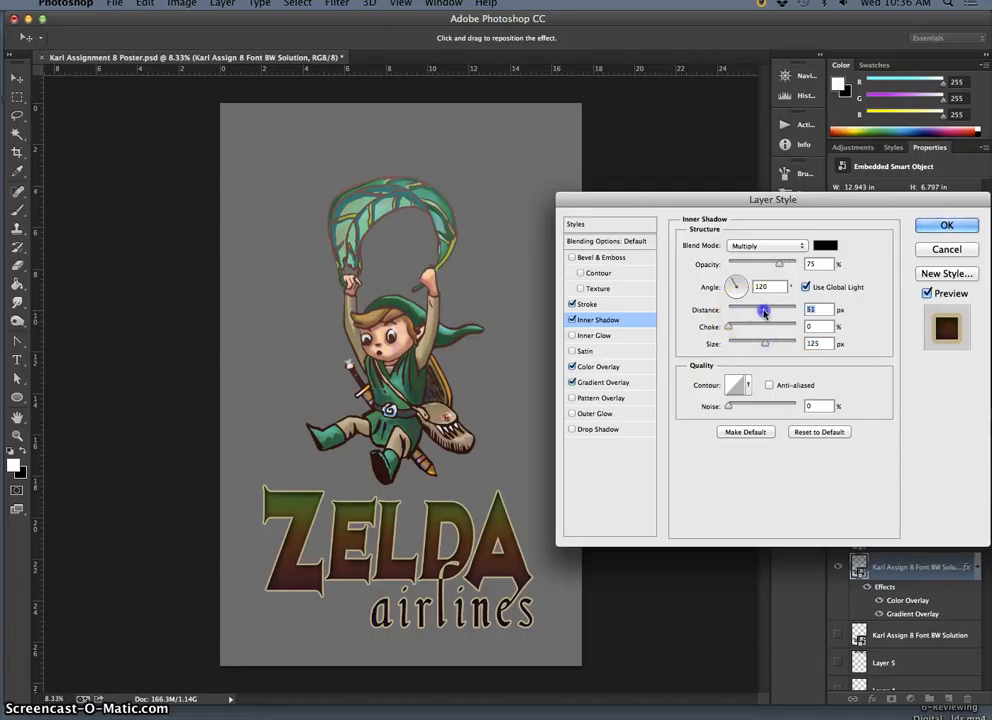
{"action": "left_click_drag", "start_coordinate": [765, 347], "coordinate": [755, 345]}
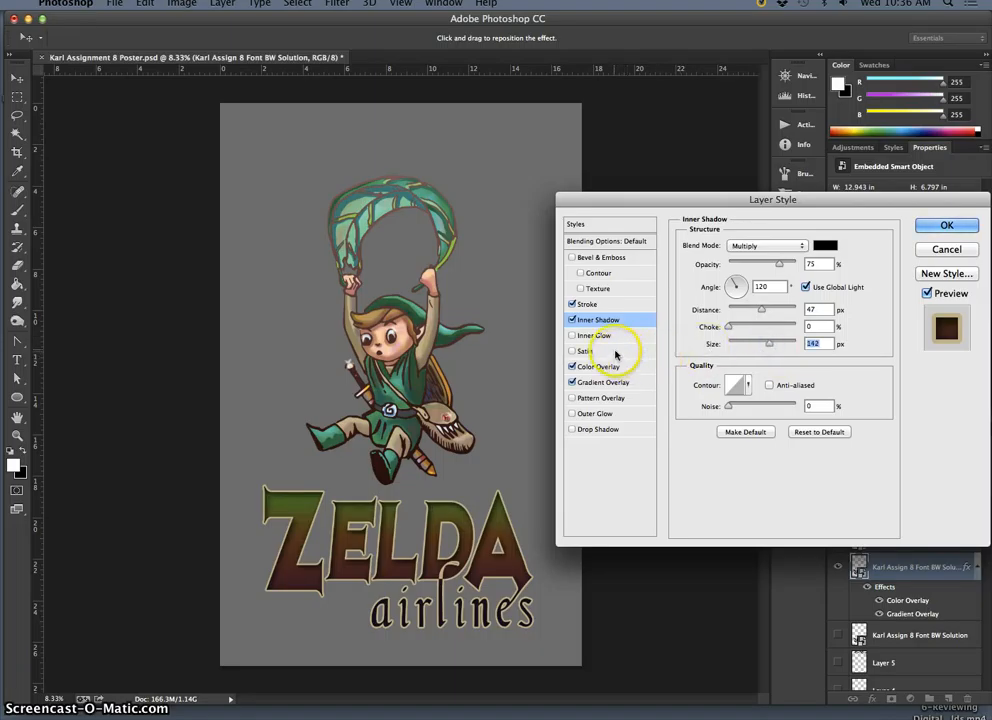
- Add an Inner Glow to the title with 40% opacity, 0% choke and a size of 32 px
{"action": "left_click", "coordinate": [573, 337]}
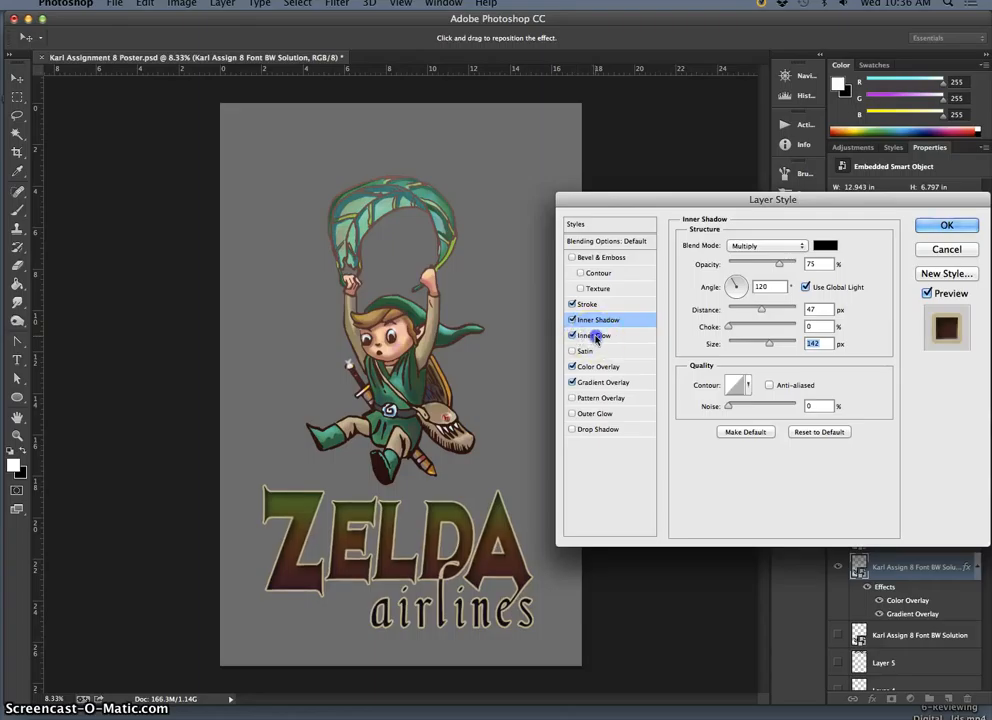
{"action": "left_click", "coordinate": [596, 339]}
{"action": "mouse_move", "coordinate": [737, 389]}
{"action": "left_mouse_down"}
{"action": "mouse_move", "coordinate": [757, 375]}
{"action": "mouse_move", "coordinate": [723, 373]}
{"action": "left_mouse_up"}
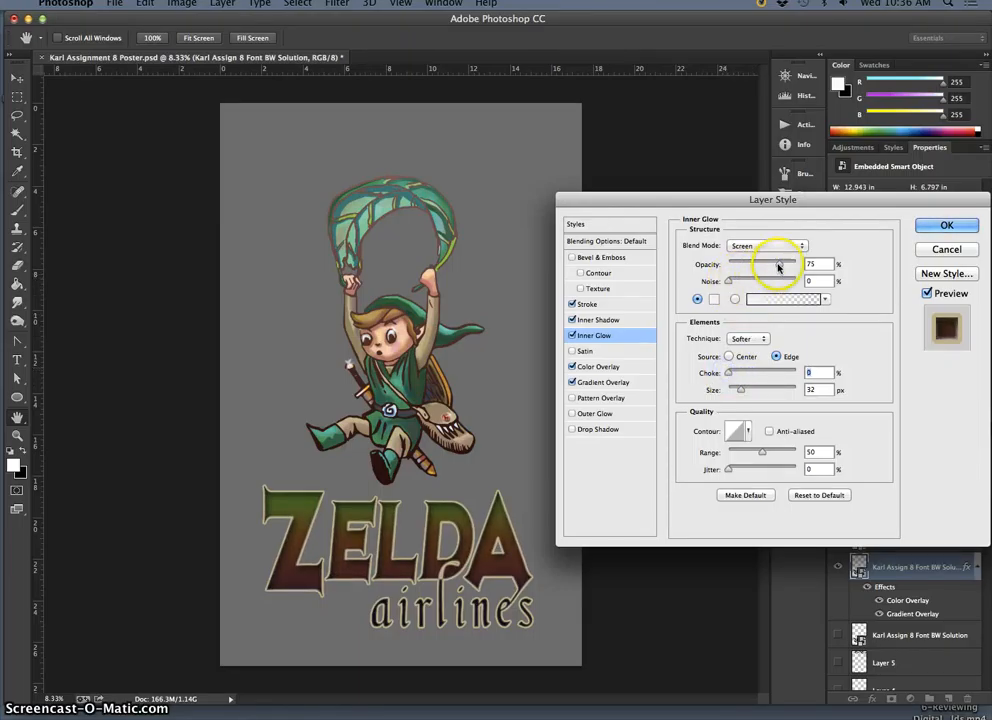
{"action": "mouse_move", "coordinate": [779, 265]}
{"action": "left_mouse_down"}
{"action": "mouse_move", "coordinate": [747, 266]}
{"action": "mouse_move", "coordinate": [788, 268]}
{"action": "left_mouse_up"}
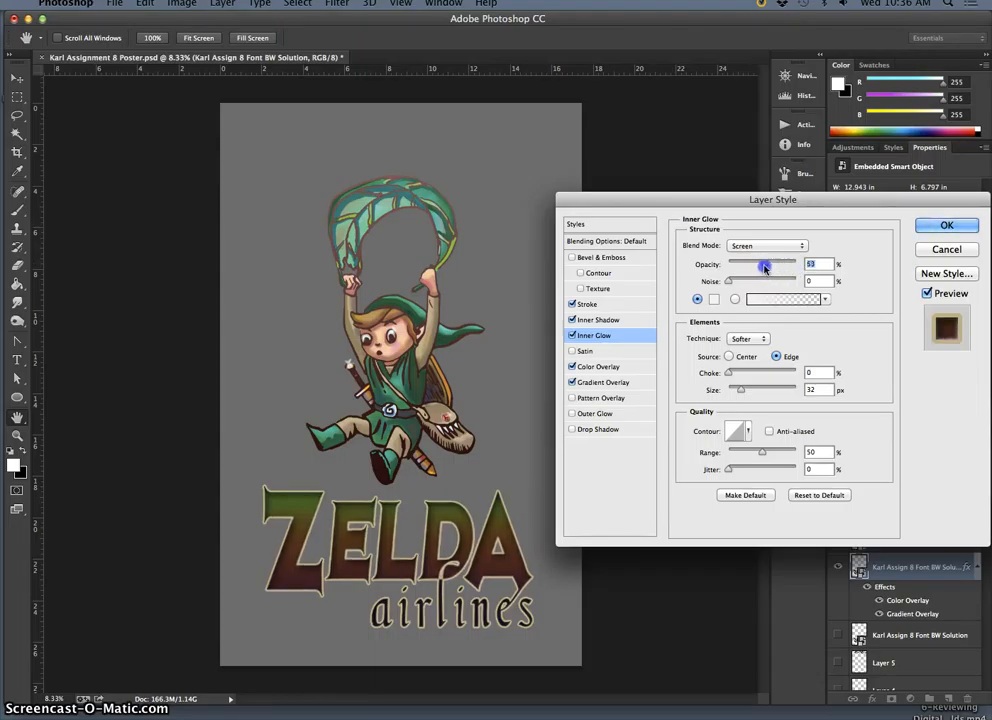
{"action": "left_click_drag", "start_coordinate": [758, 266], "coordinate": [750, 266]}
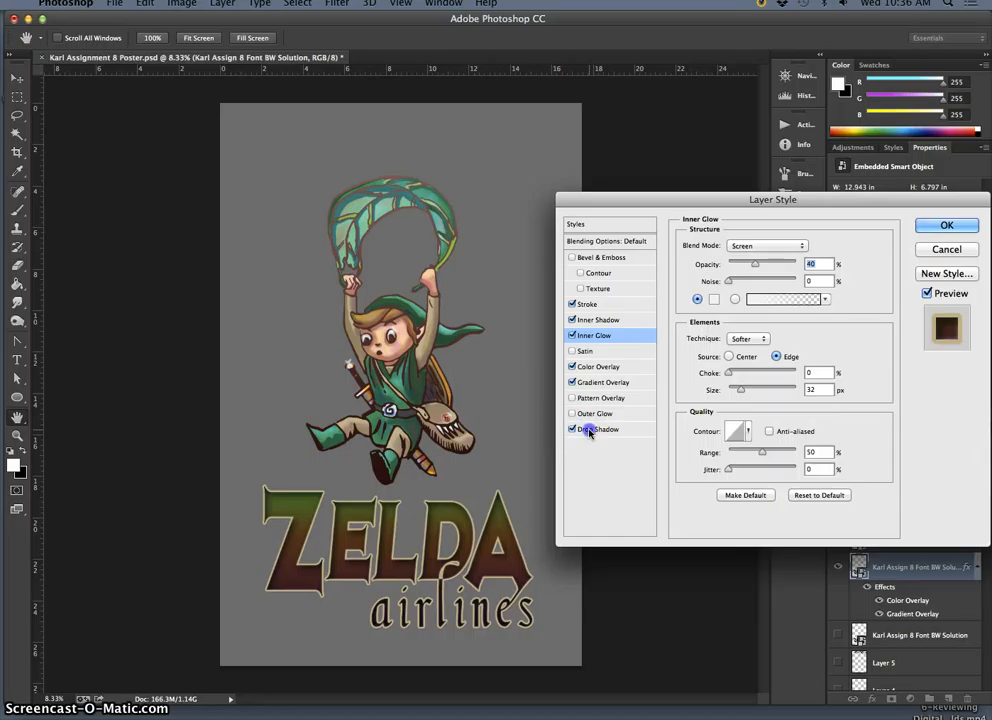
- Add a Drop Shadow to the title with an 84° angle, 93 px distance, 16% spread and 81 px size
{"action": "left_click", "coordinate": [590, 432]}
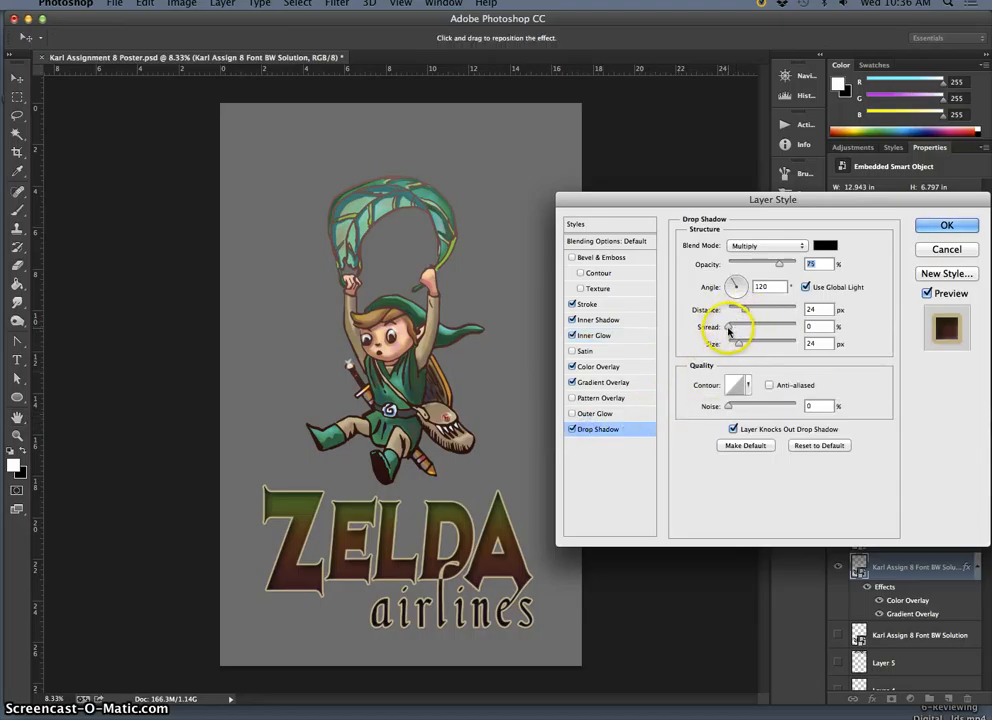
{"action": "left_click_drag", "start_coordinate": [745, 311], "coordinate": [779, 310]}
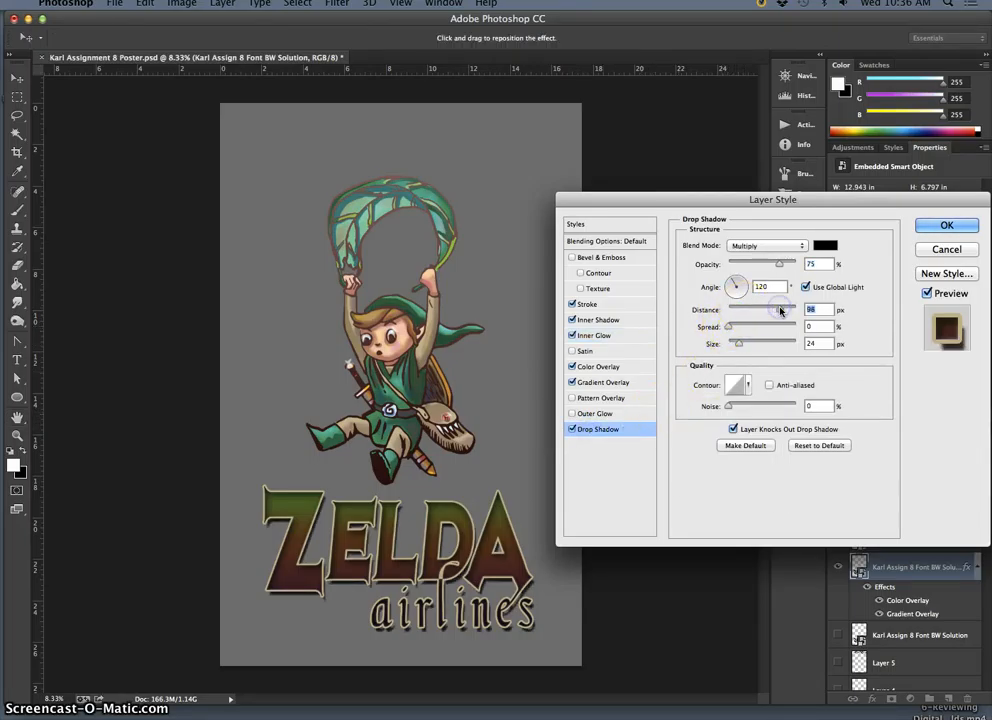
{"action": "left_click_drag", "start_coordinate": [779, 310], "coordinate": [760, 347]}
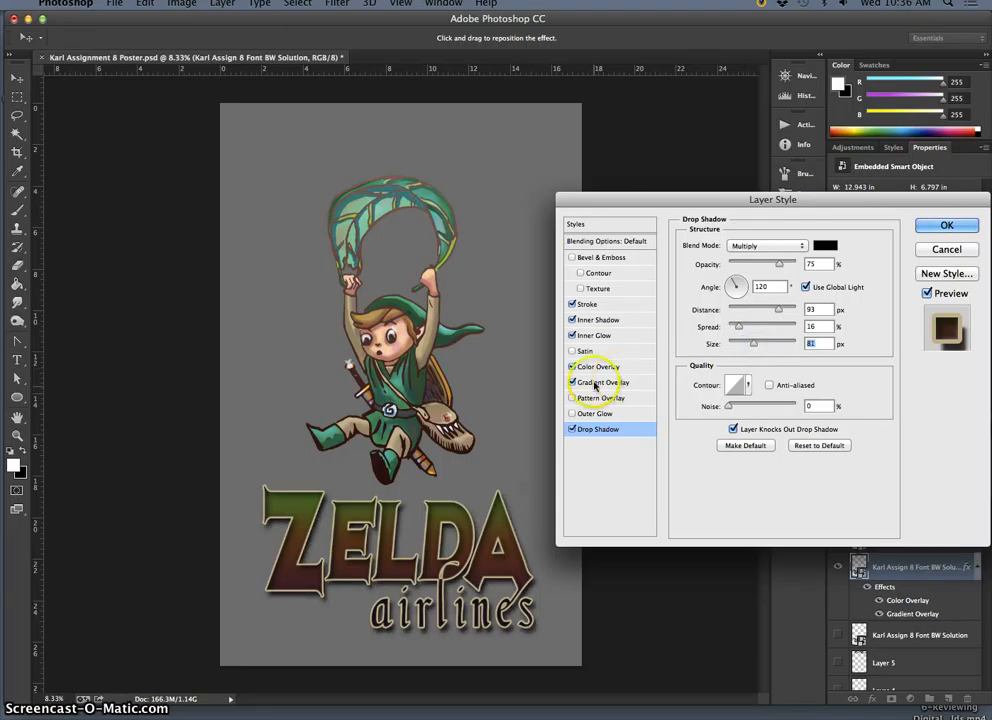
{"action": "left_click_drag", "start_coordinate": [732, 284], "coordinate": [738, 286]}
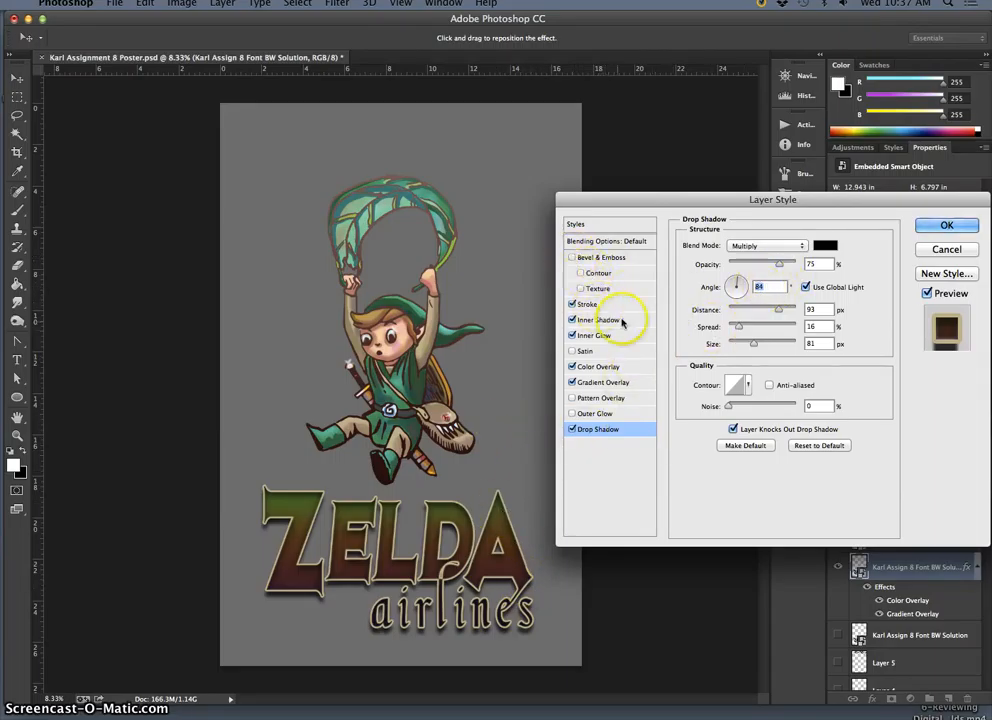
- Enable Bevel & Emboss with Contour and Texture on the title, and inspect the lettering up close
{"action": "left_click", "coordinate": [572, 258]}
{"action": "left_click", "coordinate": [572, 258]}
{"action": "left_click", "coordinate": [580, 273]}
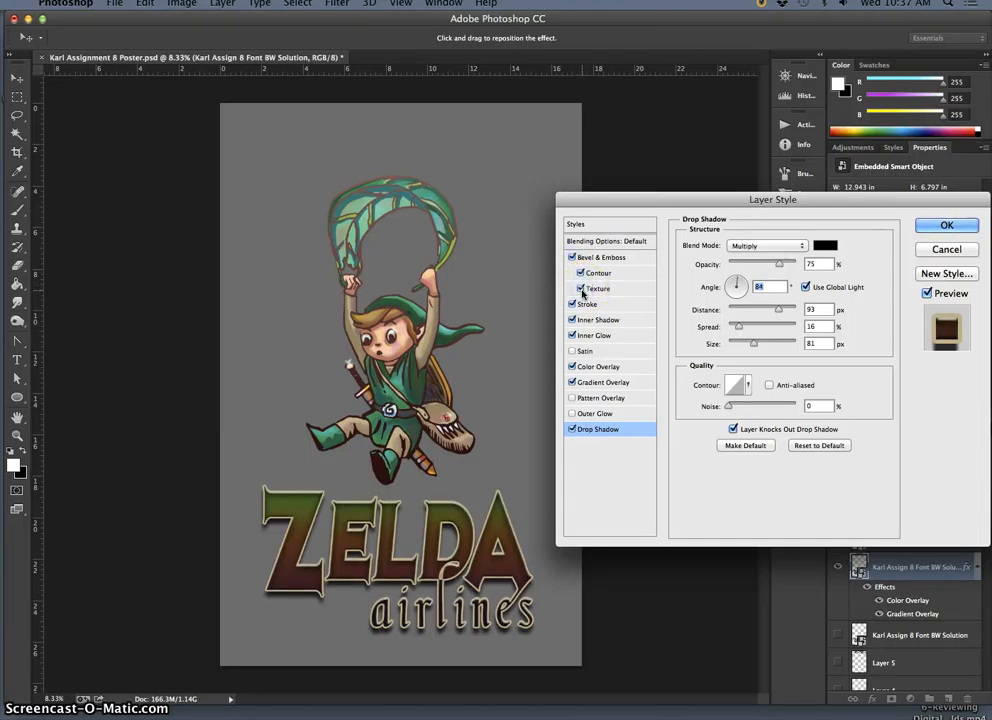
{"action": "key", "text": "super+plus"}
{"action": "key", "text": "super+plus"}
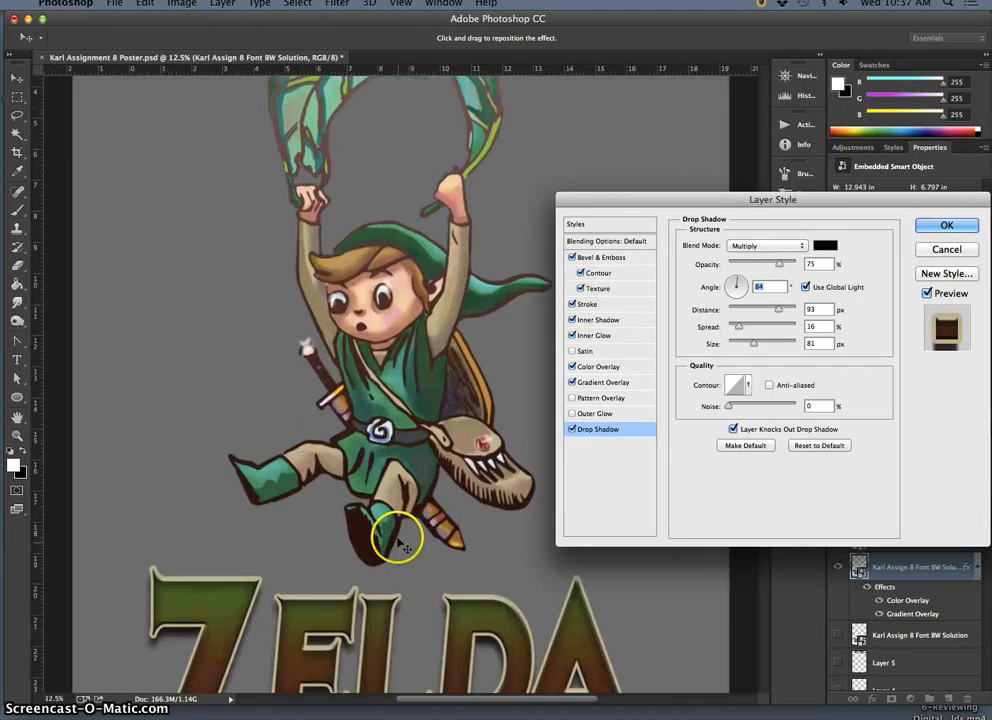
{"action": "scroll", "coordinate": [398, 540], "scroll_direction": "down", "scroll_amount": 10}
{"action": "key", "text": "super+plus"}
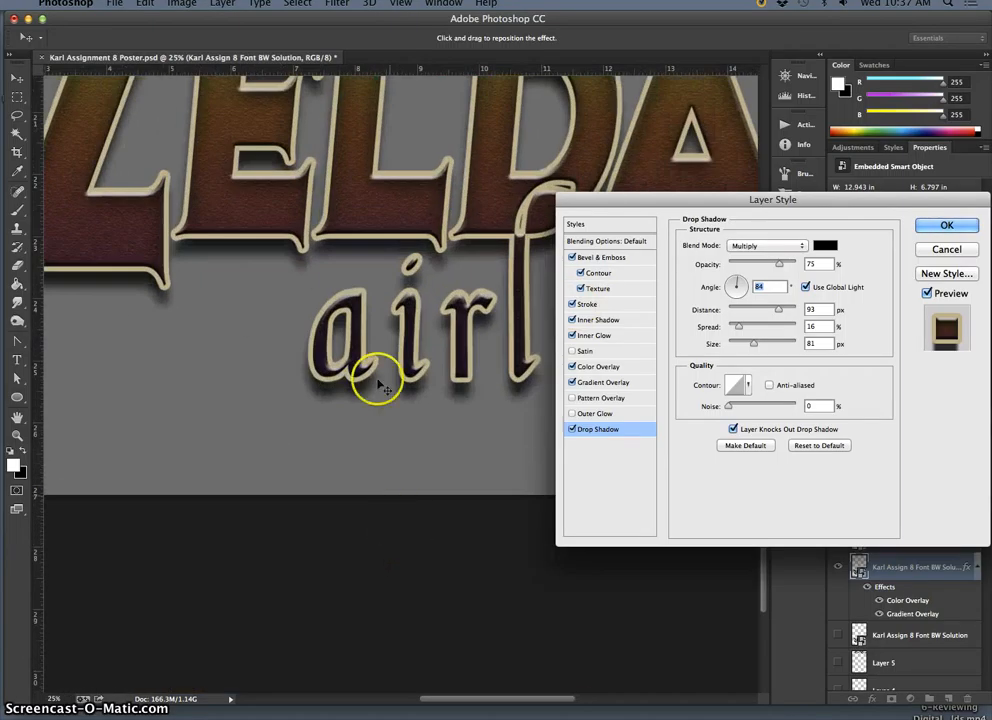
{"action": "key", "text": "super+plus"}
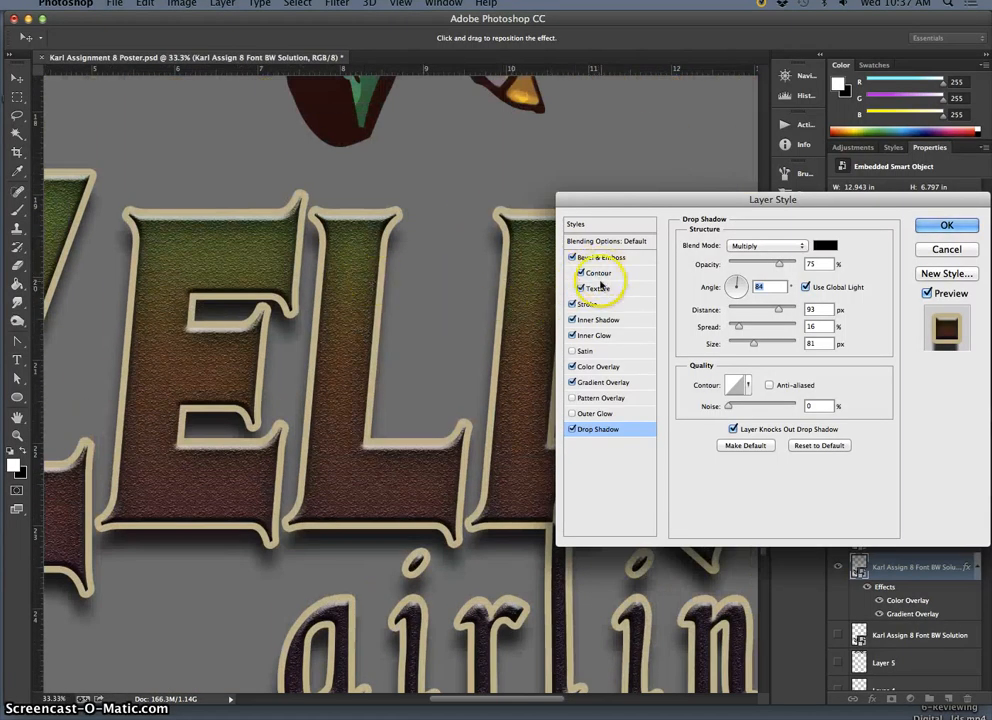
- Switch off the bevel's Contour, try inverting its Texture, and set the texture scale to 923%
{"action": "left_click", "coordinate": [601, 287]}
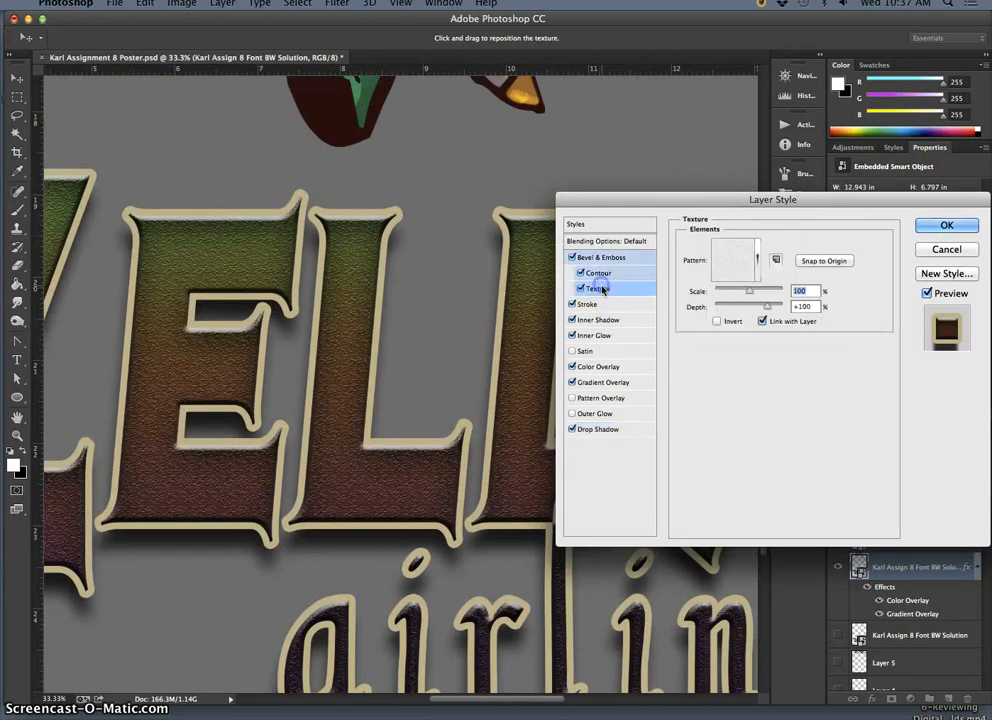
{"action": "left_click", "coordinate": [629, 291]}
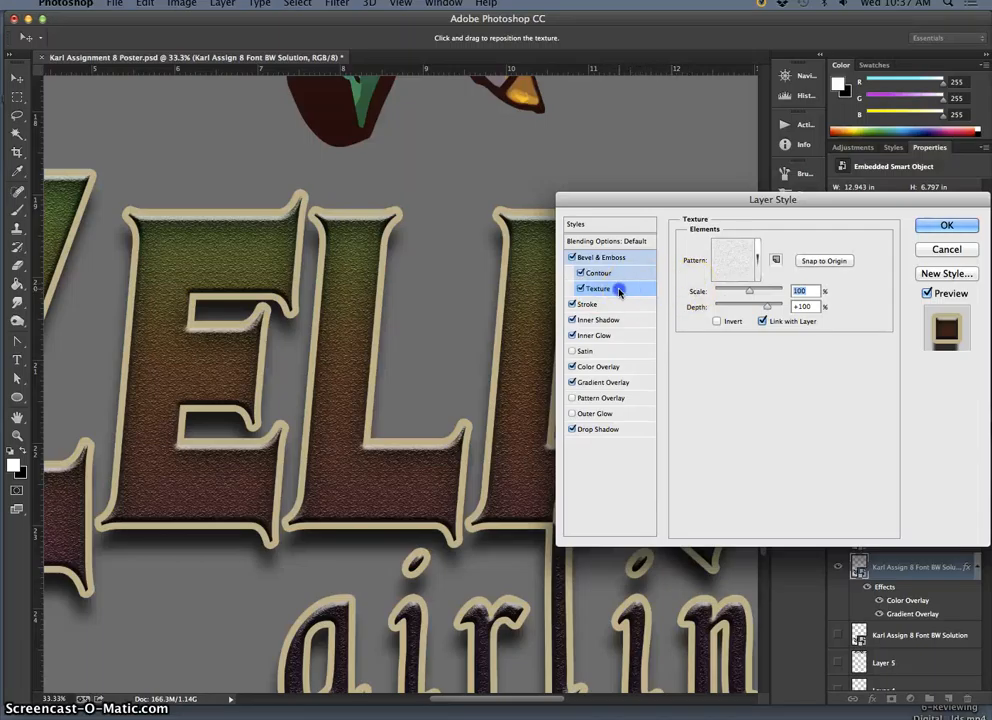
{"action": "left_click", "coordinate": [580, 272]}
{"action": "left_click", "coordinate": [630, 291]}
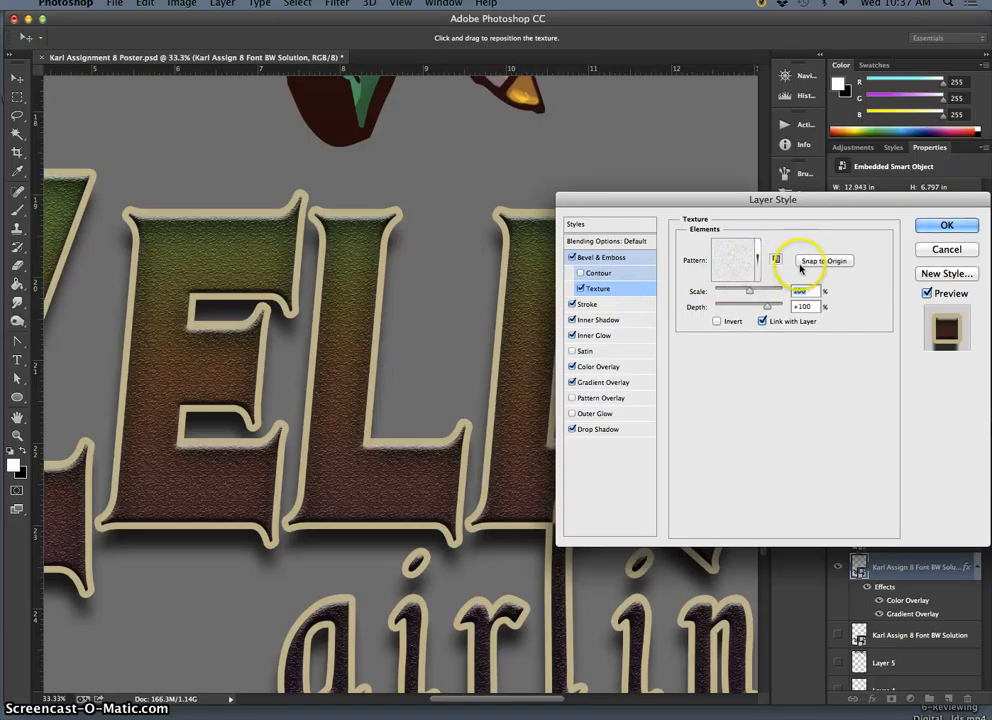
{"action": "left_click", "coordinate": [717, 321]}
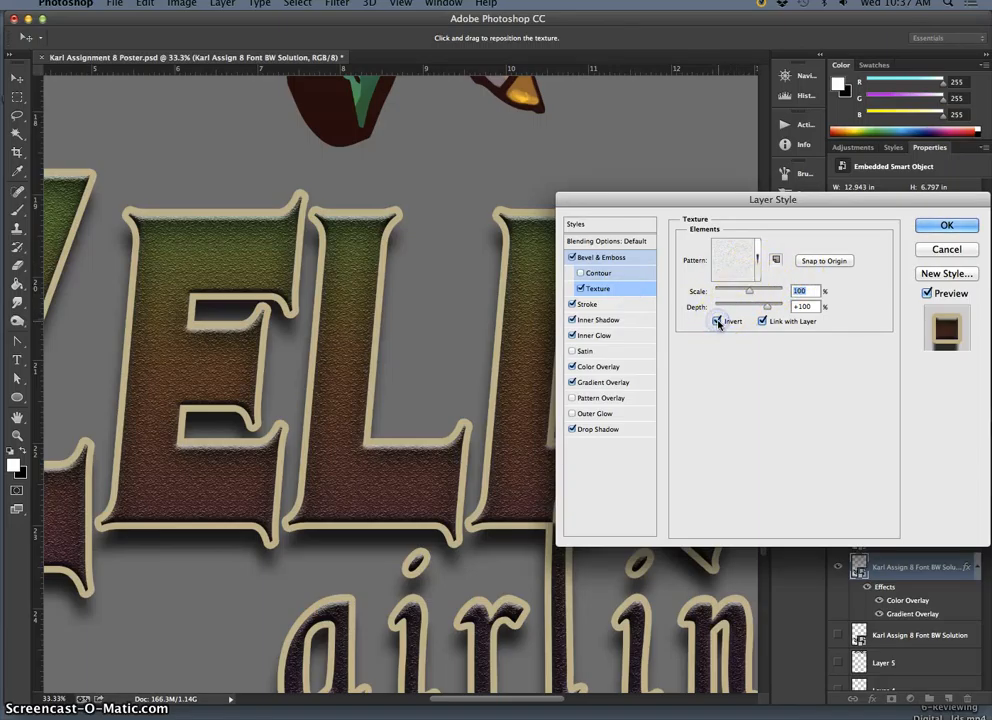
{"action": "left_click_drag", "start_coordinate": [749, 291], "coordinate": [778, 292]}
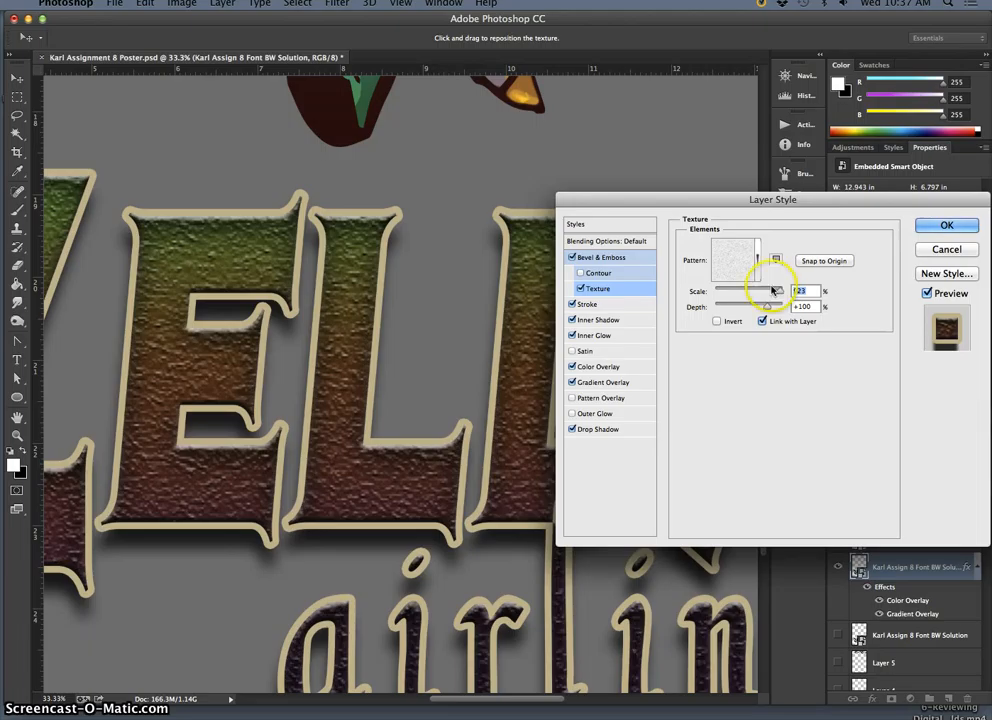
- Try other texture patterns on the title's bevel and return to Gray Granite
{"action": "left_click", "coordinate": [759, 261]}
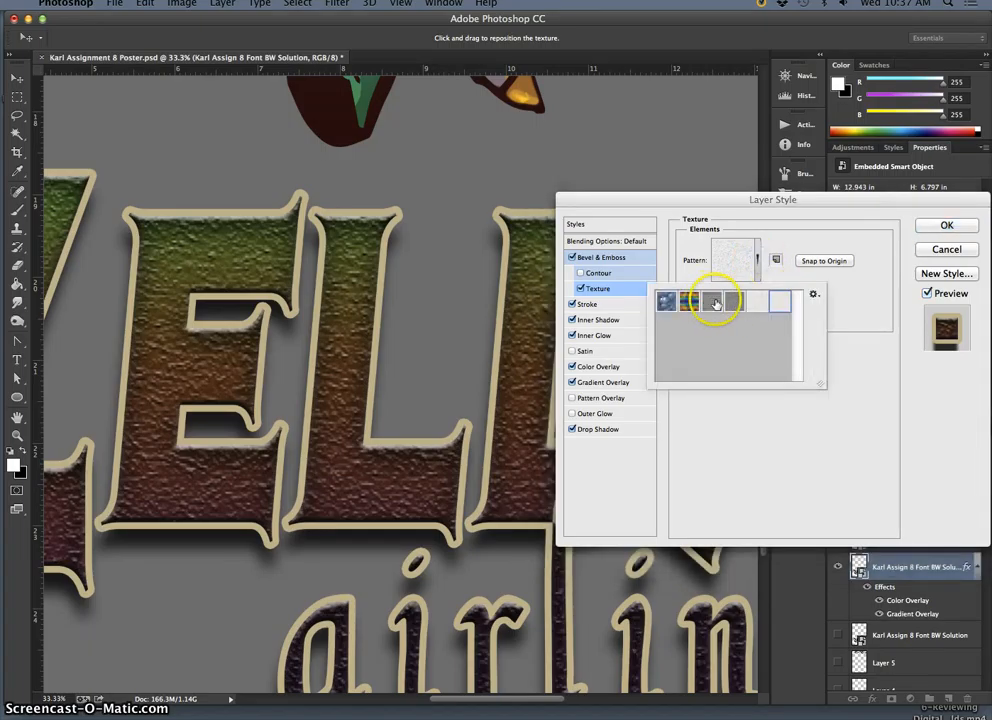
{"action": "left_click", "coordinate": [715, 302]}
{"action": "left_click", "coordinate": [753, 301]}
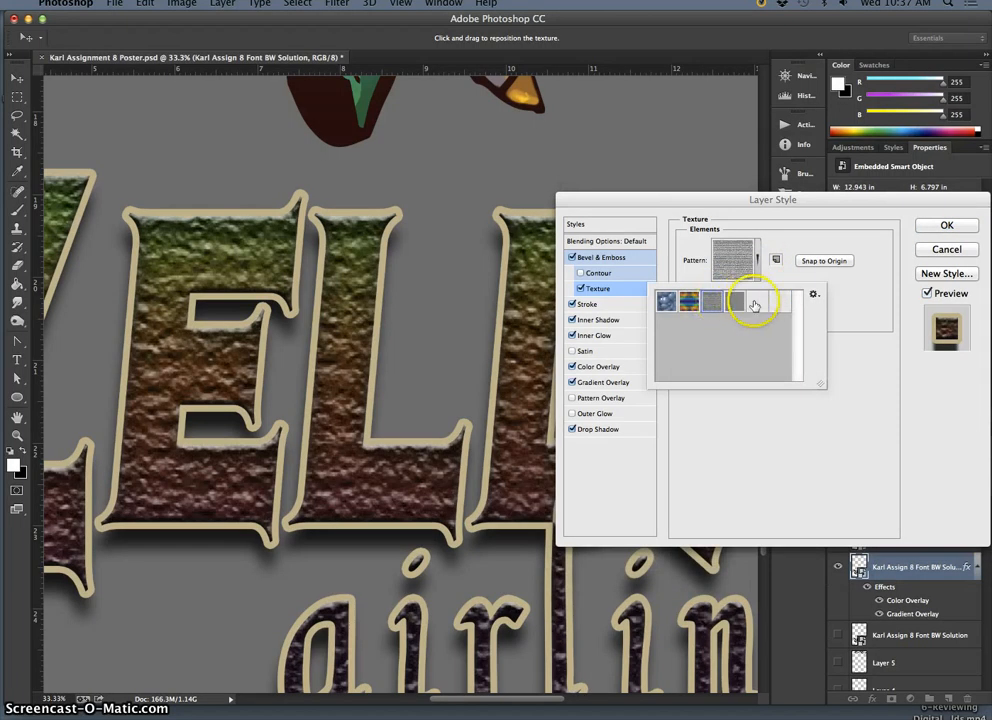
{"action": "left_click", "coordinate": [773, 304]}
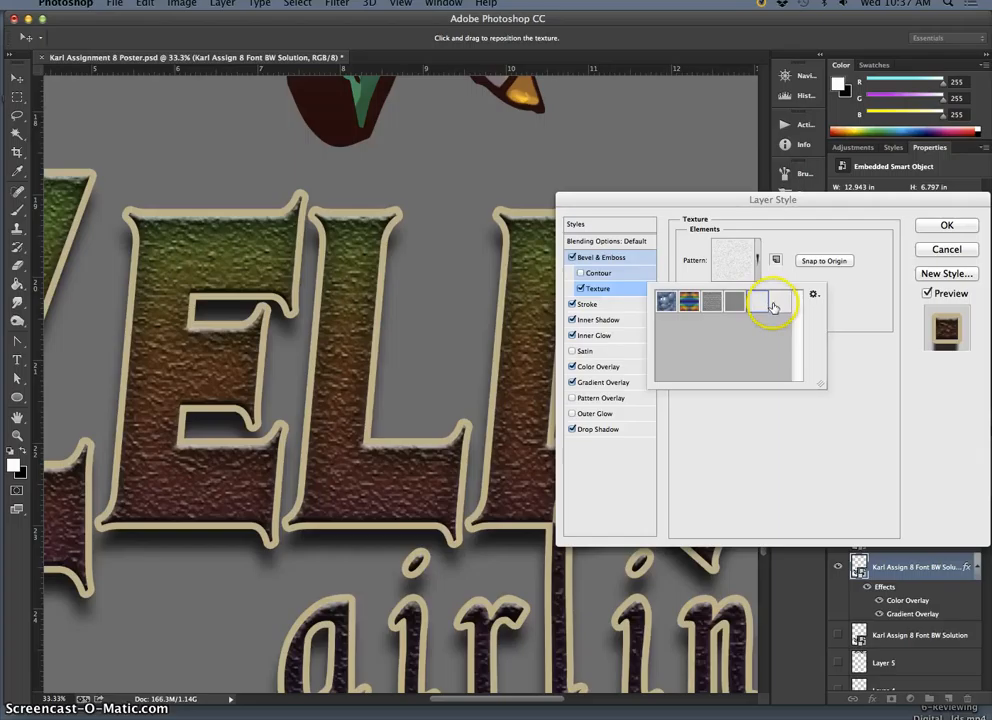
{"action": "left_click", "coordinate": [777, 305]}
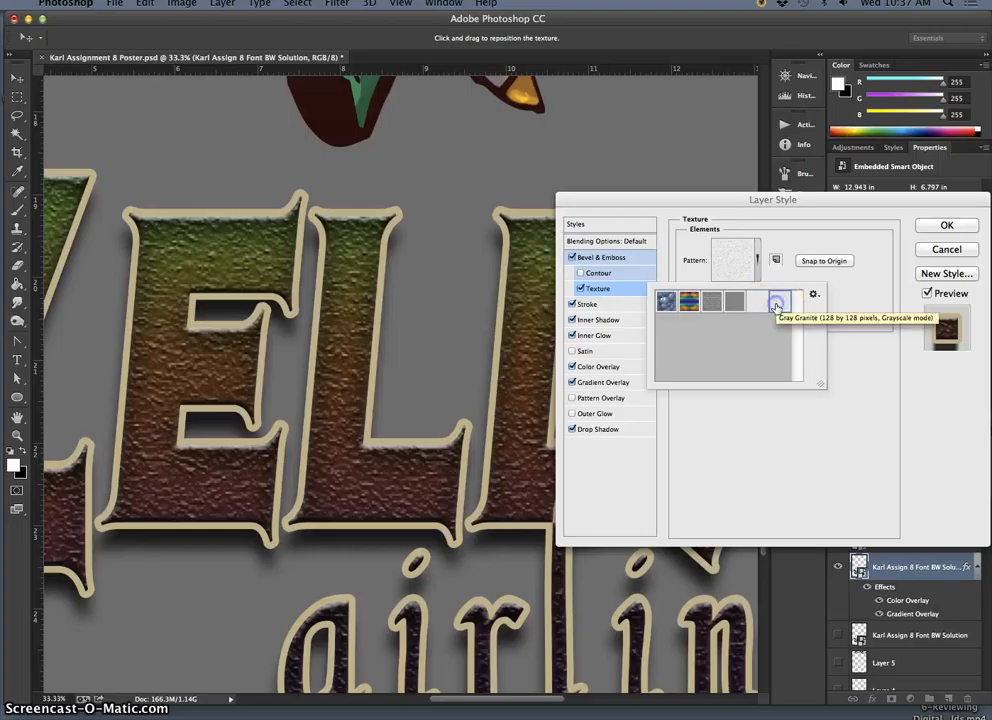
{"action": "left_click", "coordinate": [782, 276]}
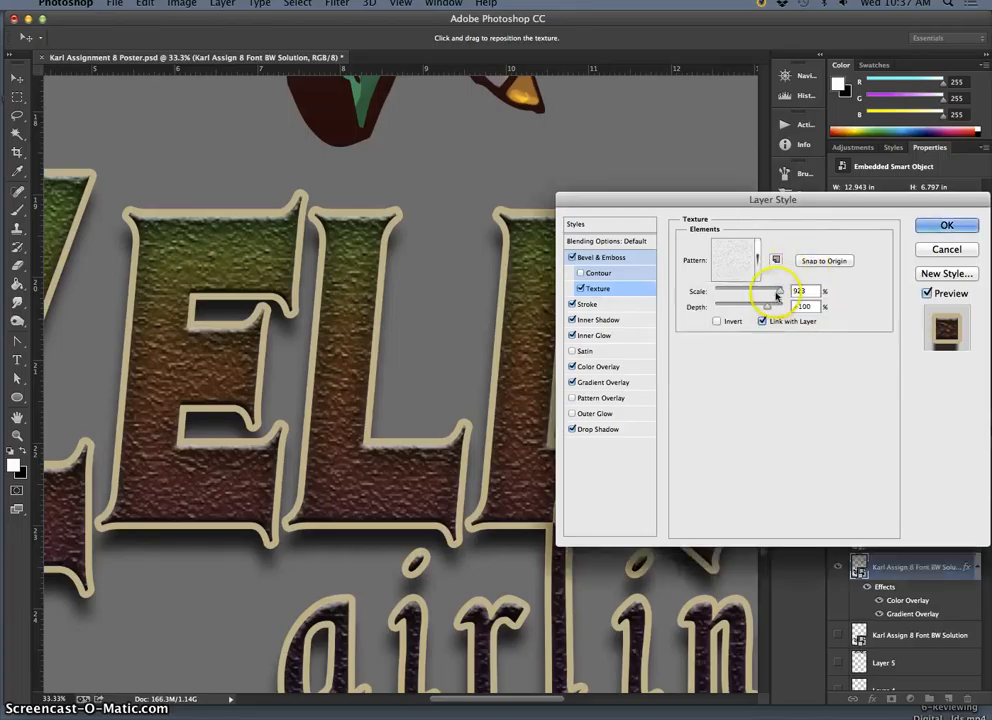
- Set the title bevel's texture scale to 323% and its depth to +47%
{"action": "left_click_drag", "start_coordinate": [776, 295], "coordinate": [749, 293]}
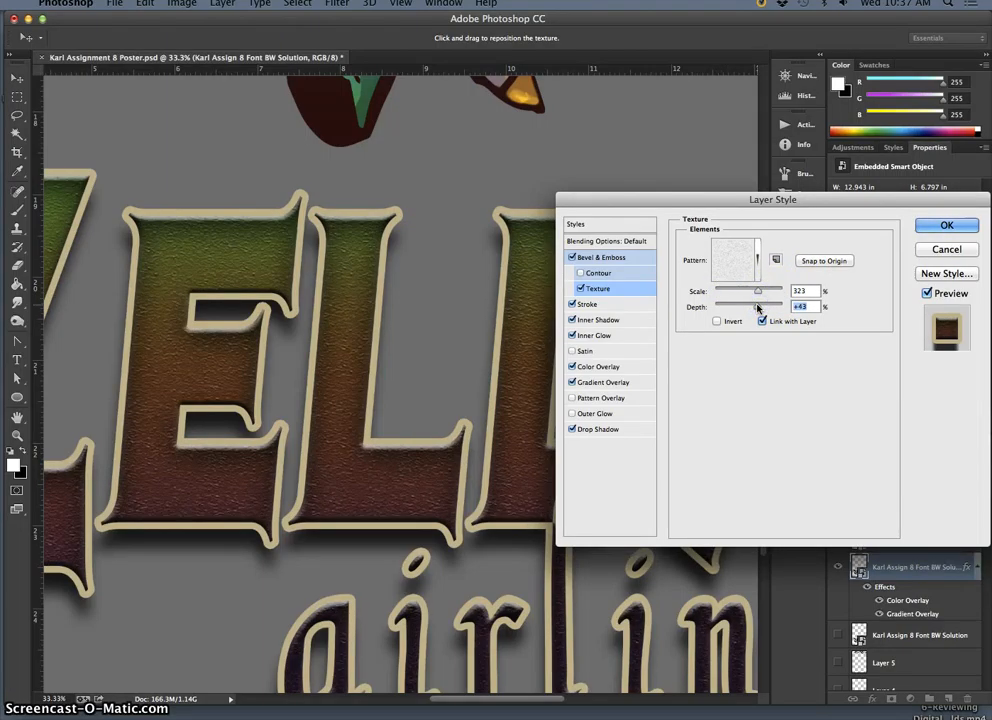
{"action": "left_click", "coordinate": [750, 307]}
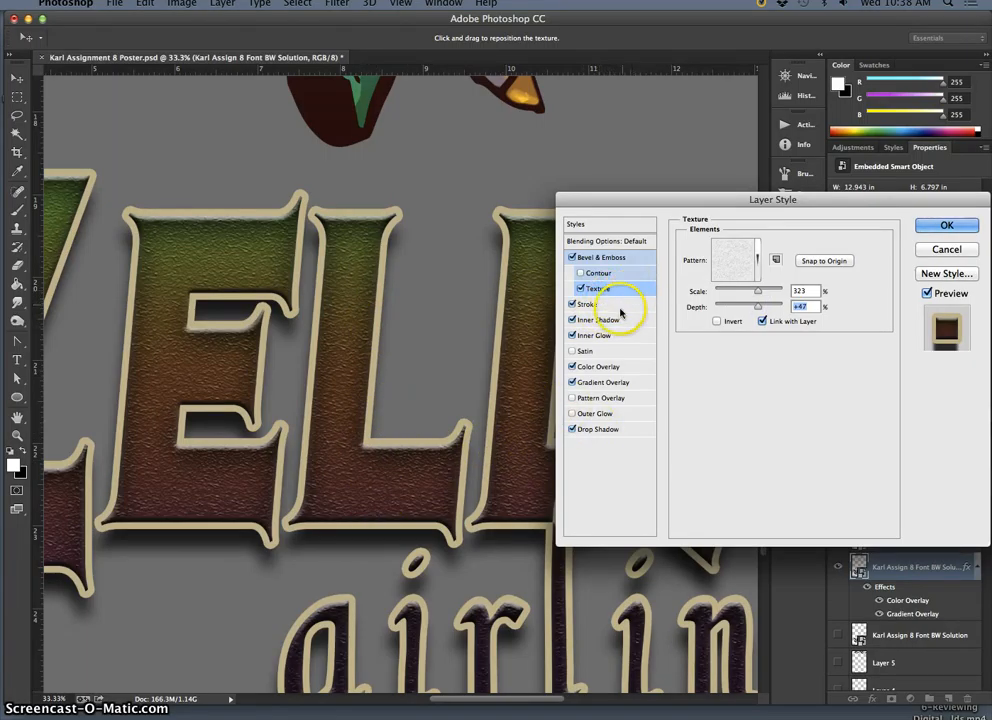
- Try a Satin effect on the title in Soft Light mode at 17% opacity, comparing the lettering with and without it
{"action": "left_click", "coordinate": [573, 352]}
{"action": "left_click", "coordinate": [573, 352]}
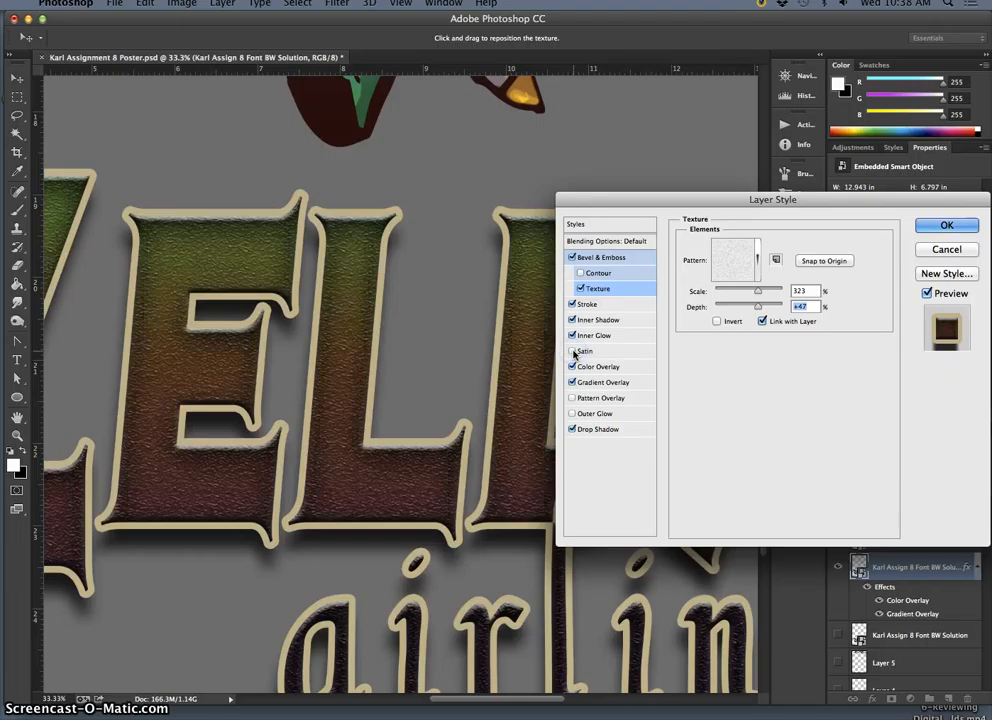
{"action": "left_click", "coordinate": [591, 353]}
{"action": "mouse_move", "coordinate": [761, 264]}
{"action": "left_mouse_down"}
{"action": "mouse_move", "coordinate": [781, 267]}
{"action": "mouse_move", "coordinate": [767, 267]}
{"action": "left_mouse_up"}
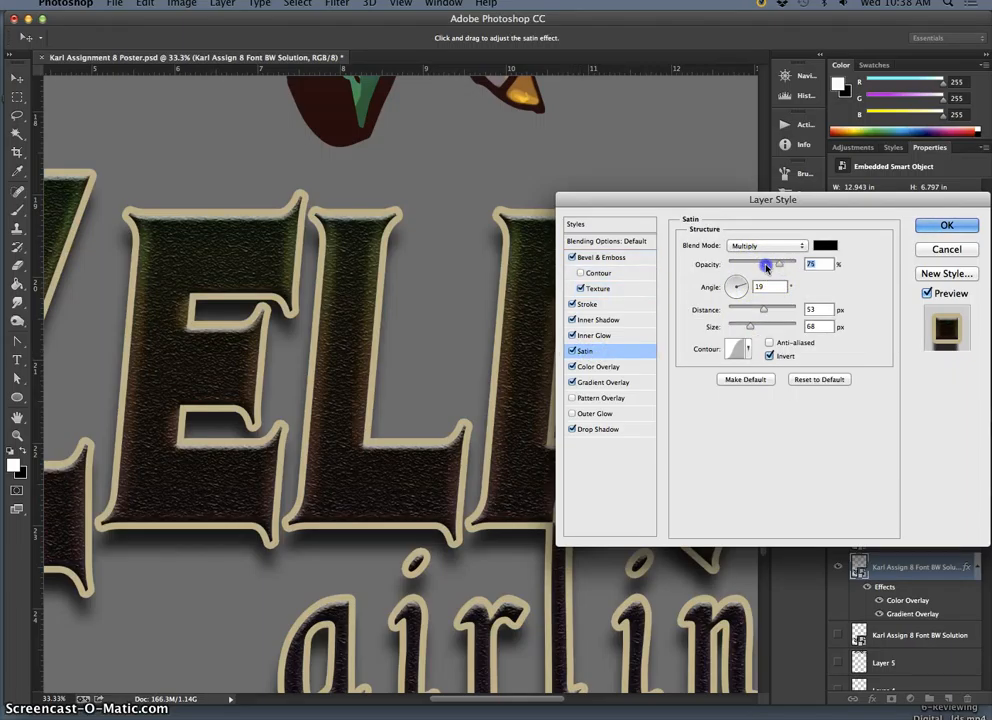
{"action": "left_click", "coordinate": [753, 247]}
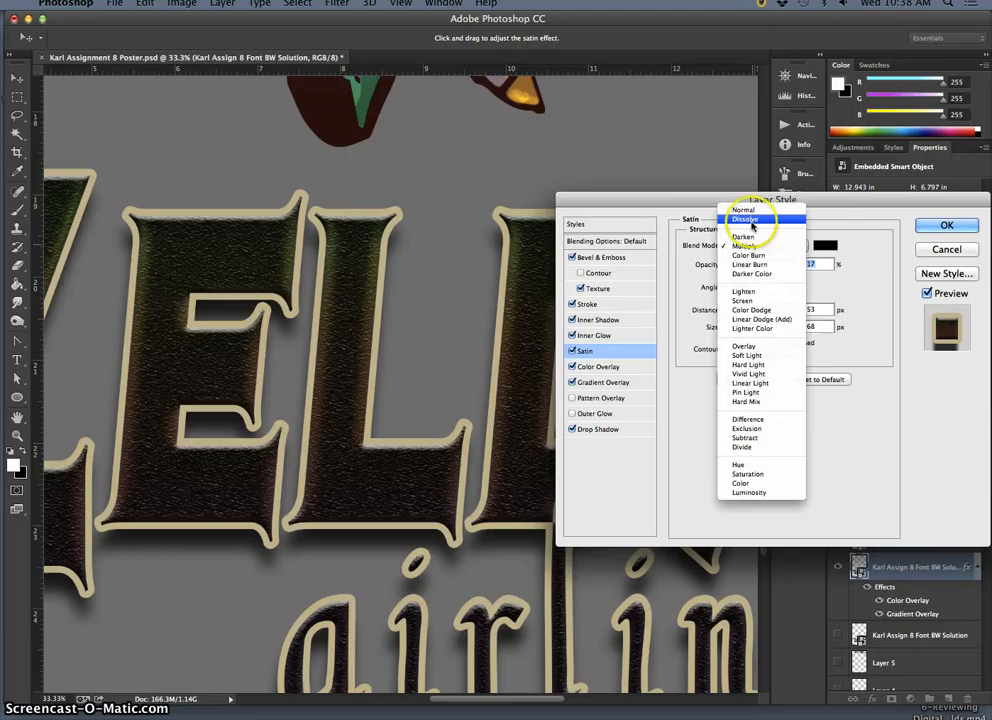
{"action": "left_click", "coordinate": [750, 355]}
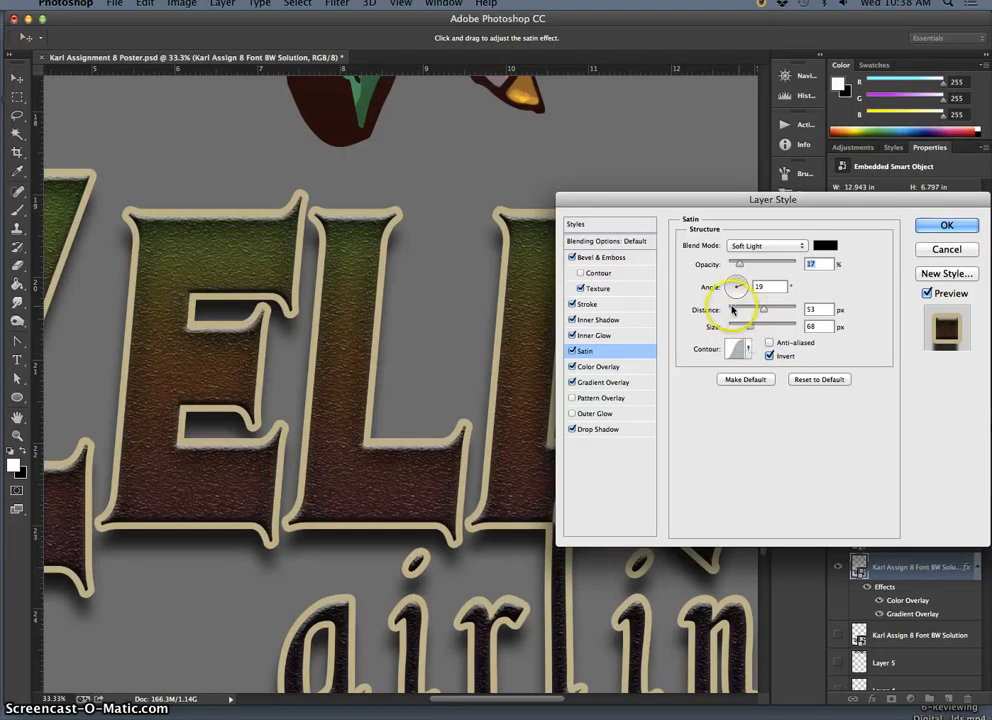
{"action": "left_click", "coordinate": [573, 351]}
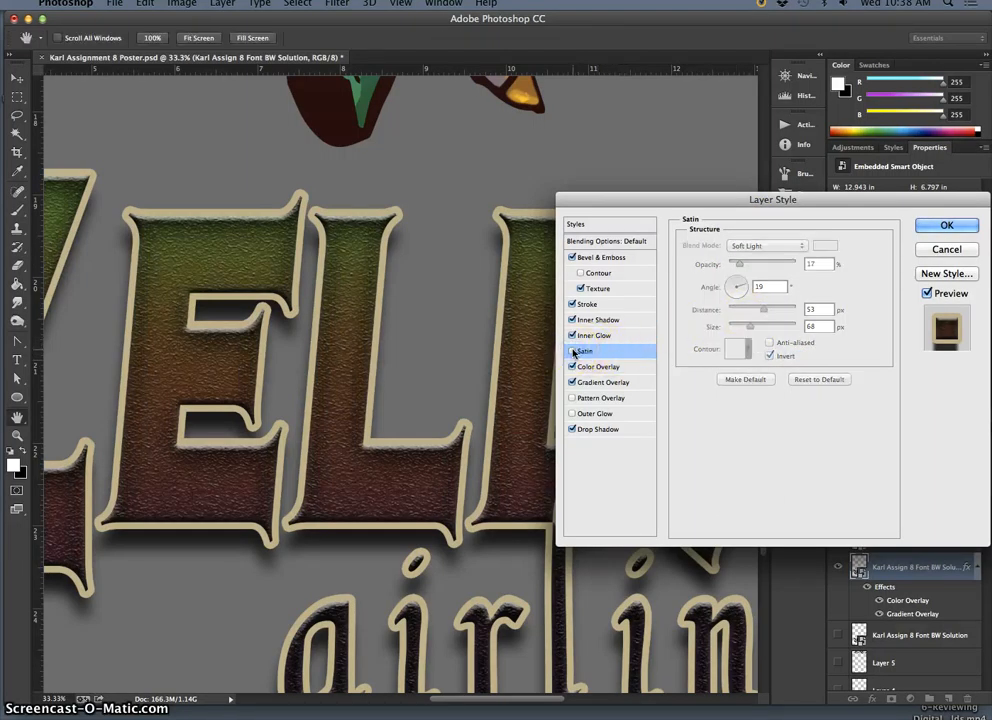
{"action": "left_click", "coordinate": [573, 351]}
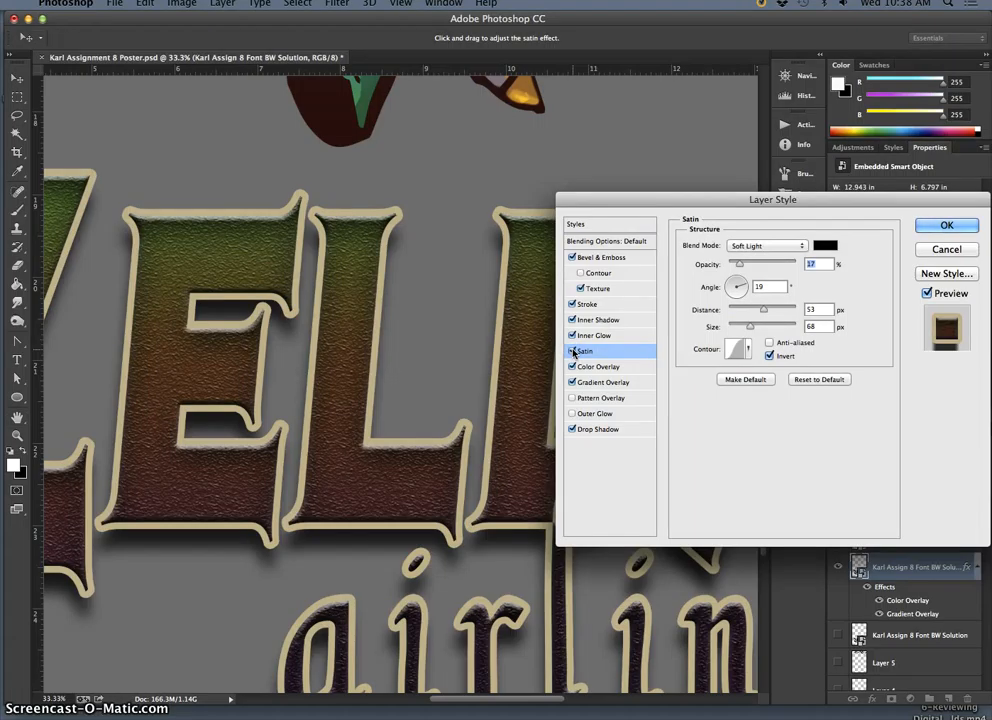
{"action": "left_click", "coordinate": [582, 352]}
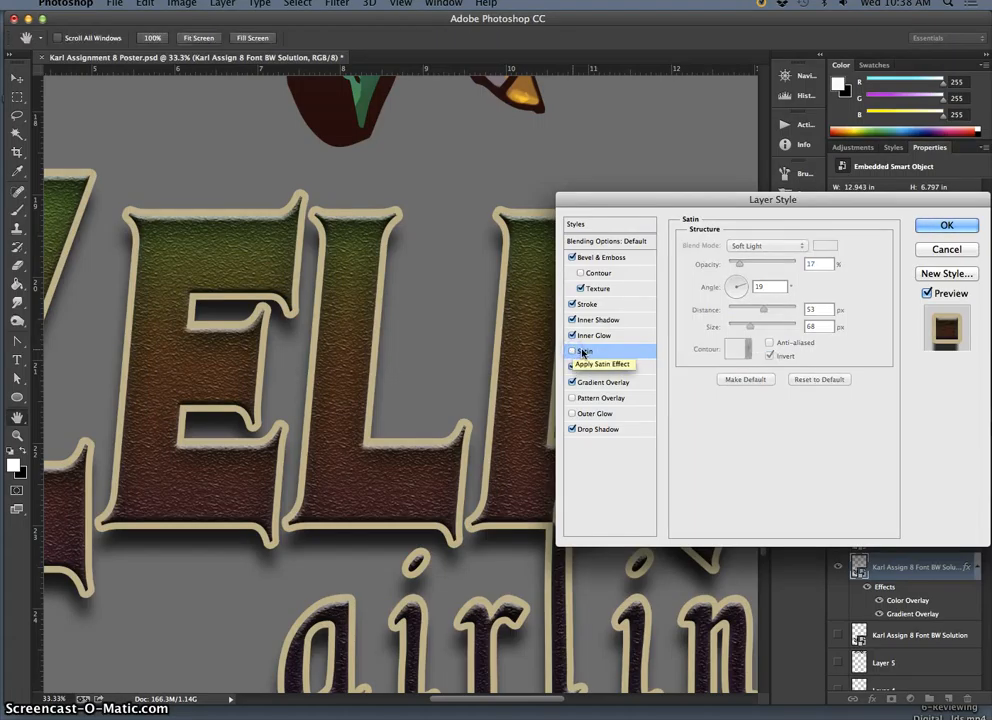
- Try the title's Satin effect in Screen mode at 60% opacity and switch the effect off
{"action": "left_click", "coordinate": [579, 352]}
{"action": "left_click", "coordinate": [752, 245]}
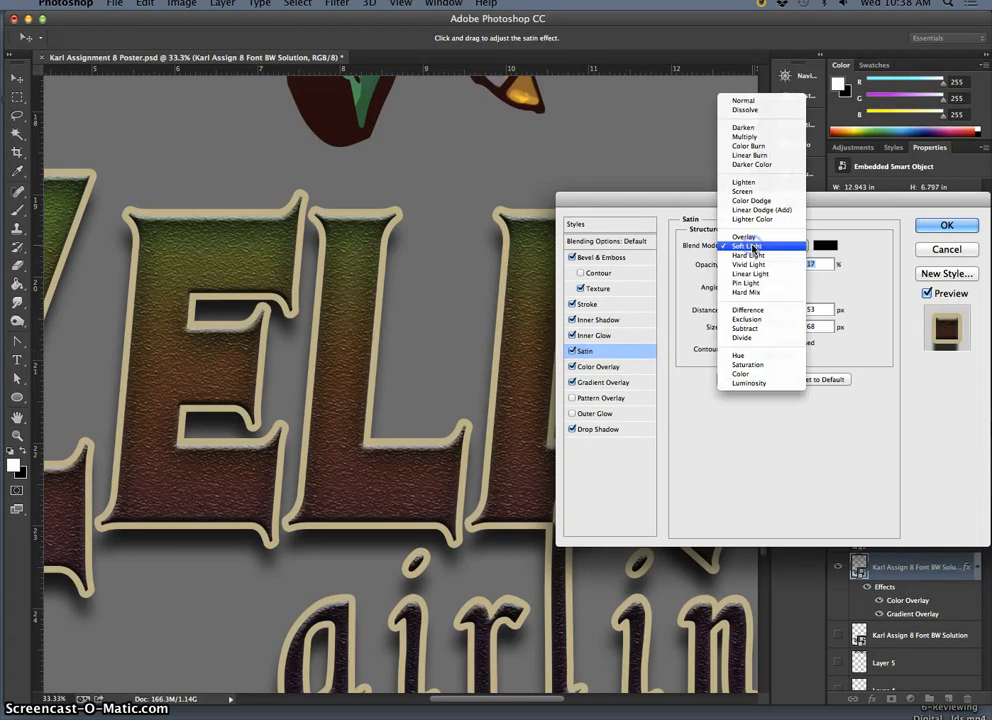
{"action": "left_click", "coordinate": [743, 191]}
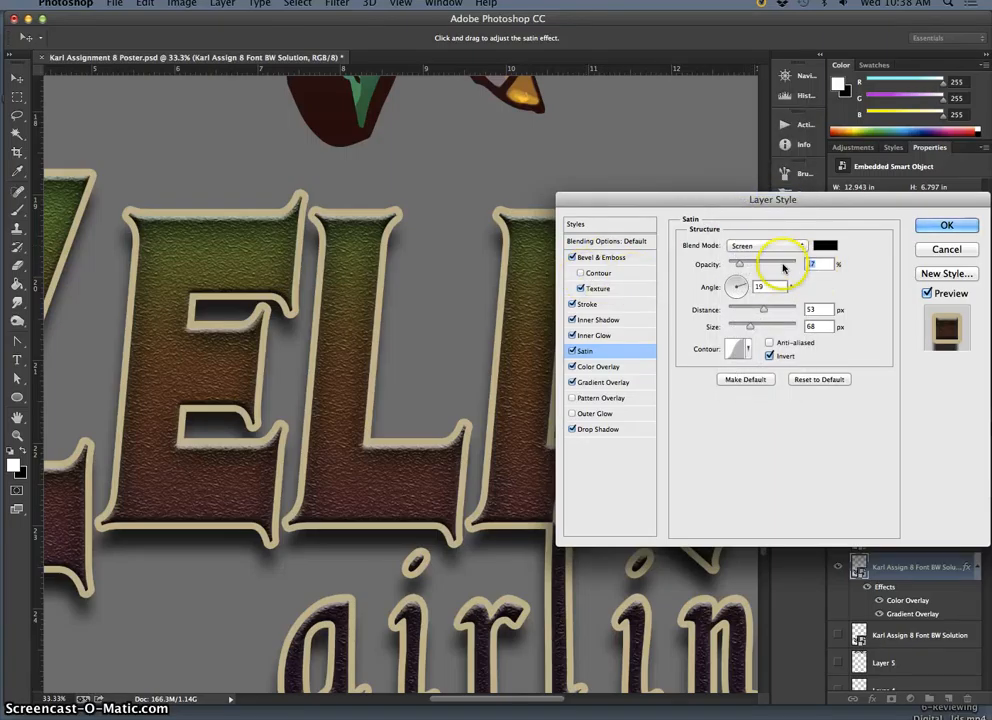
{"action": "left_click_drag", "start_coordinate": [739, 264], "coordinate": [741, 264]}
{"action": "left_click", "coordinate": [572, 351]}
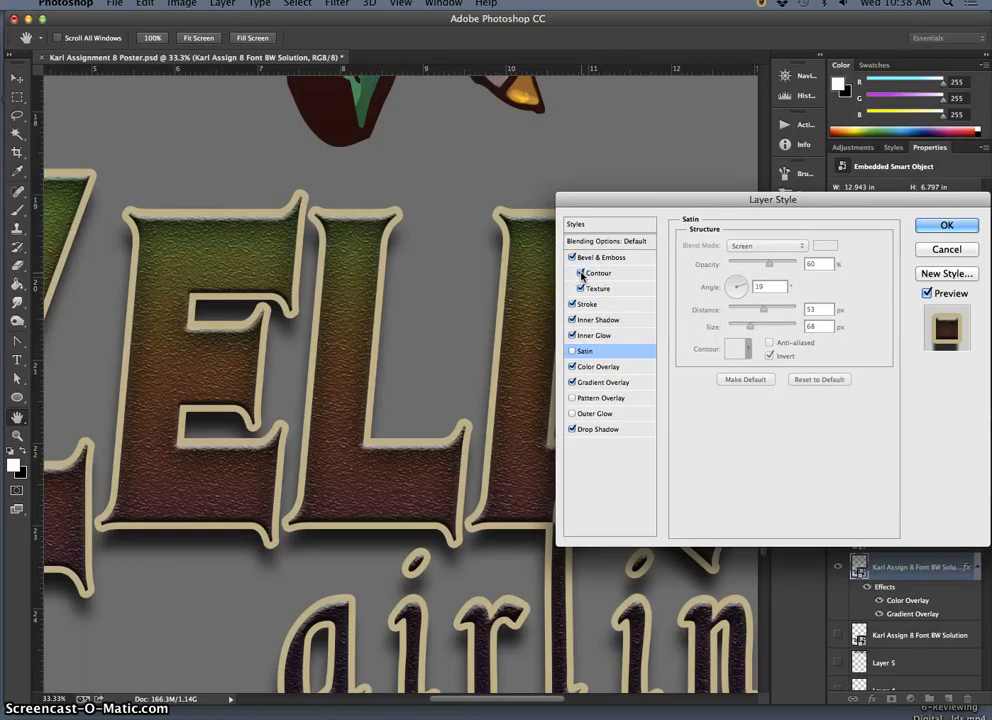
- Enable Contour on the title's bevel and compare the lettering with and without it
{"action": "left_click", "coordinate": [580, 273]}
{"action": "left_click", "coordinate": [599, 273]}
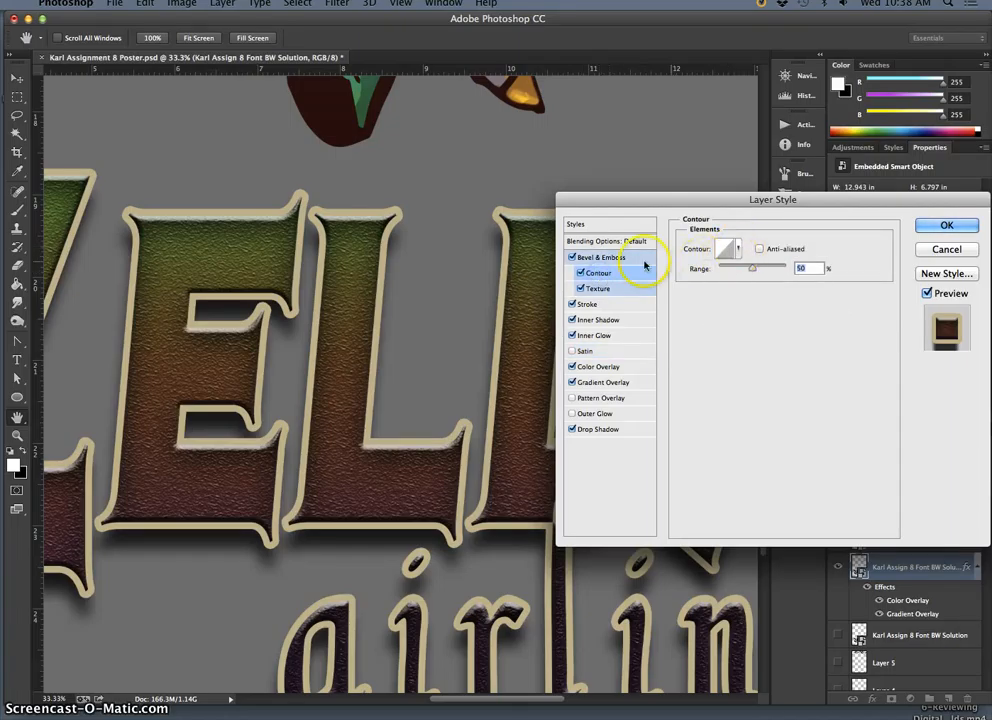
{"action": "left_click", "coordinate": [572, 258]}
{"action": "left_click", "coordinate": [580, 273]}
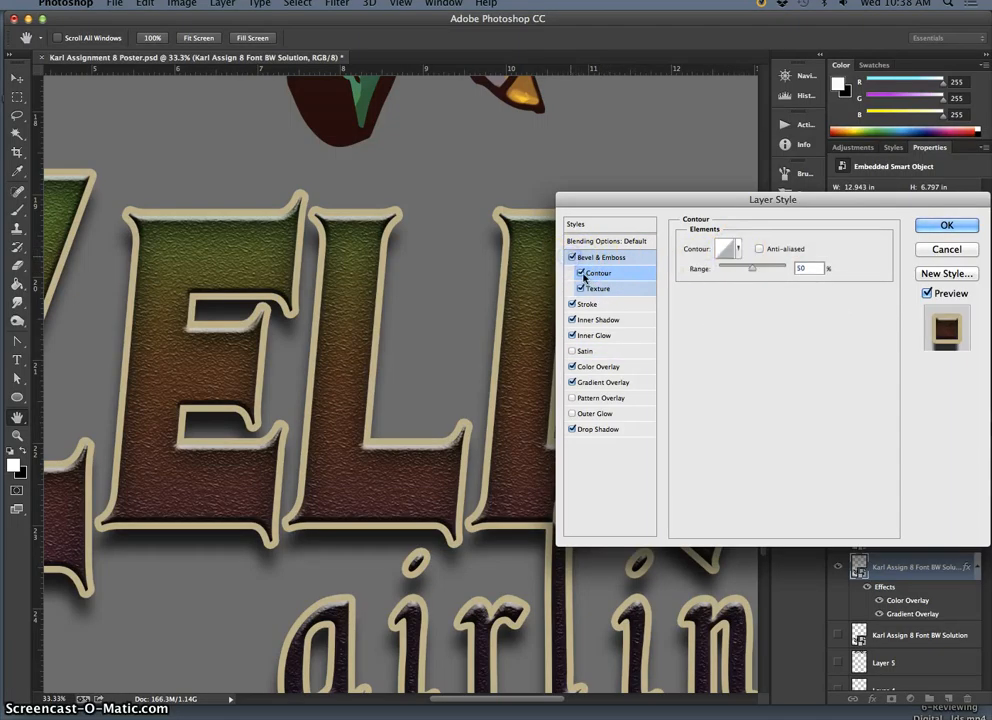
- Try Chisel Soft at 131 px on the title's bevel, and settle on Chisel Hard with 105% depth and 84 px size
{"action": "left_click", "coordinate": [591, 260]}
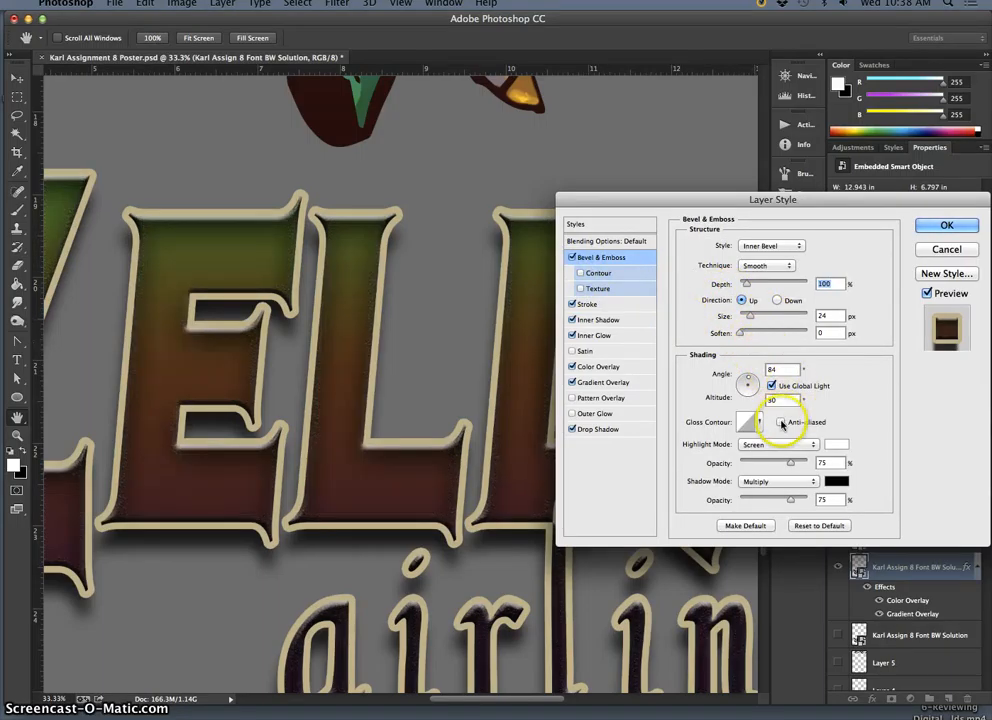
{"action": "left_click", "coordinate": [765, 266]}
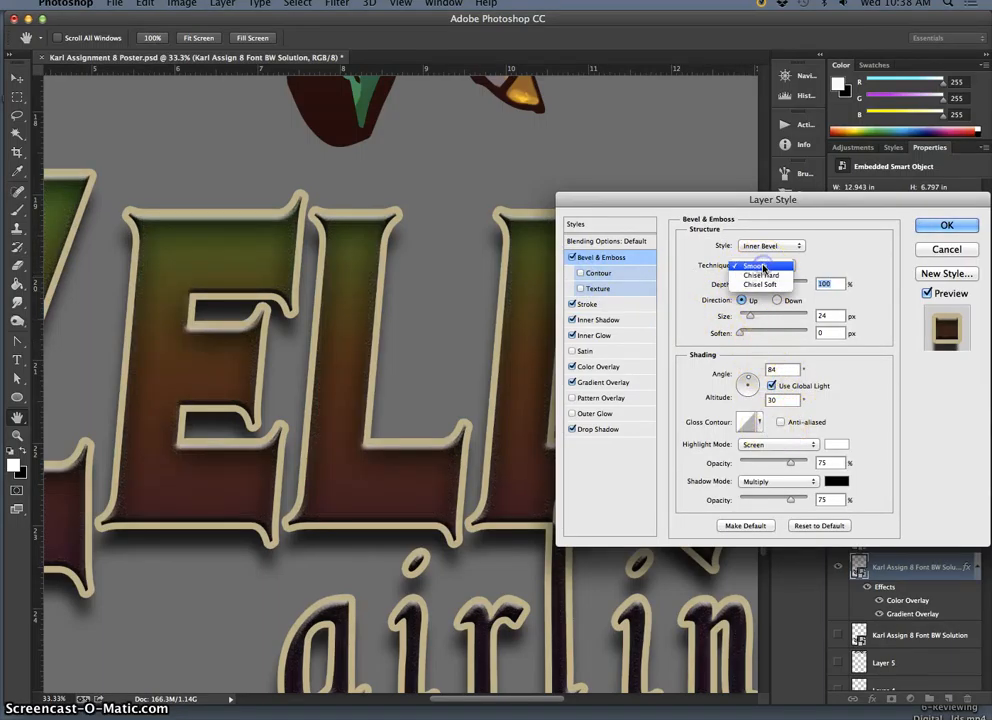
{"action": "left_click", "coordinate": [761, 285]}
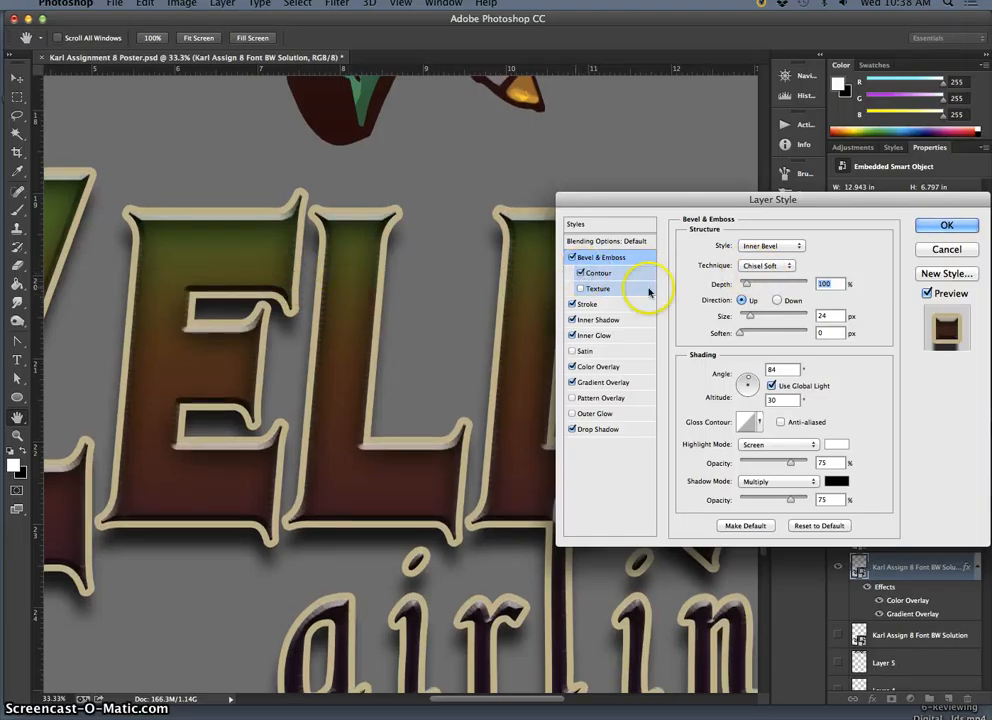
{"action": "left_click_drag", "start_coordinate": [751, 319], "coordinate": [778, 319]}
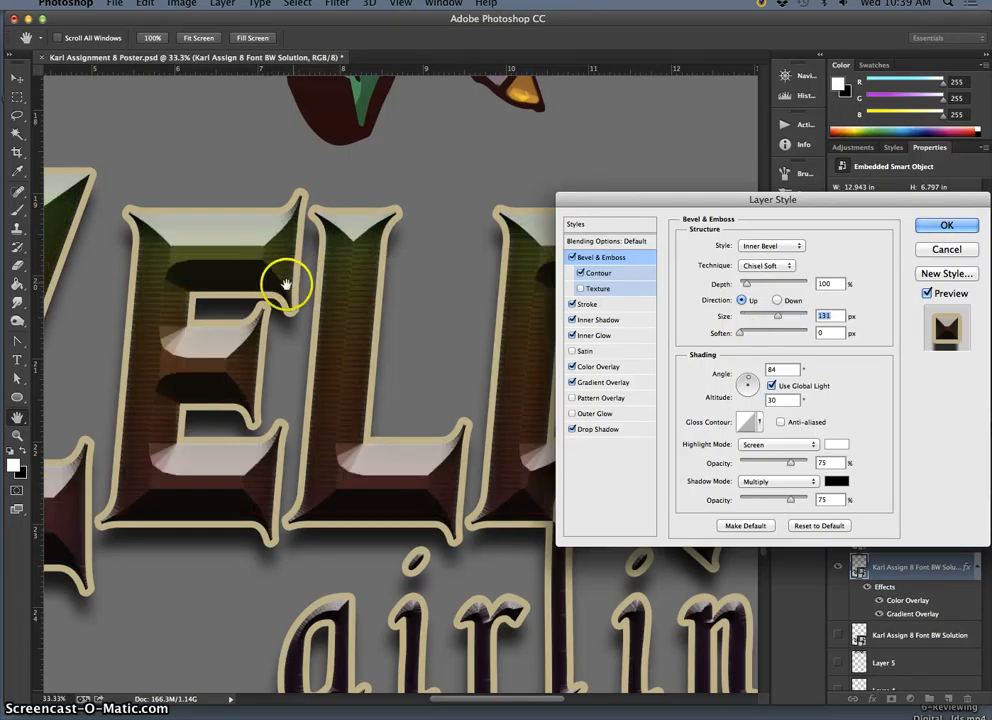
{"action": "scroll", "coordinate": [264, 290], "scroll_direction": "left", "scroll_amount": 10}
{"action": "scroll", "coordinate": [266, 288], "scroll_direction": "right", "scroll_amount": 12}
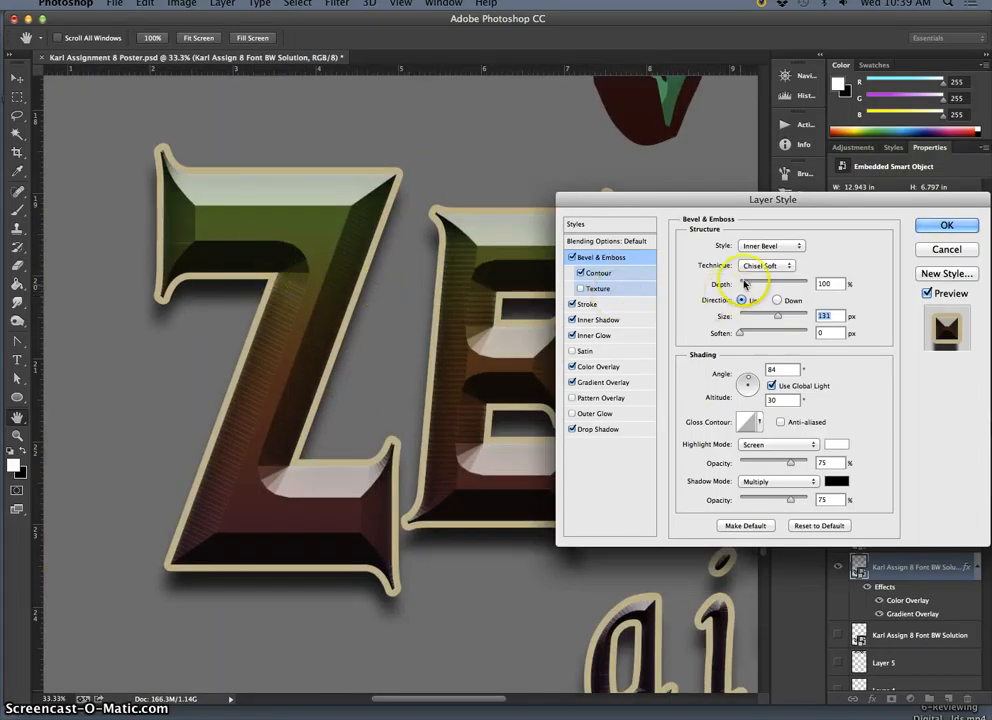
{"action": "left_click", "coordinate": [762, 266]}
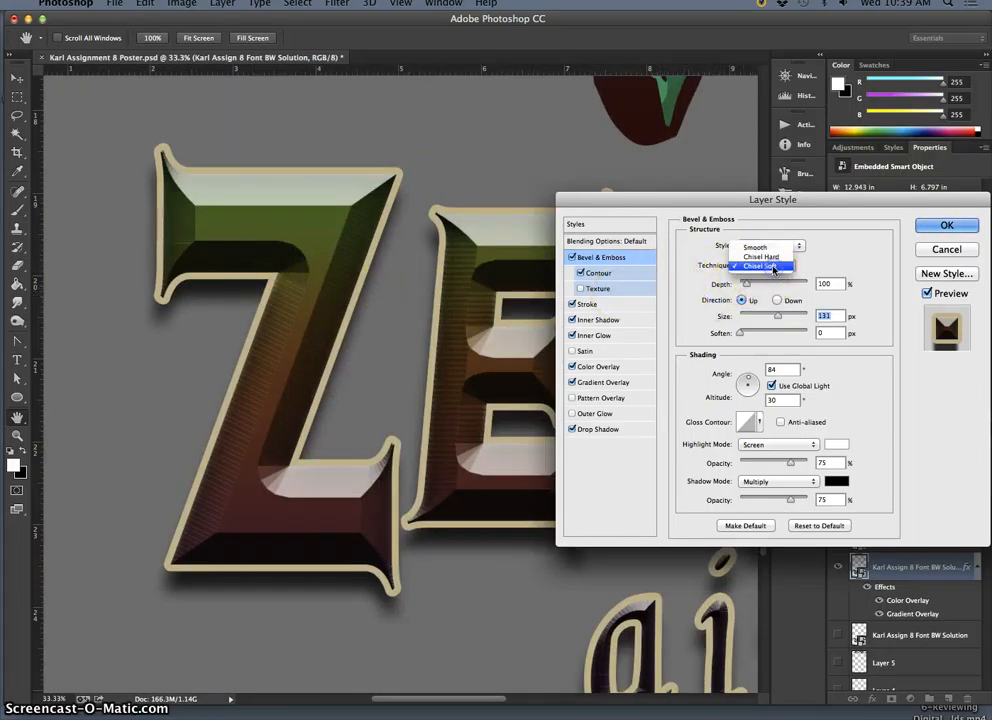
{"action": "left_click", "coordinate": [772, 259]}
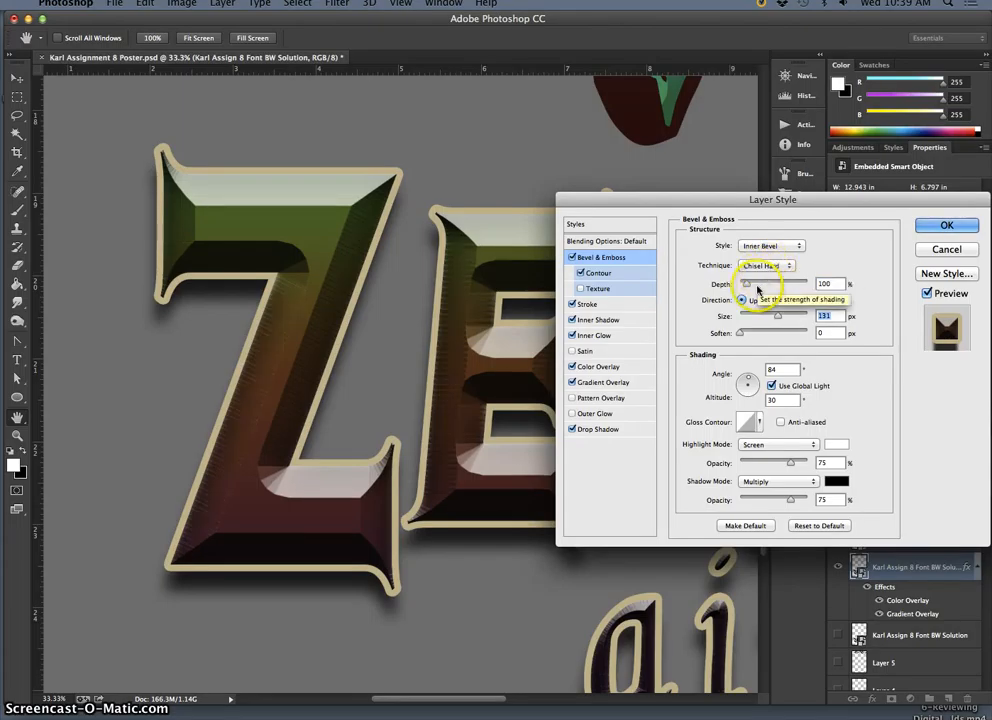
{"action": "left_click_drag", "start_coordinate": [755, 287], "coordinate": [766, 318]}
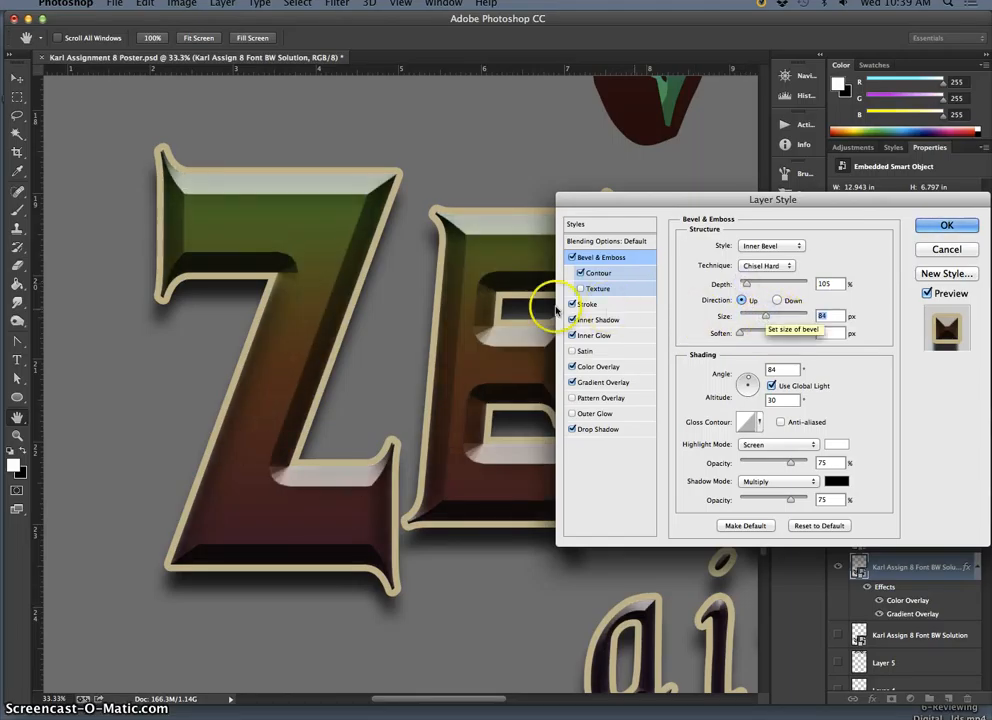
- Inspect the chiseled lettering across the whole title and compare it with Bevel & Emboss off and on
{"action": "scroll", "coordinate": [508, 300], "scroll_direction": "right", "scroll_amount": 8}
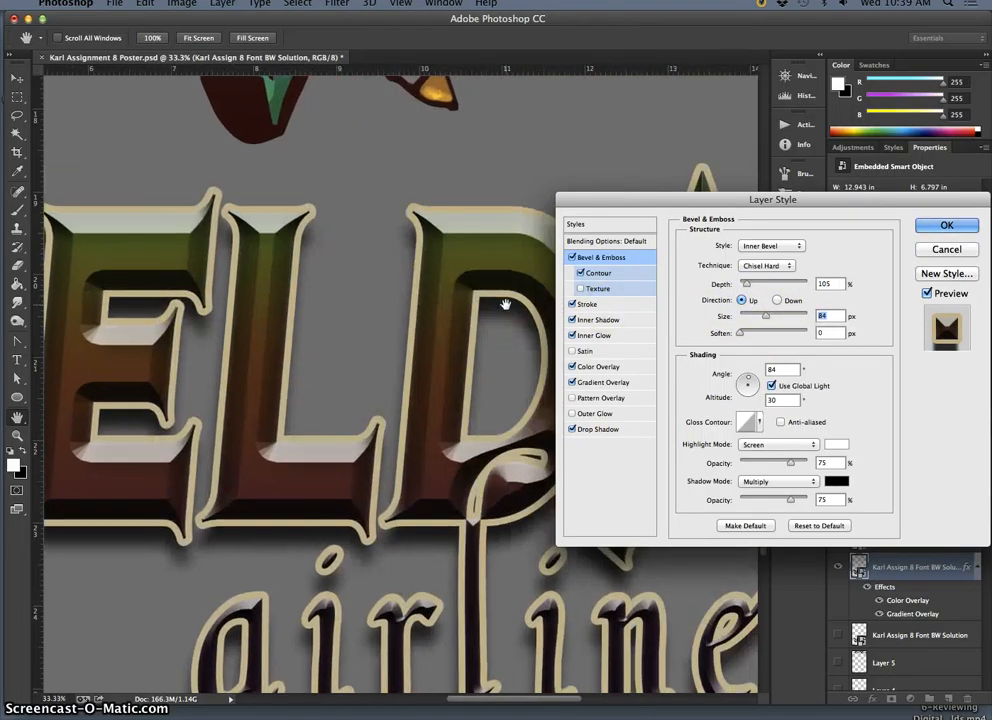
{"action": "scroll", "coordinate": [507, 304], "scroll_direction": "right", "scroll_amount": 10}
{"action": "scroll", "coordinate": [507, 303], "scroll_direction": "right", "scroll_amount": 6}
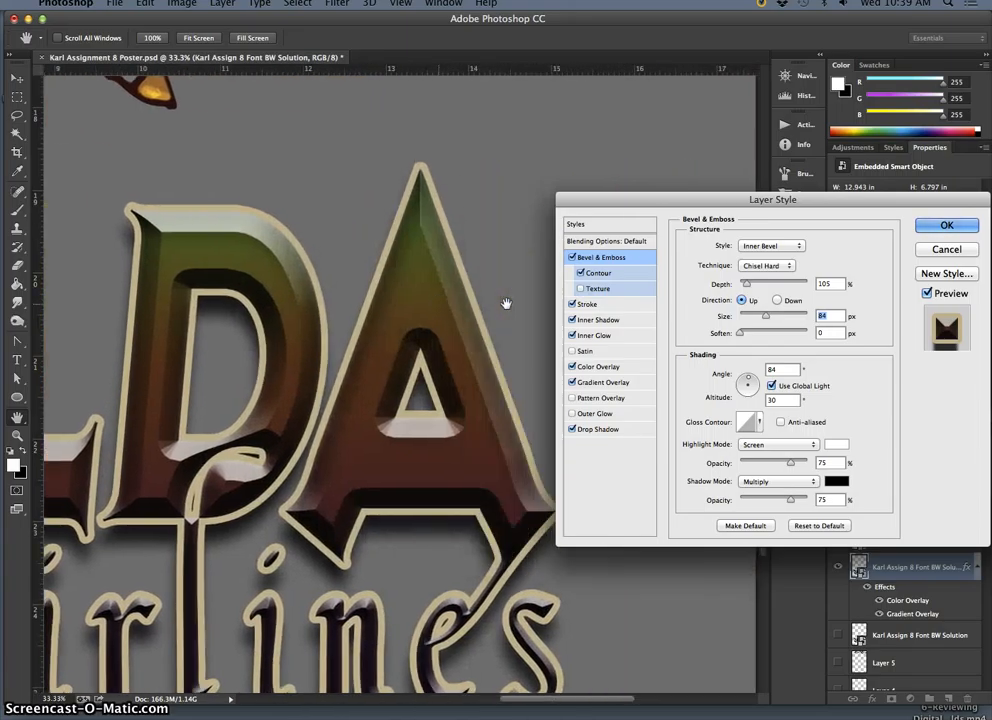
{"action": "scroll", "coordinate": [474, 303], "scroll_direction": "down", "scroll_amount": 6}
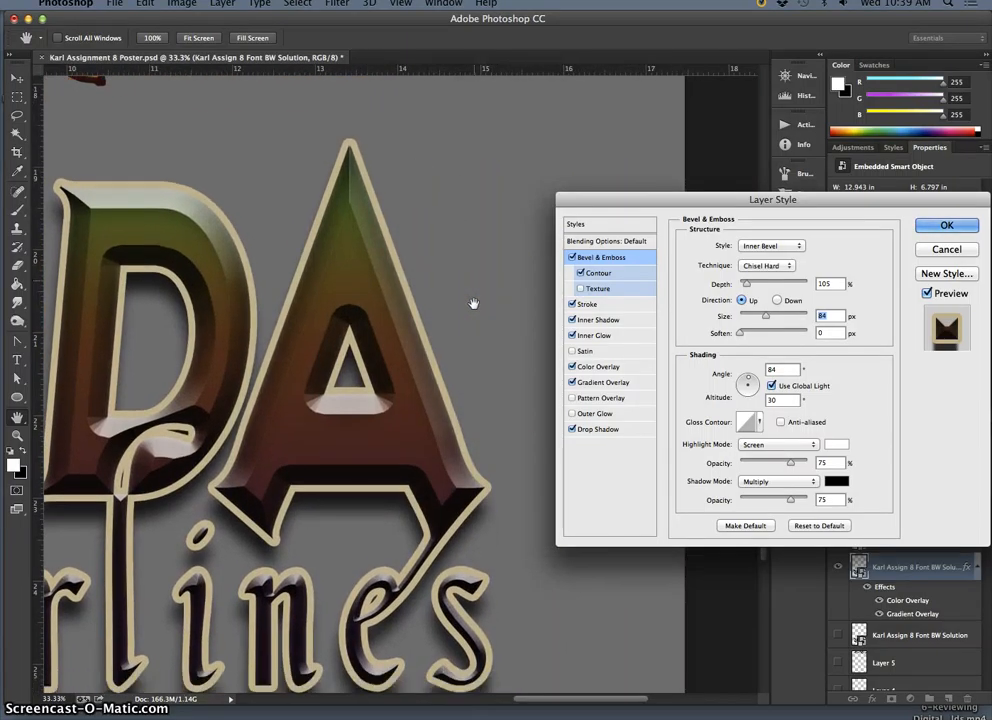
{"action": "scroll", "coordinate": [474, 303], "scroll_direction": "left", "scroll_amount": 4}
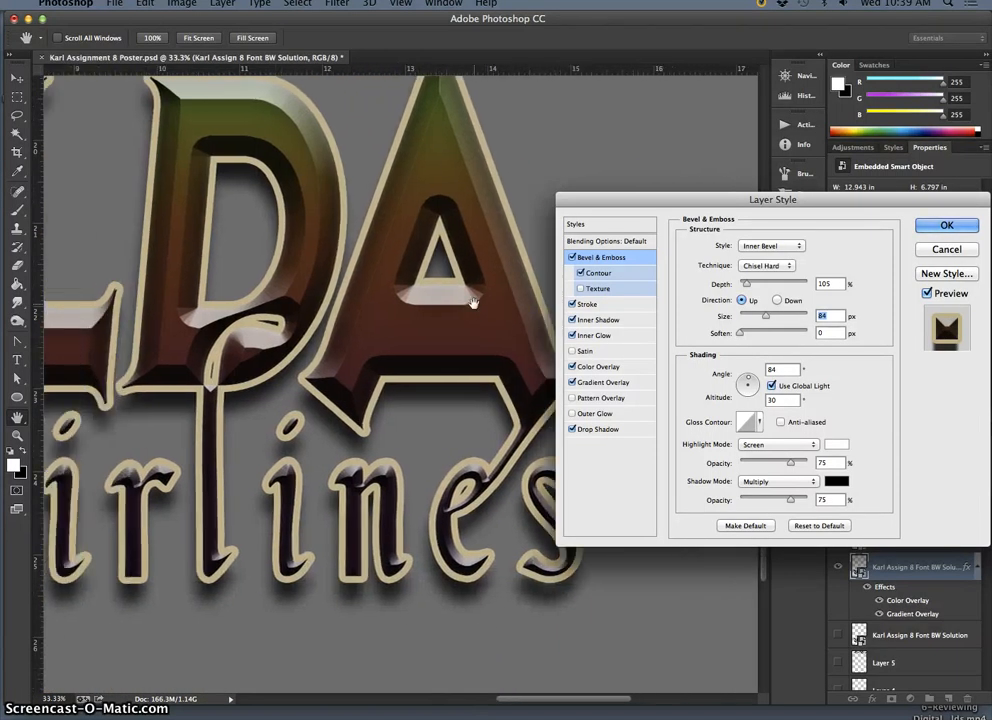
{"action": "scroll", "coordinate": [474, 303], "scroll_direction": "down", "scroll_amount": 3}
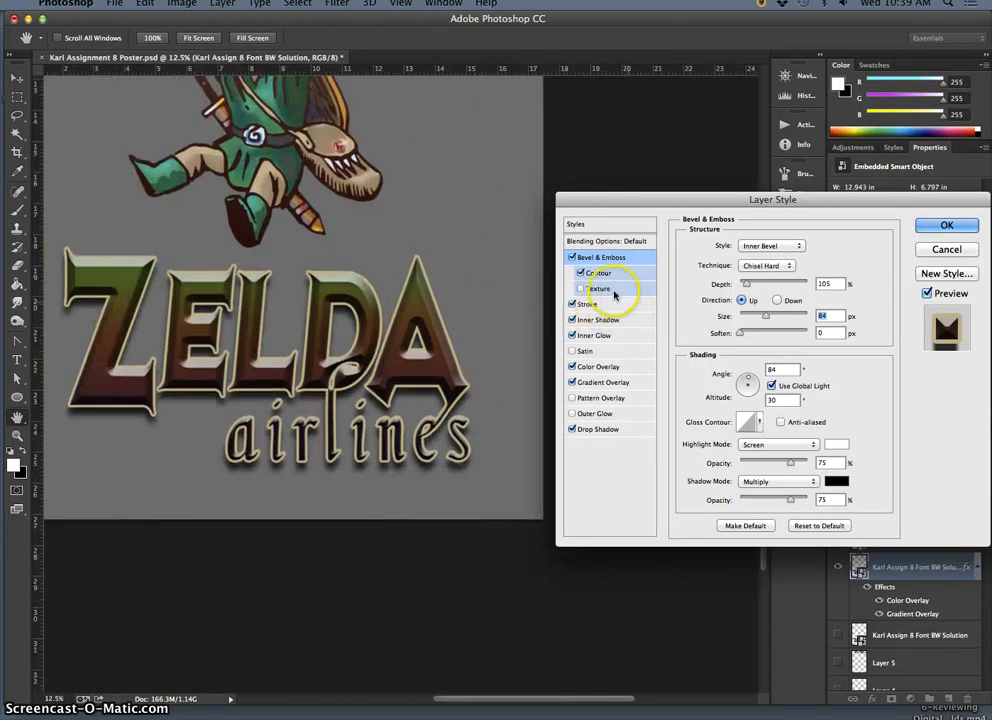
{"action": "left_click", "coordinate": [573, 258]}
{"action": "left_click", "coordinate": [573, 258]}
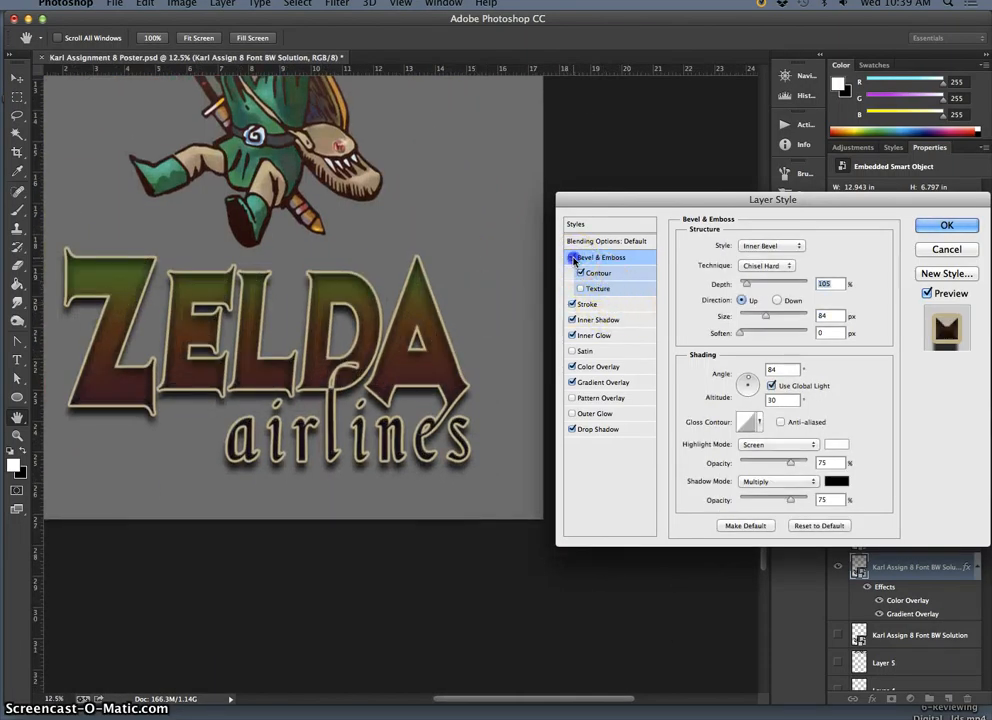
- Re-enable the bevel's Texture and reduce the title's stroke size to 16 px
{"action": "left_click", "coordinate": [580, 289]}
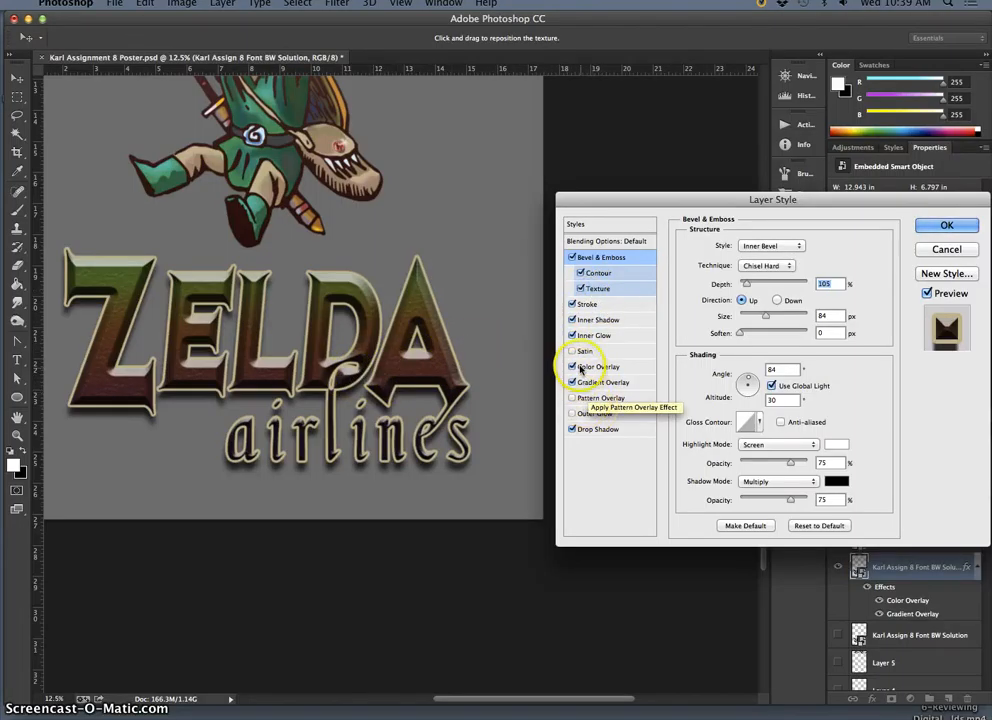
{"action": "left_click", "coordinate": [572, 305]}
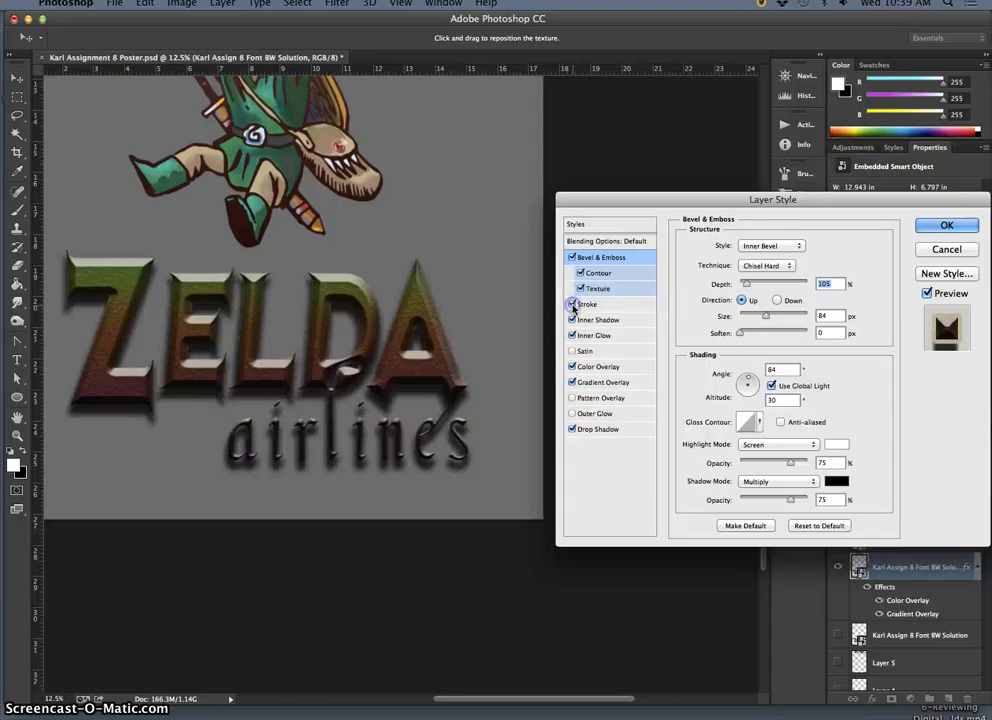
{"action": "left_click", "coordinate": [572, 305]}
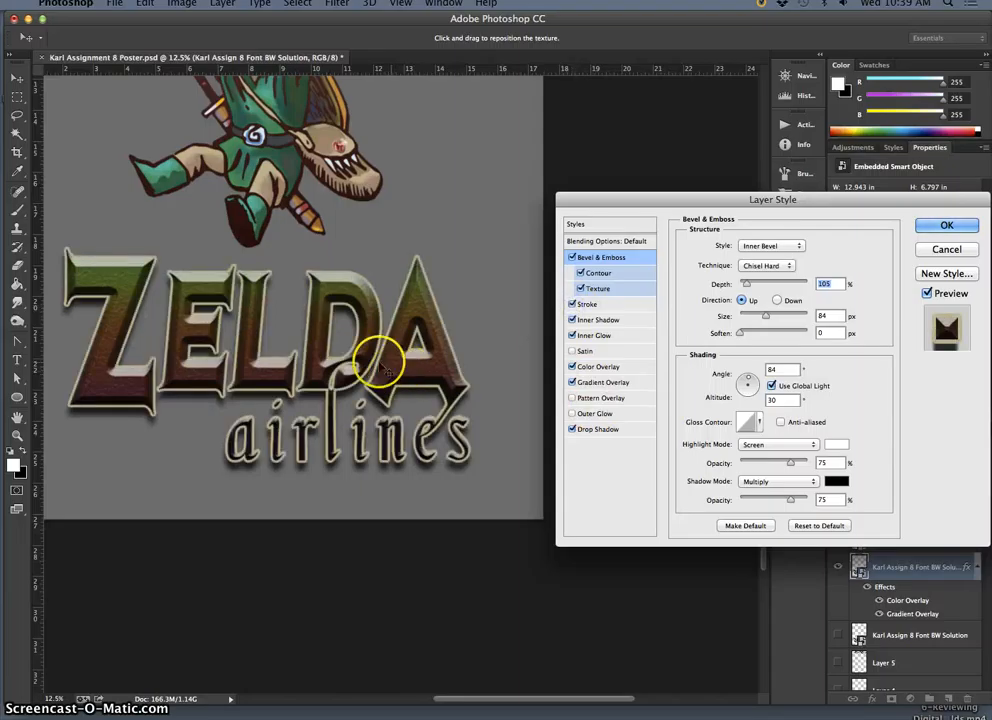
{"action": "left_click", "coordinate": [584, 305]}
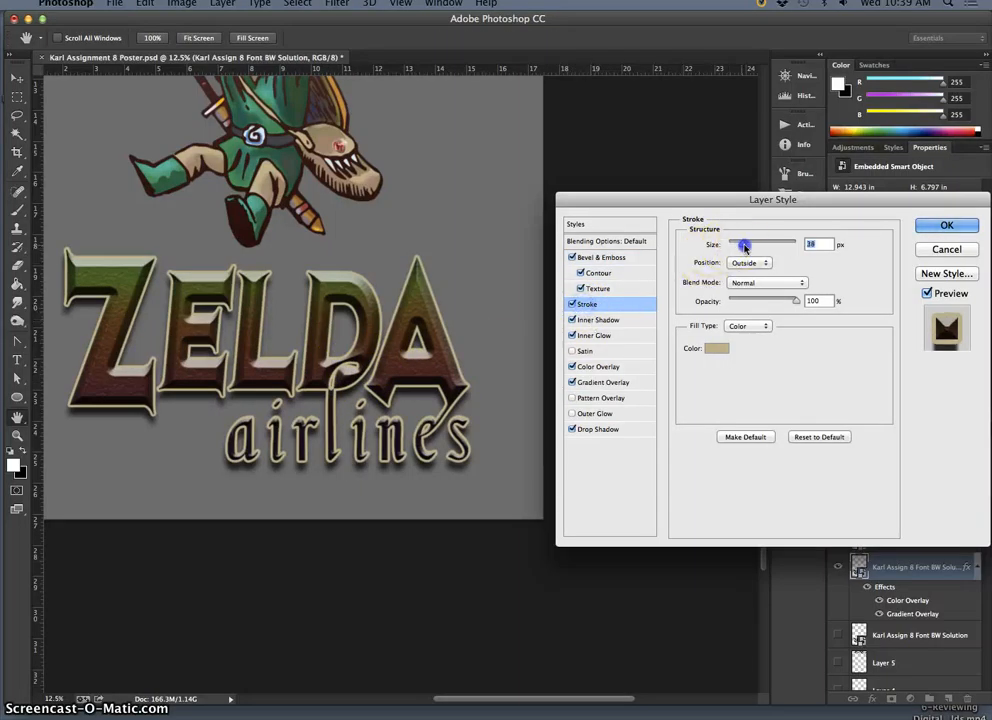
{"action": "left_click_drag", "start_coordinate": [744, 247], "coordinate": [738, 250]}
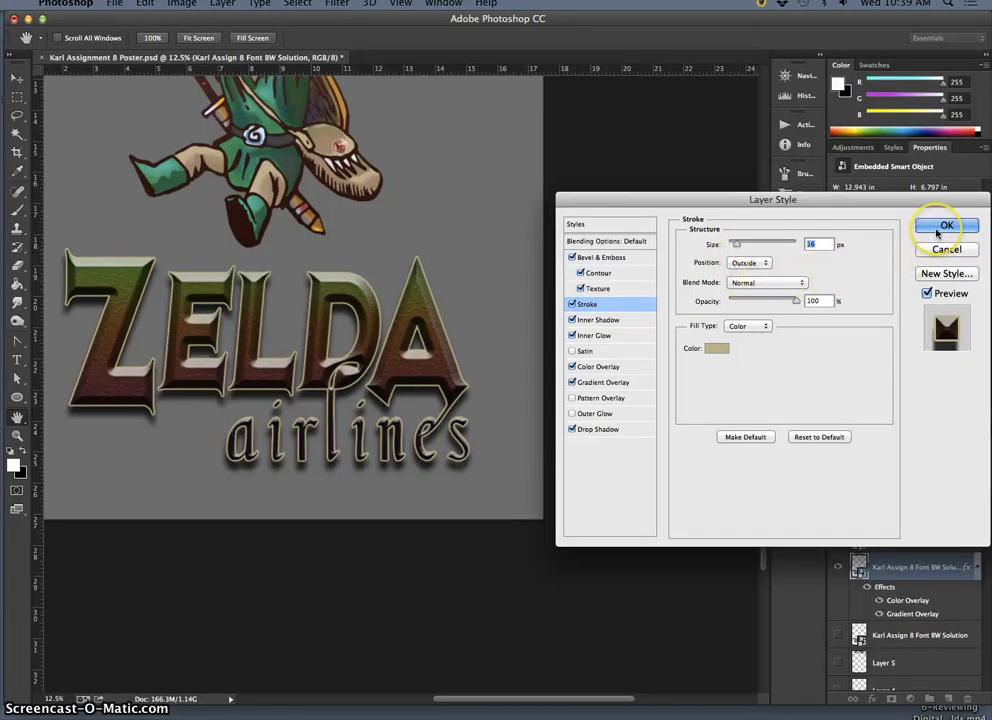
- Compare the title with Gradient Overlay off and on, and recolor its gradient's dark purple stop to a brighter purple, #814dd2
{"action": "left_click", "coordinate": [573, 382]}
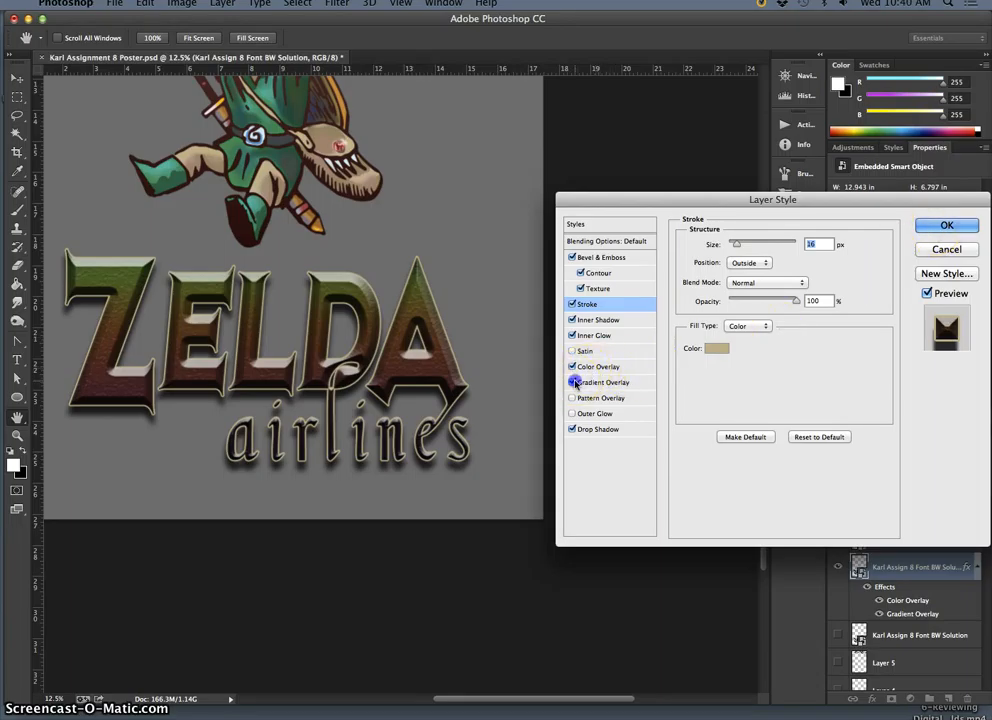
{"action": "left_click", "coordinate": [573, 382]}
{"action": "left_click", "coordinate": [585, 381]}
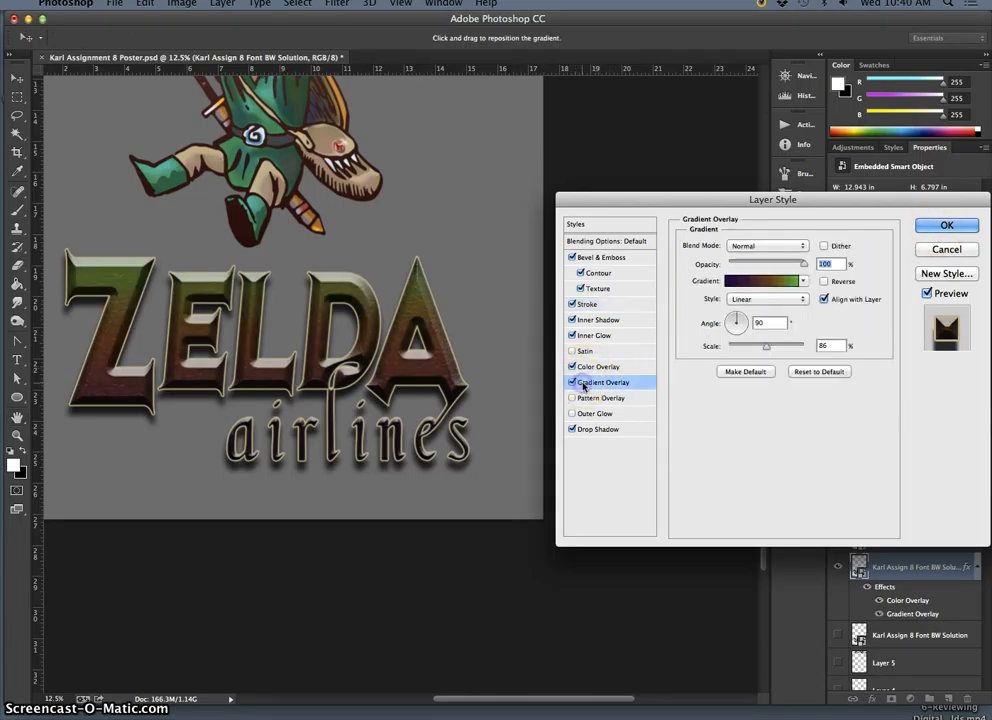
{"action": "left_click", "coordinate": [781, 282]}
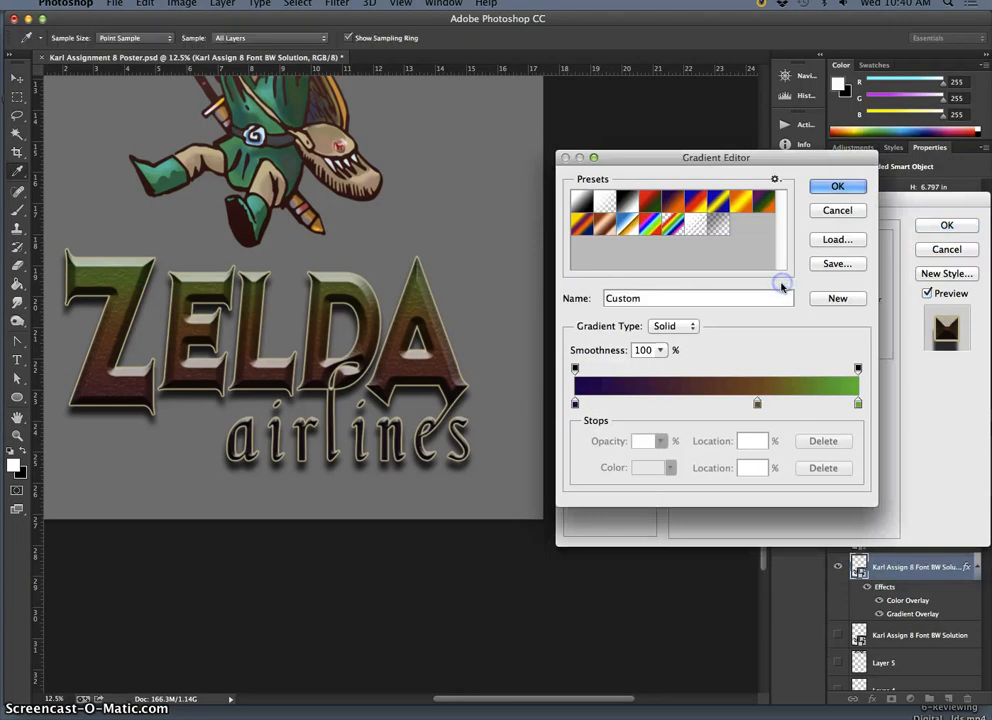
{"action": "left_click", "coordinate": [575, 403]}
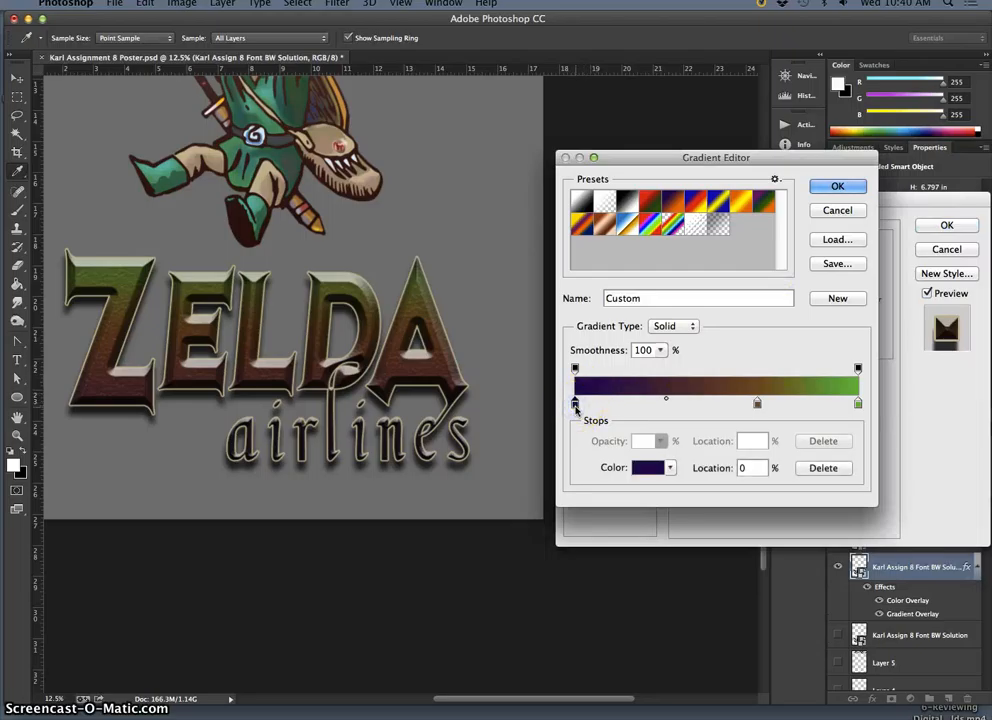
{"action": "left_click", "coordinate": [644, 468]}
{"action": "left_click", "coordinate": [678, 348]}
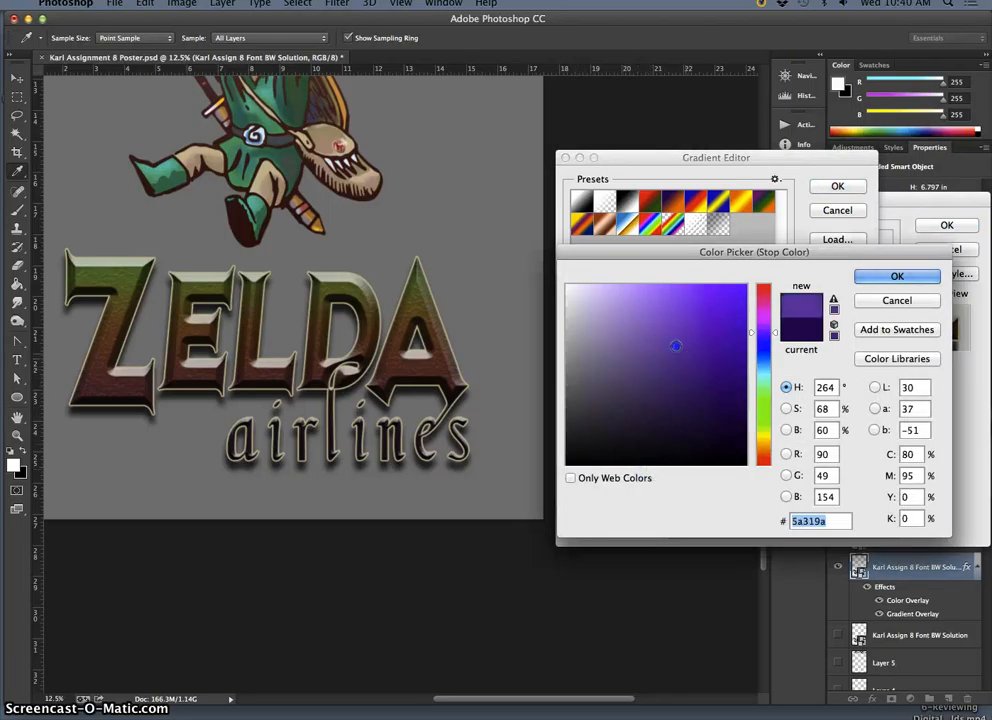
{"action": "mouse_move", "coordinate": [676, 346]}
{"action": "left_mouse_down"}
{"action": "mouse_move", "coordinate": [655, 326]}
{"action": "mouse_move", "coordinate": [675, 333]}
{"action": "mouse_move", "coordinate": [700, 321]}
{"action": "mouse_move", "coordinate": [680, 316]}
{"action": "left_mouse_up"}
{"action": "left_click", "coordinate": [884, 279]}
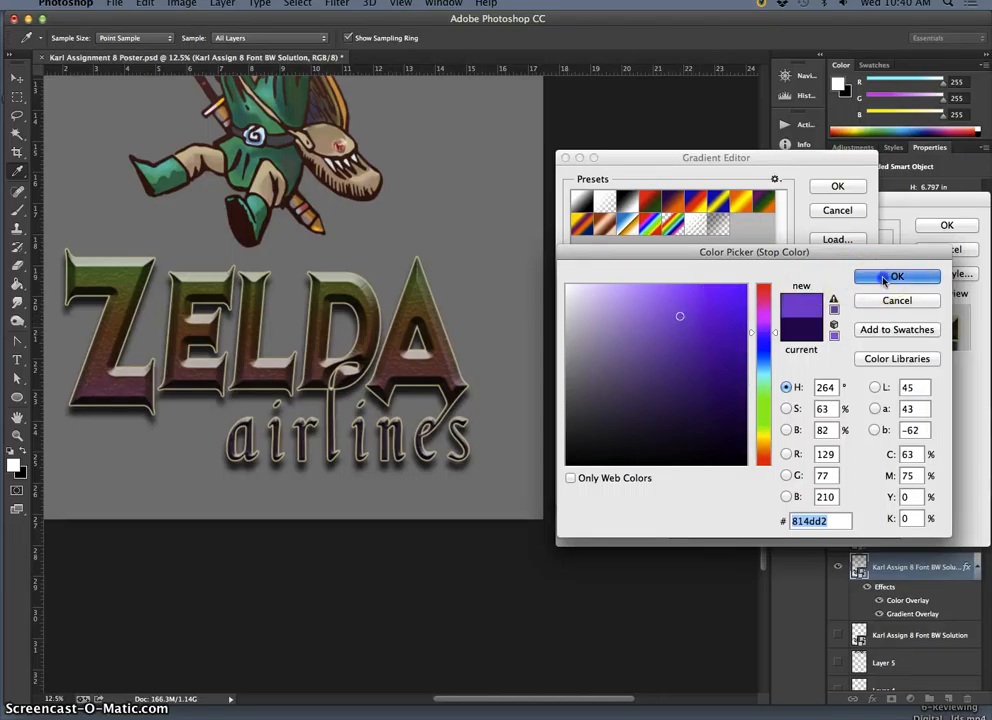
- Recolor the brown gradient stop at 64% location to a lighter tan-brown
{"action": "left_click", "coordinate": [757, 403]}
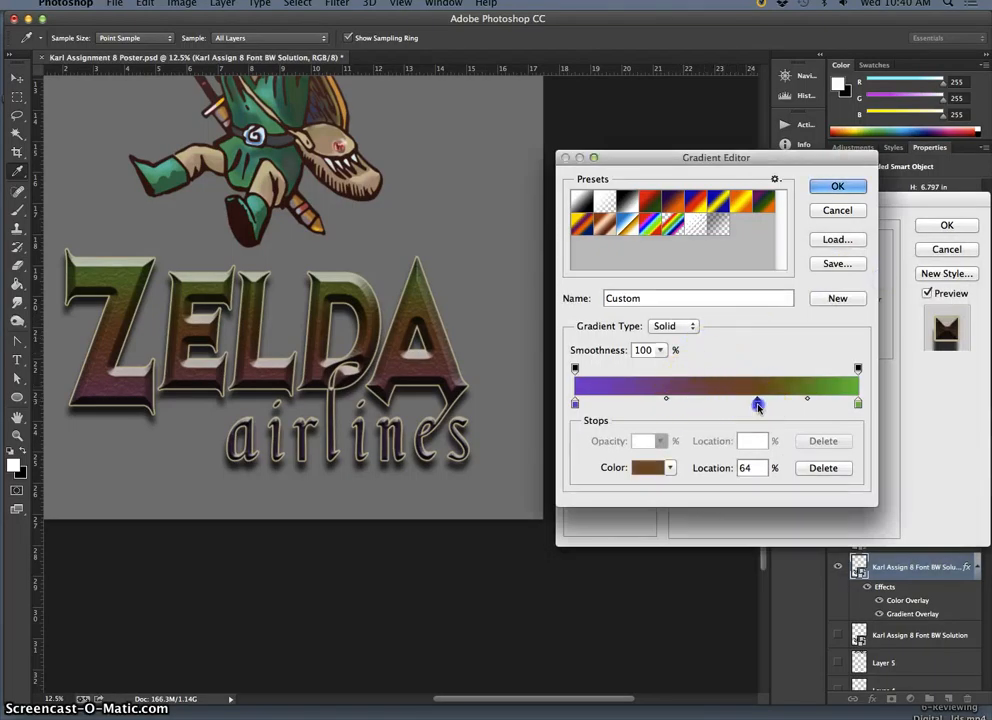
{"action": "double_click", "coordinate": [759, 404]}
{"action": "mouse_move", "coordinate": [663, 345]}
{"action": "left_mouse_down"}
{"action": "mouse_move", "coordinate": [657, 321]}
{"action": "mouse_move", "coordinate": [649, 332]}
{"action": "left_mouse_up"}
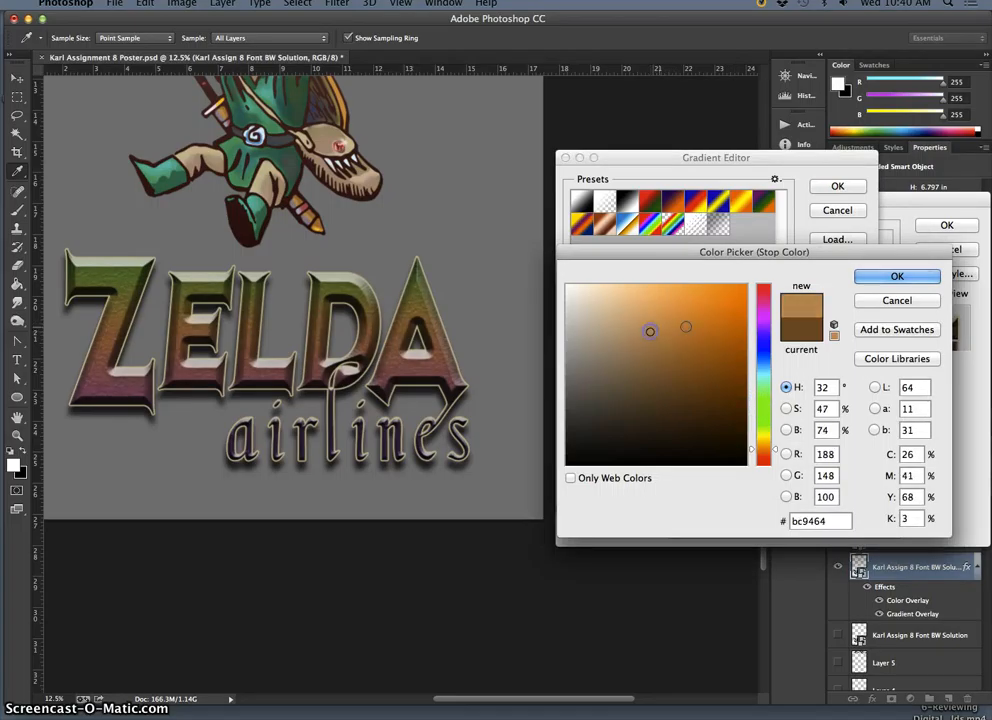
{"action": "left_click", "coordinate": [893, 275]}
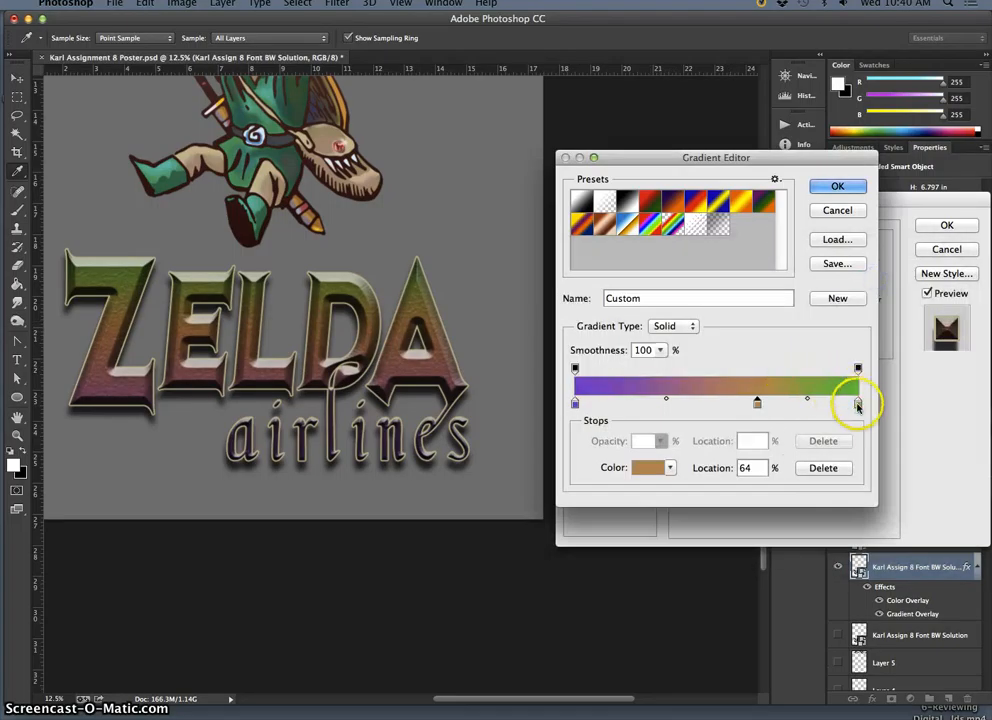
- Recolor the green end stop at 100% location to a lighter yellow-green and accept the edited gradient
{"action": "left_click", "coordinate": [857, 403]}
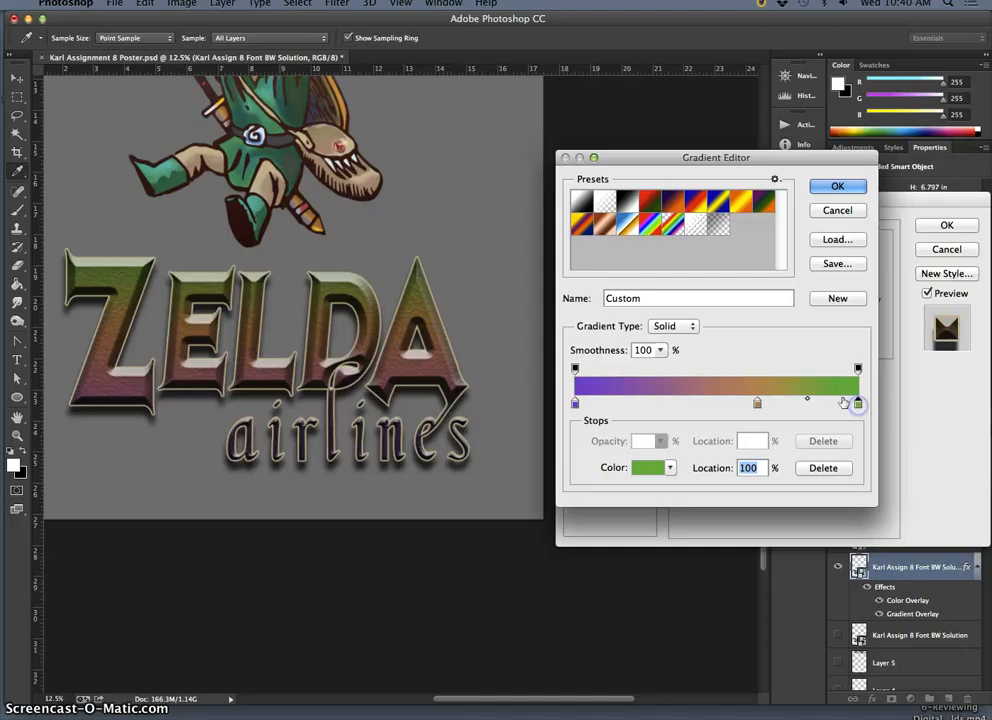
{"action": "double_click", "coordinate": [857, 403]}
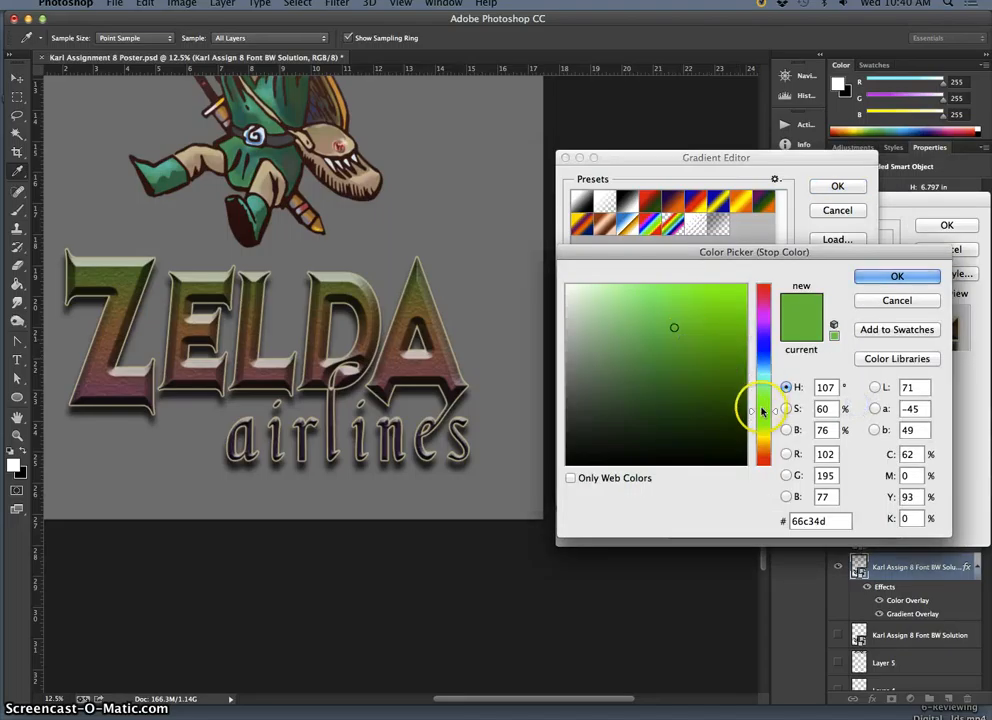
{"action": "left_click_drag", "start_coordinate": [755, 406], "coordinate": [759, 421]}
{"action": "mouse_move", "coordinate": [662, 328]}
{"action": "left_mouse_down"}
{"action": "mouse_move", "coordinate": [649, 301]}
{"action": "mouse_move", "coordinate": [651, 311]}
{"action": "left_mouse_up"}
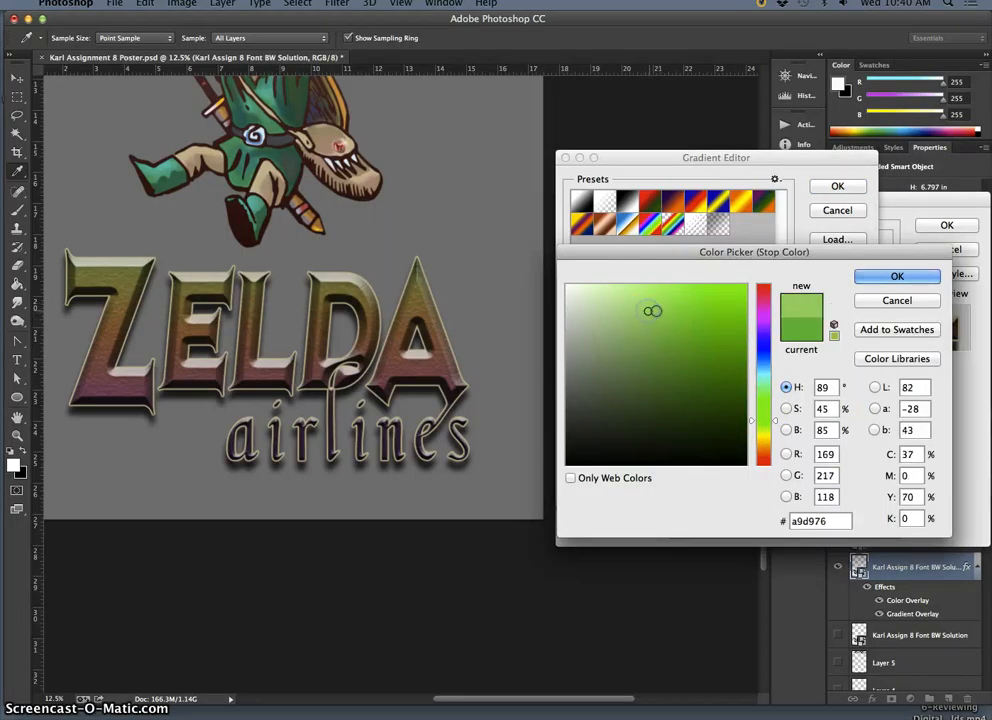
{"action": "left_click", "coordinate": [895, 275]}
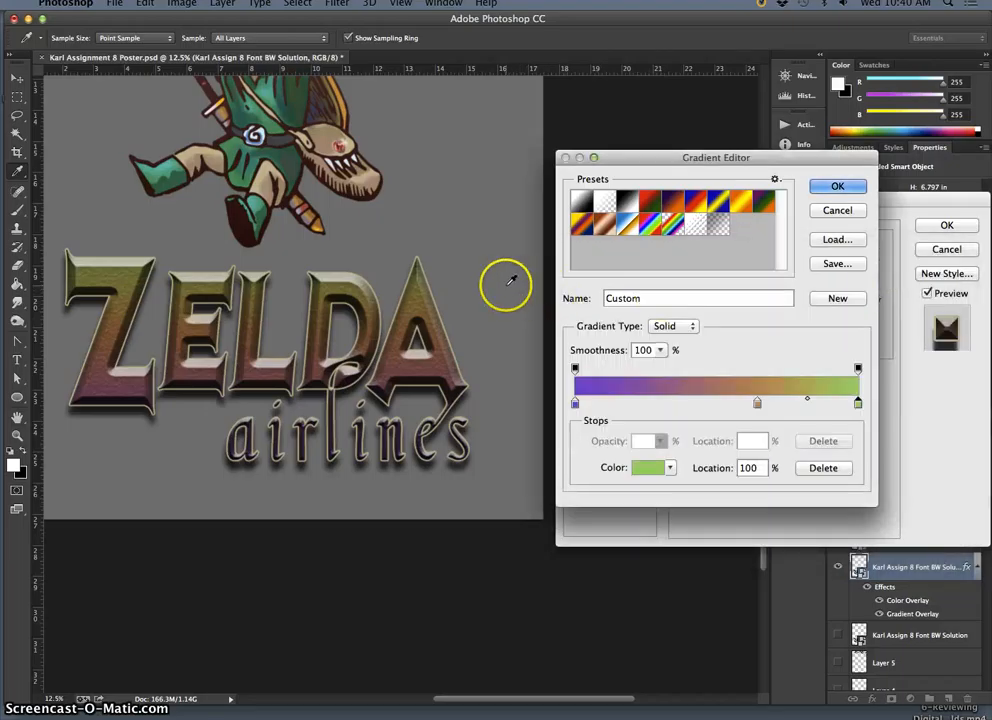
{"action": "left_click", "coordinate": [835, 188]}
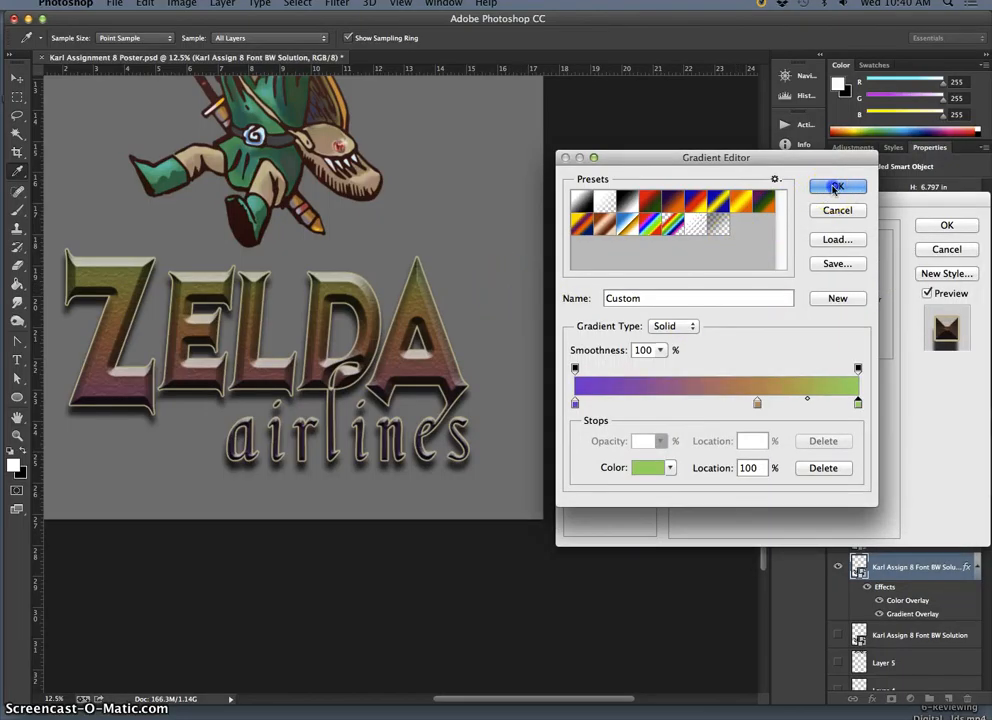
- Set the title's Gradient Overlay blend mode to Screen at 100% opacity, and enable Outer Glow
{"action": "left_click_drag", "start_coordinate": [786, 275], "coordinate": [826, 261]}
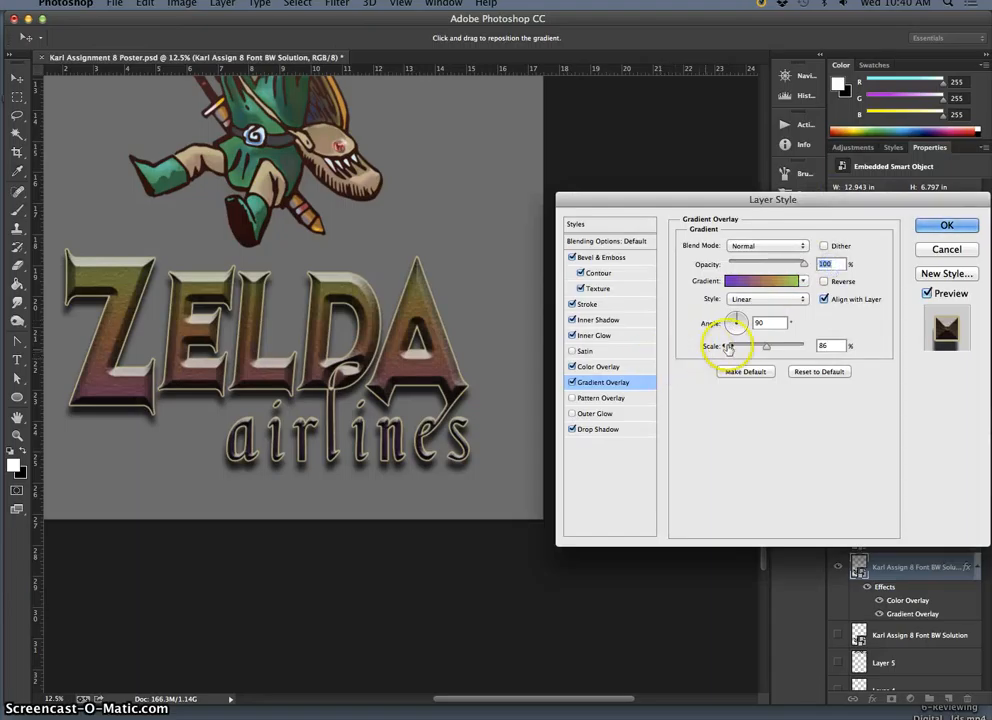
{"action": "left_click", "coordinate": [760, 246]}
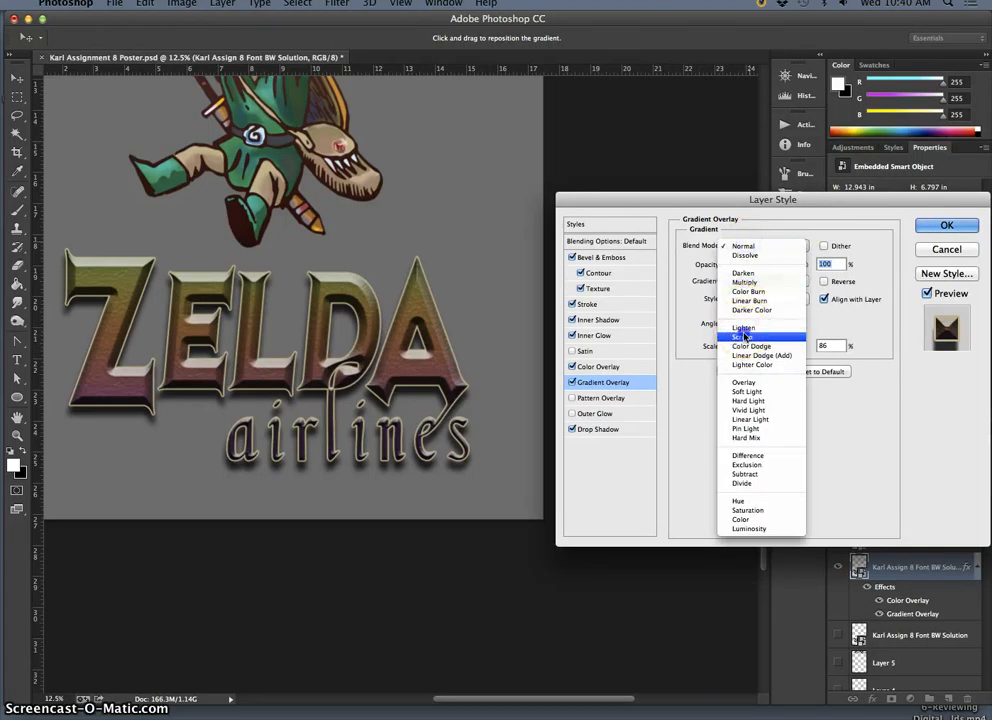
{"action": "left_click", "coordinate": [744, 337]}
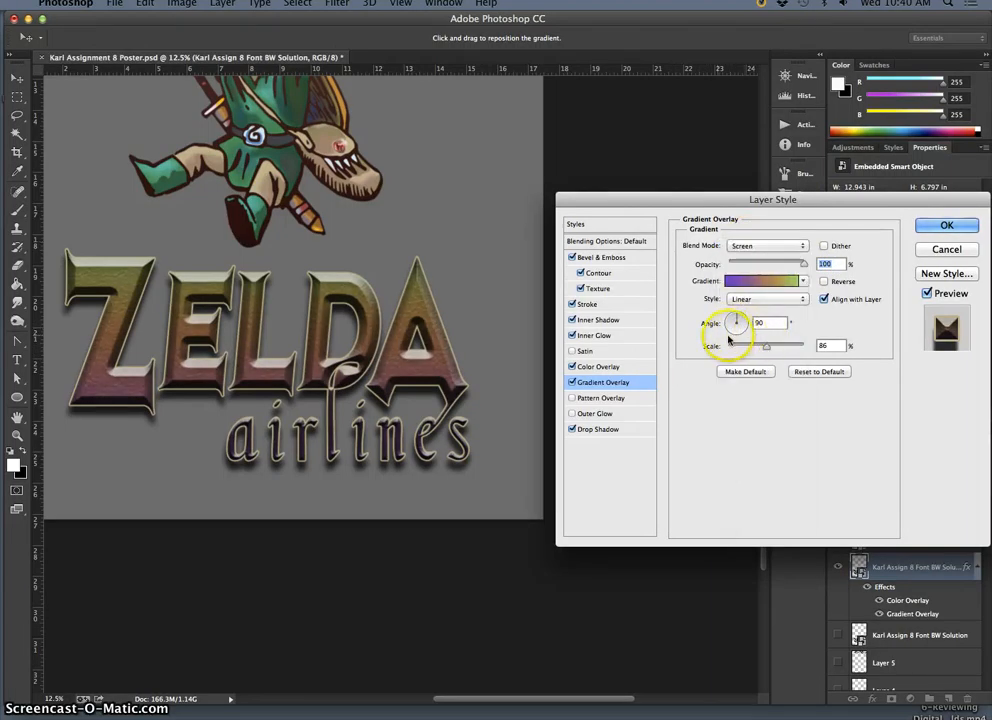
{"action": "left_click", "coordinate": [572, 413]}
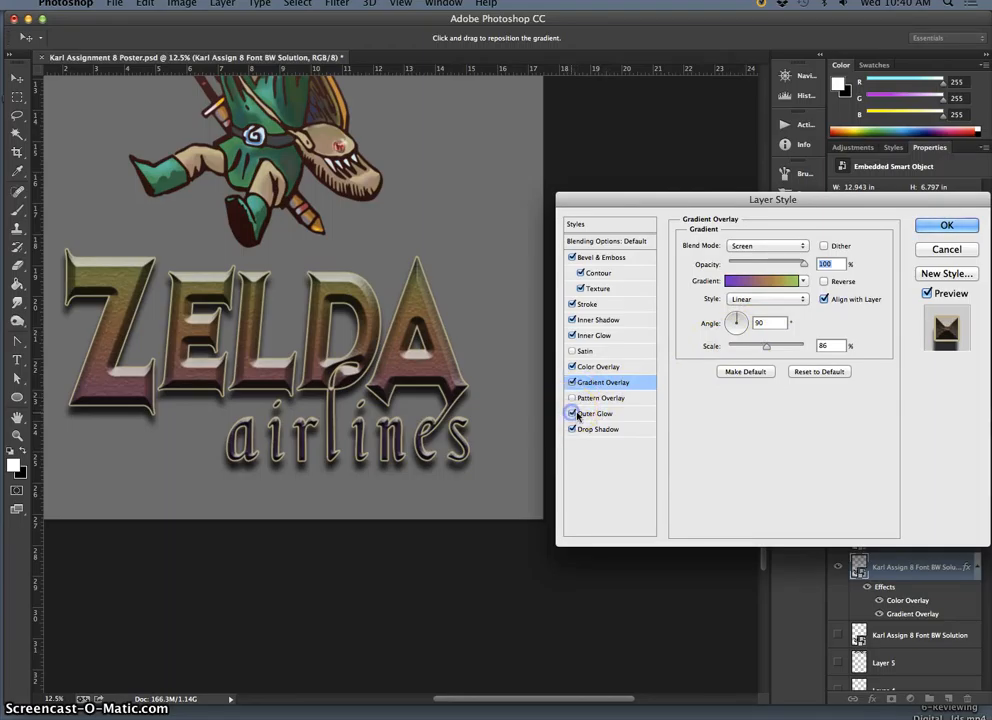
{"action": "left_click", "coordinate": [591, 413]}
- Refine the title's bevel texture up close, setting its scale to 73% and depth to -59%
{"action": "key", "text": "super+plus"}
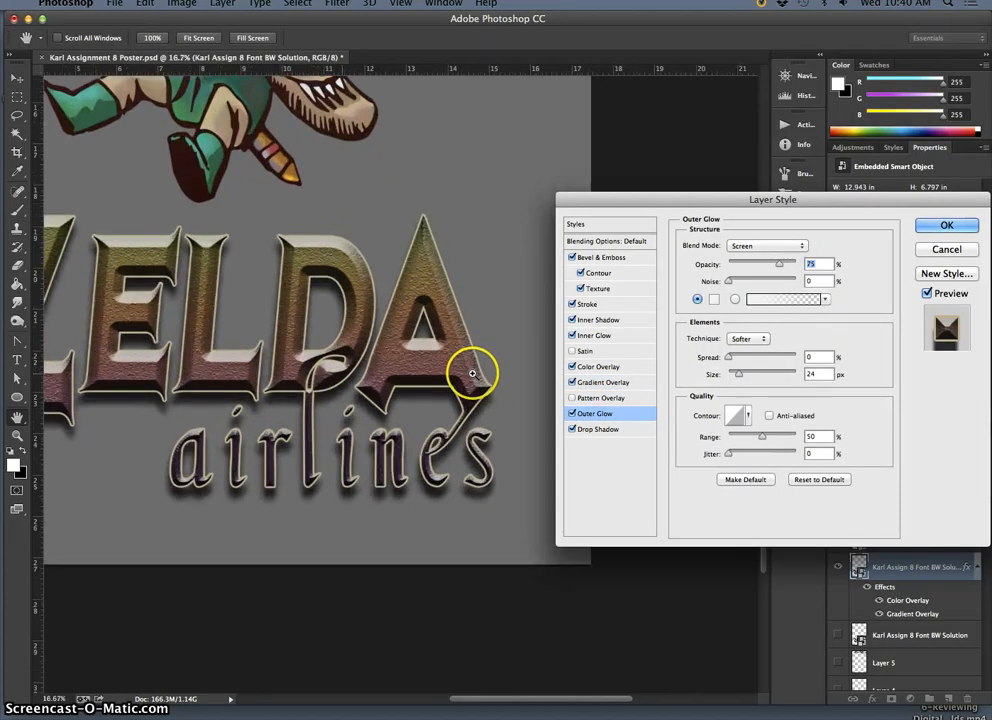
{"action": "key", "text": "super+plus"}
{"action": "key", "text": "super+plus"}
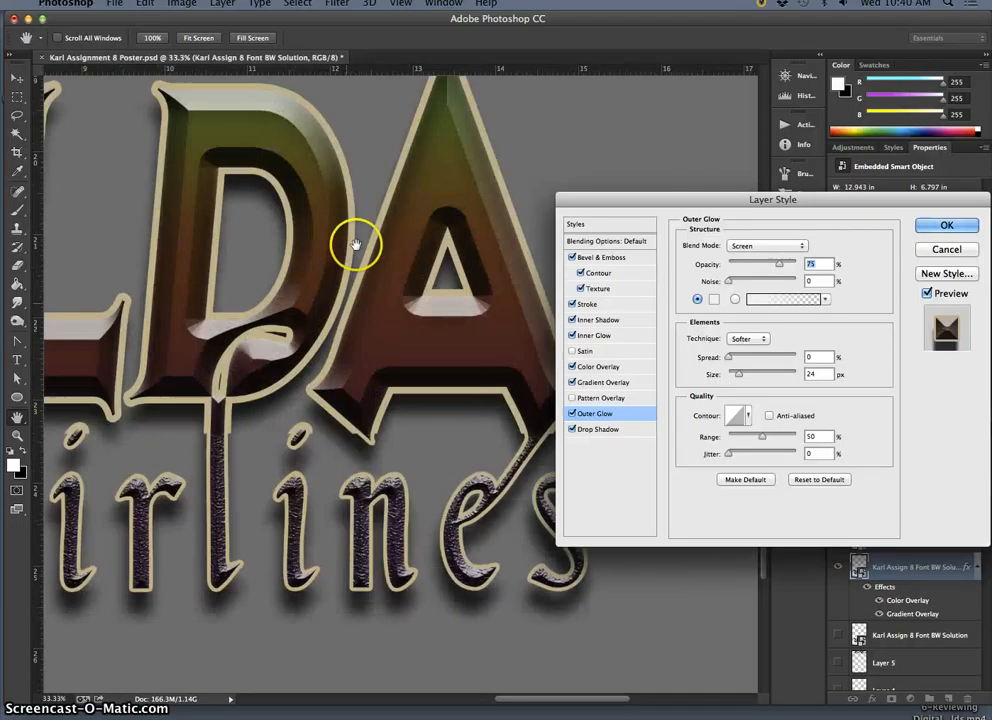
{"action": "key", "text": "super+plus"}
{"action": "key", "text": "super+plus"}
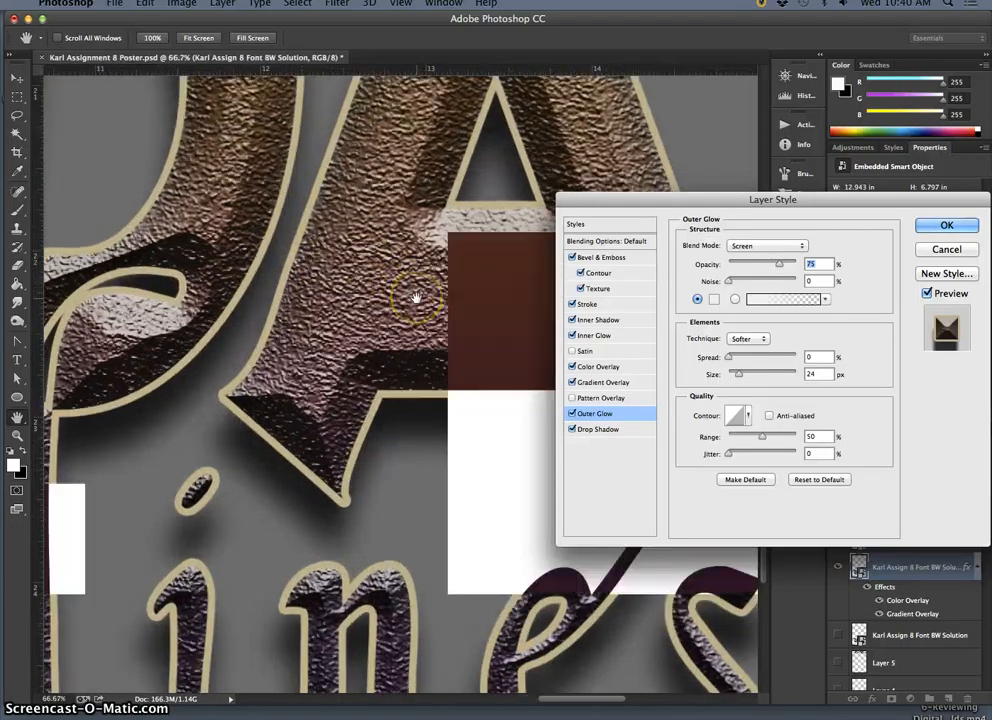
{"action": "scroll", "coordinate": [416, 297], "scroll_direction": "up", "scroll_amount": 5}
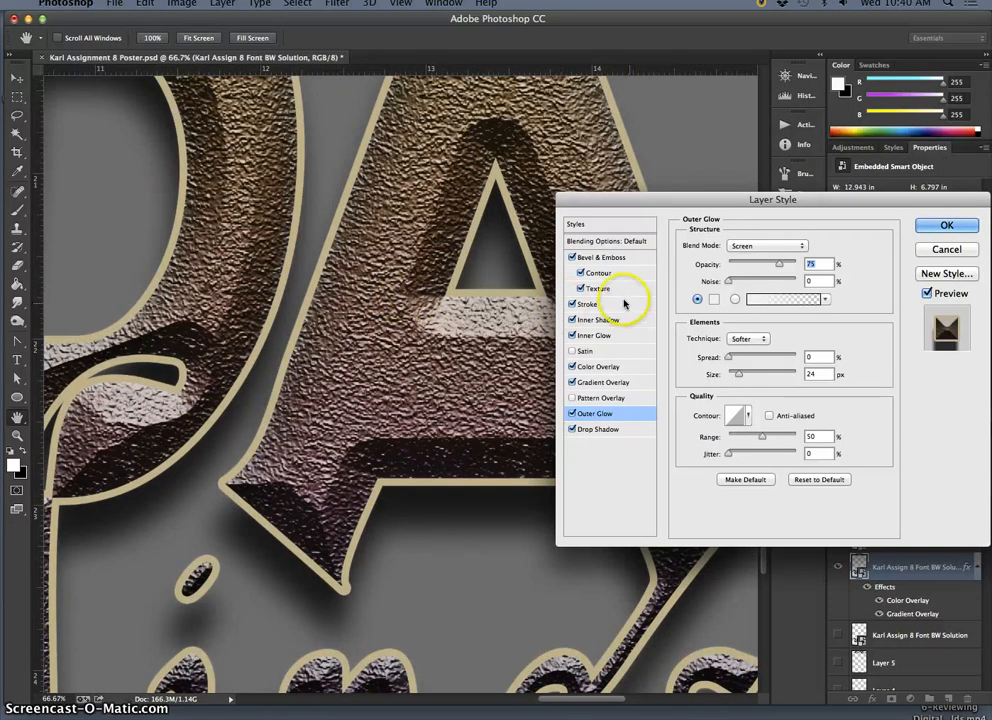
{"action": "left_click", "coordinate": [598, 289]}
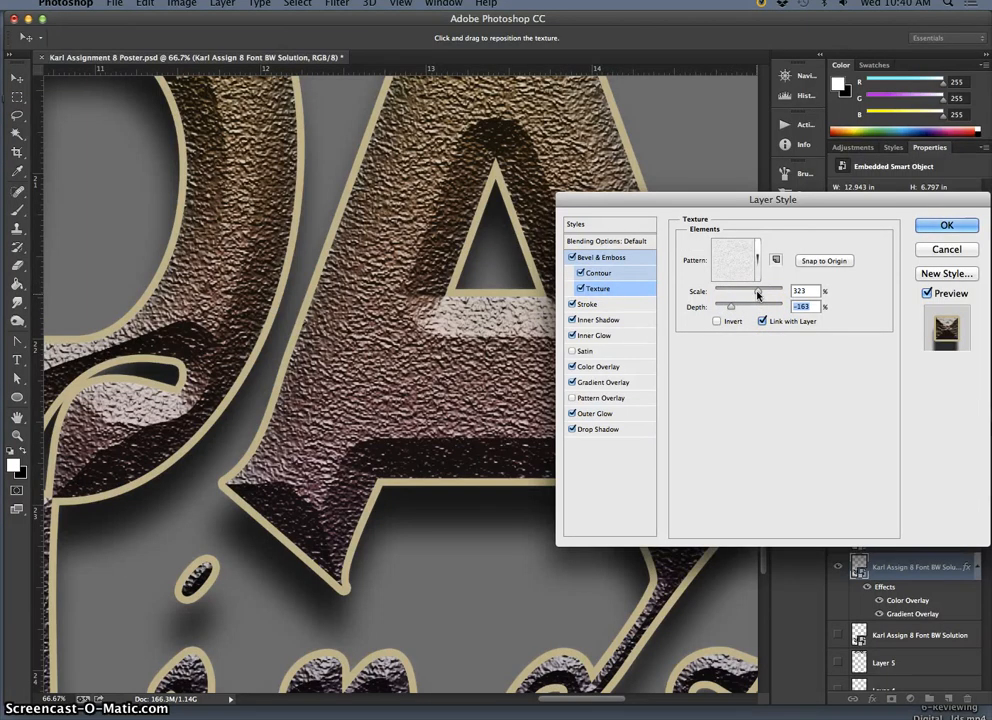
{"action": "left_click_drag", "start_coordinate": [757, 294], "coordinate": [756, 293]}
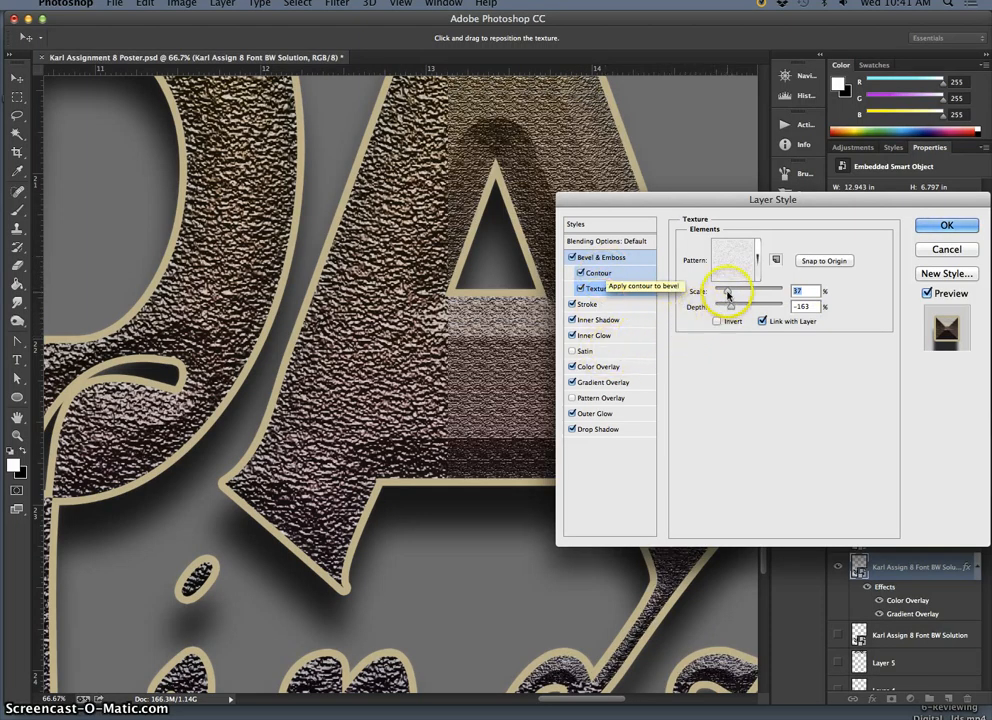
{"action": "left_click_drag", "start_coordinate": [727, 295], "coordinate": [739, 293]}
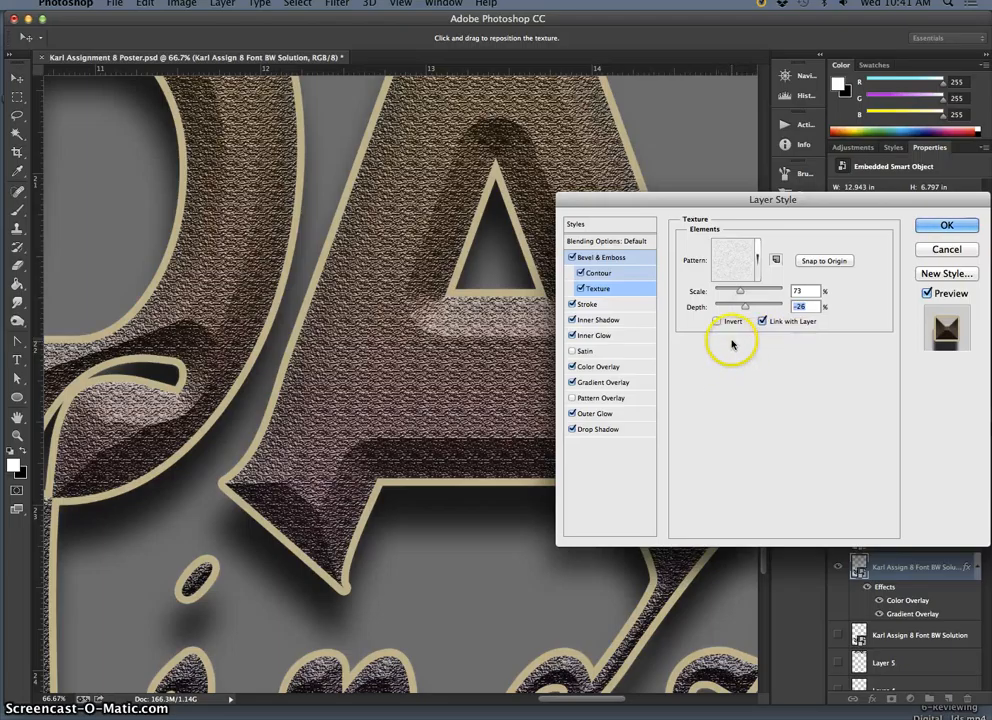
{"action": "left_click", "coordinate": [617, 291]}
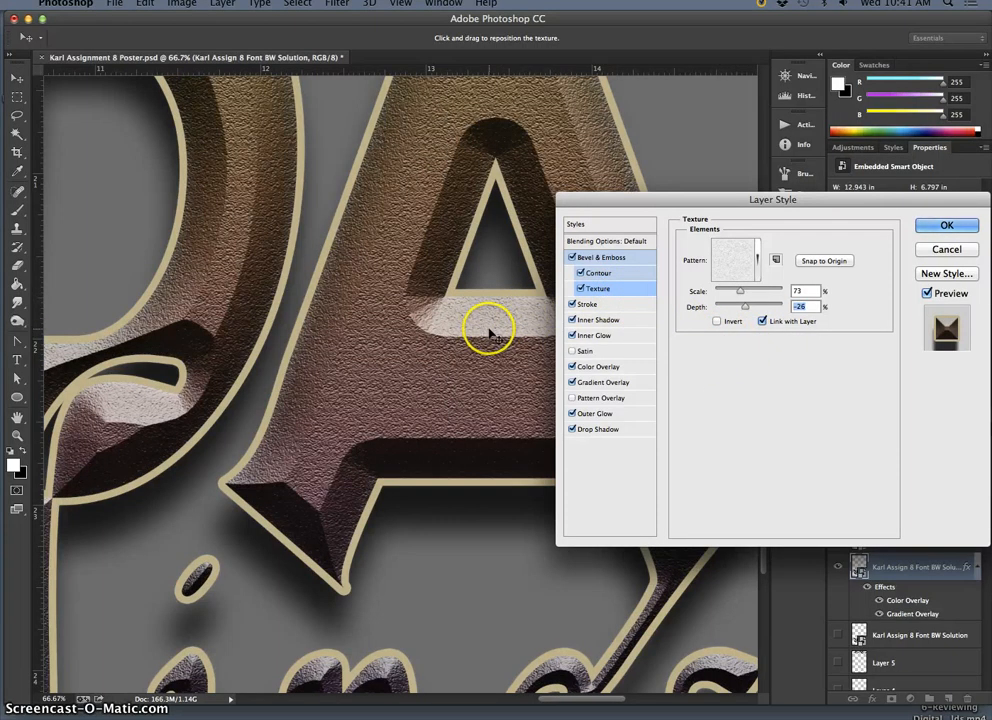
{"action": "key", "text": "super+minus"}
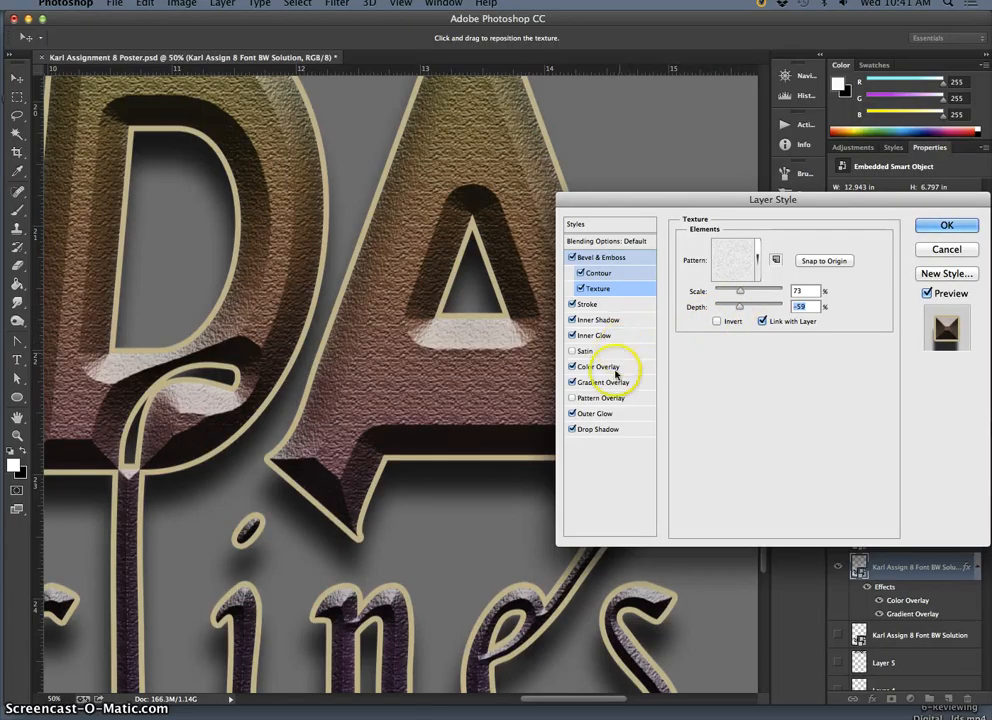
- Set the title's Outer Glow spread to 31% and size to 43 px, and apply the layer styles after checking the whole poster
{"action": "left_click", "coordinate": [600, 414]}
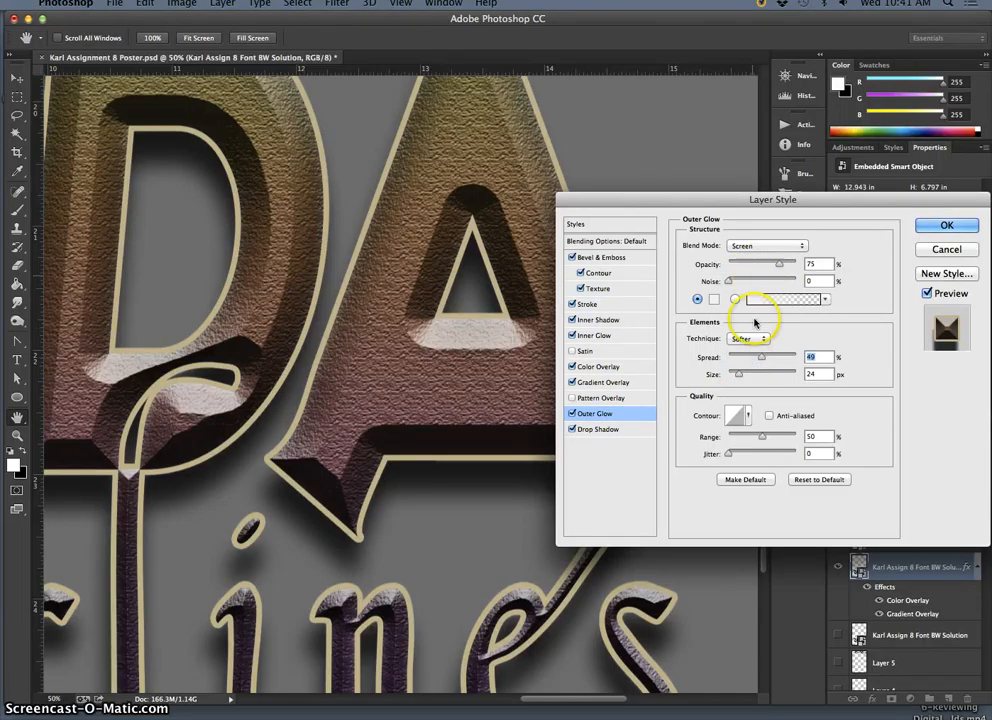
{"action": "left_click_drag", "start_coordinate": [738, 374], "coordinate": [750, 376]}
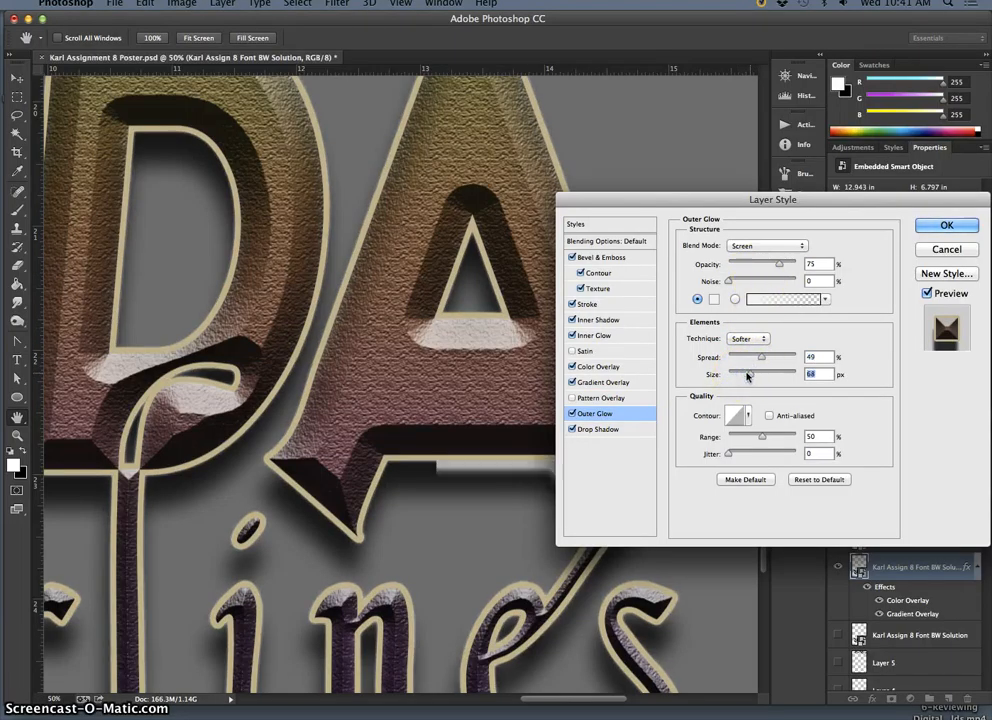
{"action": "left_click_drag", "start_coordinate": [752, 375], "coordinate": [747, 376]}
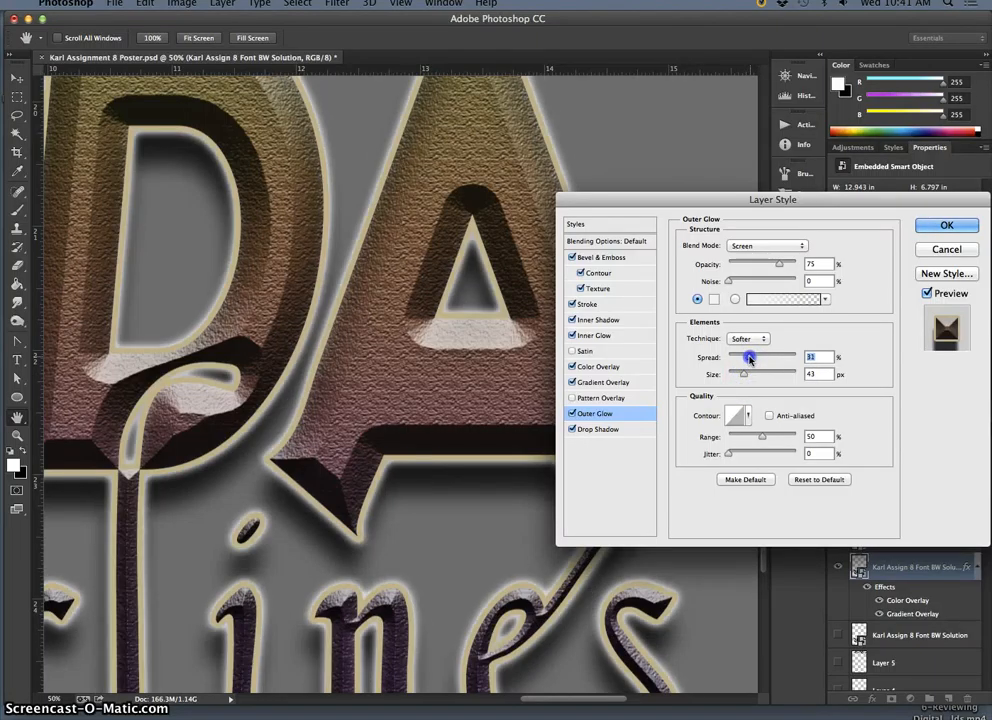
{"action": "key", "text": "super+minus"}
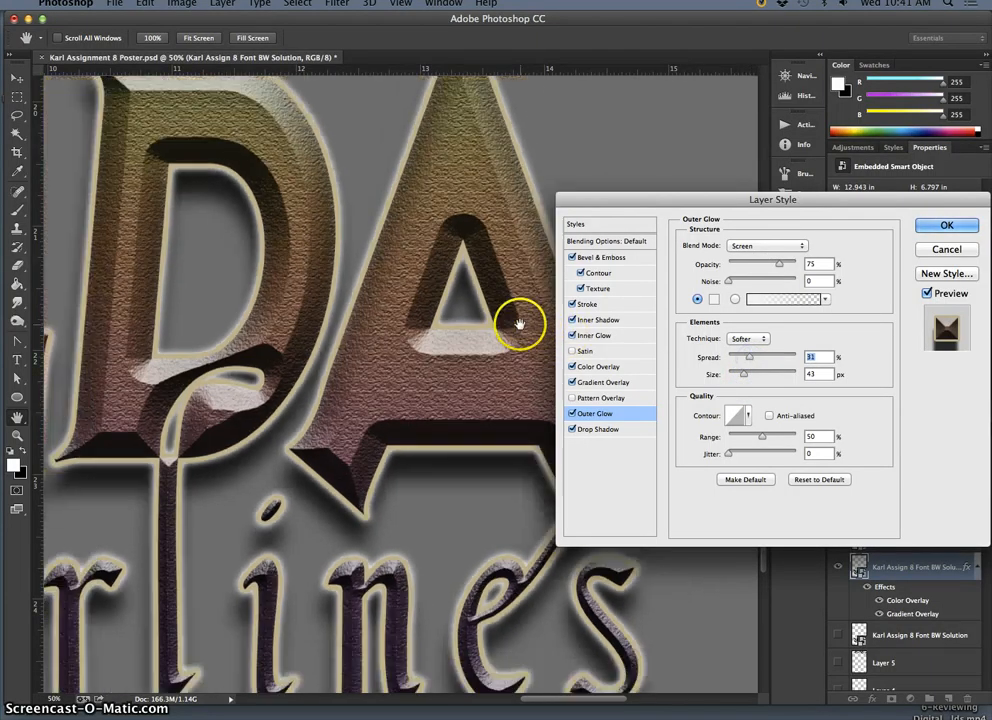
{"action": "key", "text": "super+minus"}
{"action": "key", "text": "super+minus"}
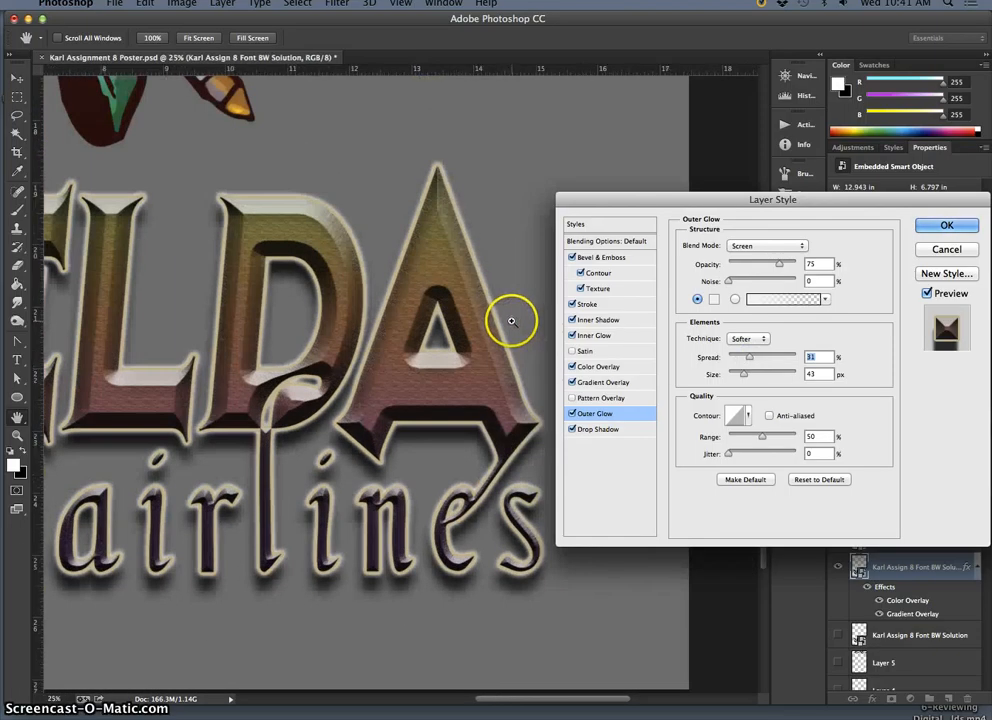
{"action": "key", "text": "super+minus"}
{"action": "key", "text": "super+minus"}
{"action": "key", "text": "super+minus"}
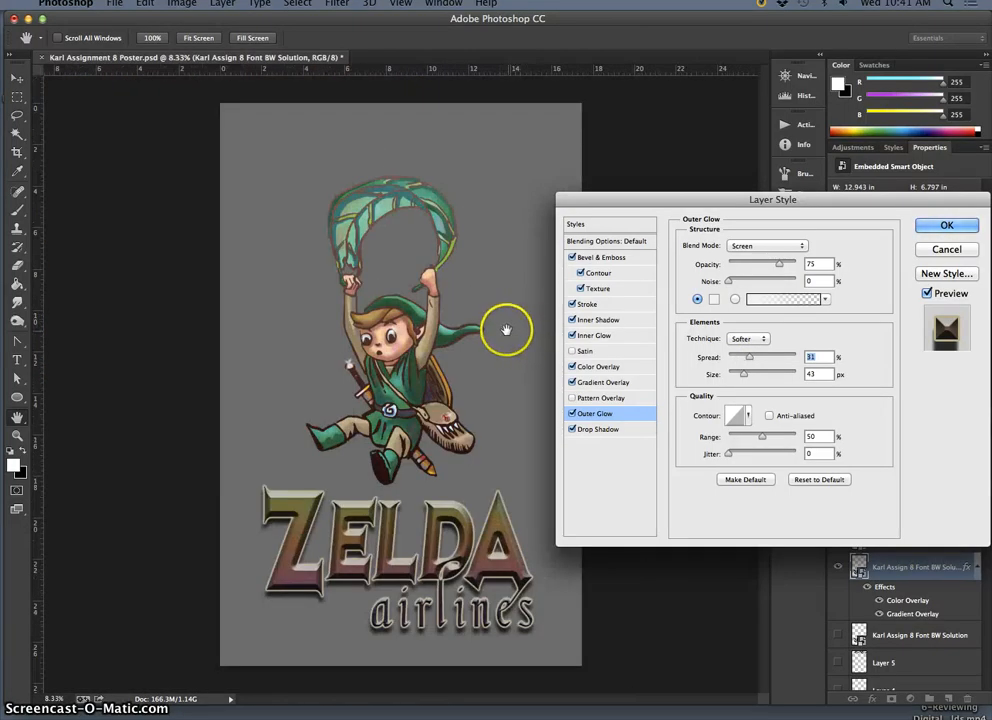
{"action": "left_click", "coordinate": [929, 231]}
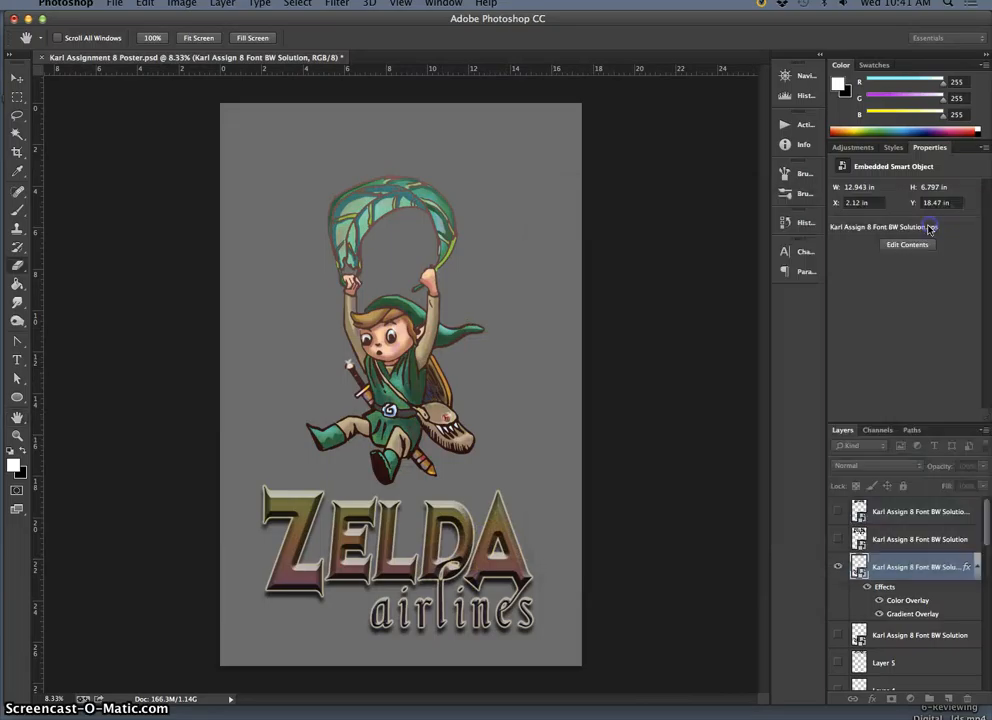
{"action": "key", "text": "e"}
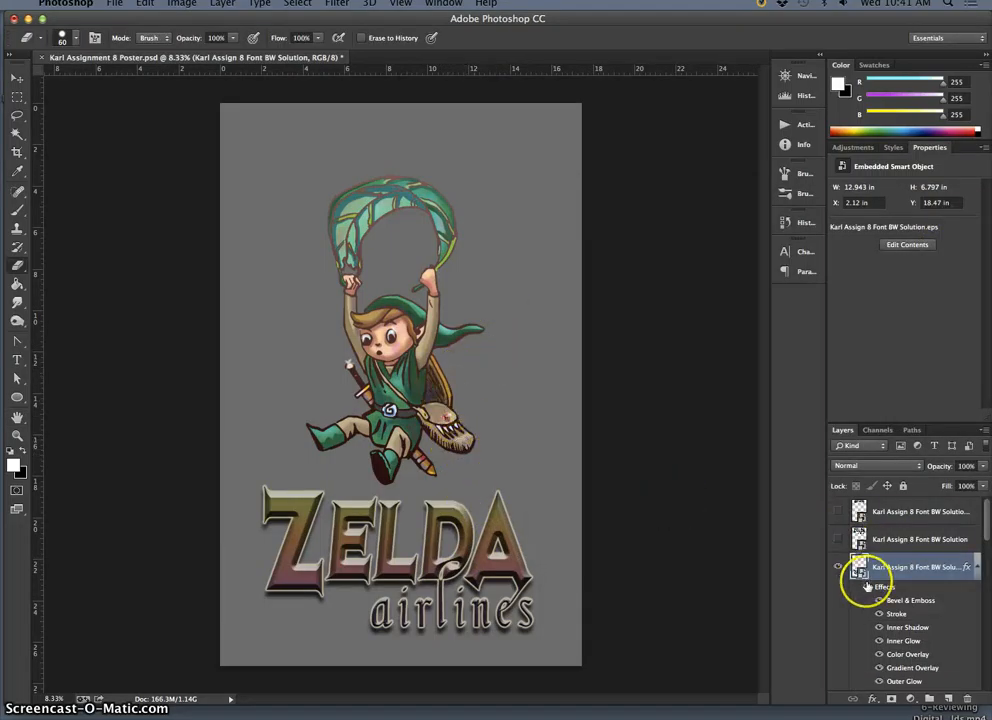
- Compare the poster against the black Layer 2, gray Layer 1 and Blank White backgrounds by toggling layer visibility, ending on white
{"action": "scroll", "coordinate": [894, 620], "scroll_direction": "down", "scroll_amount": 10}
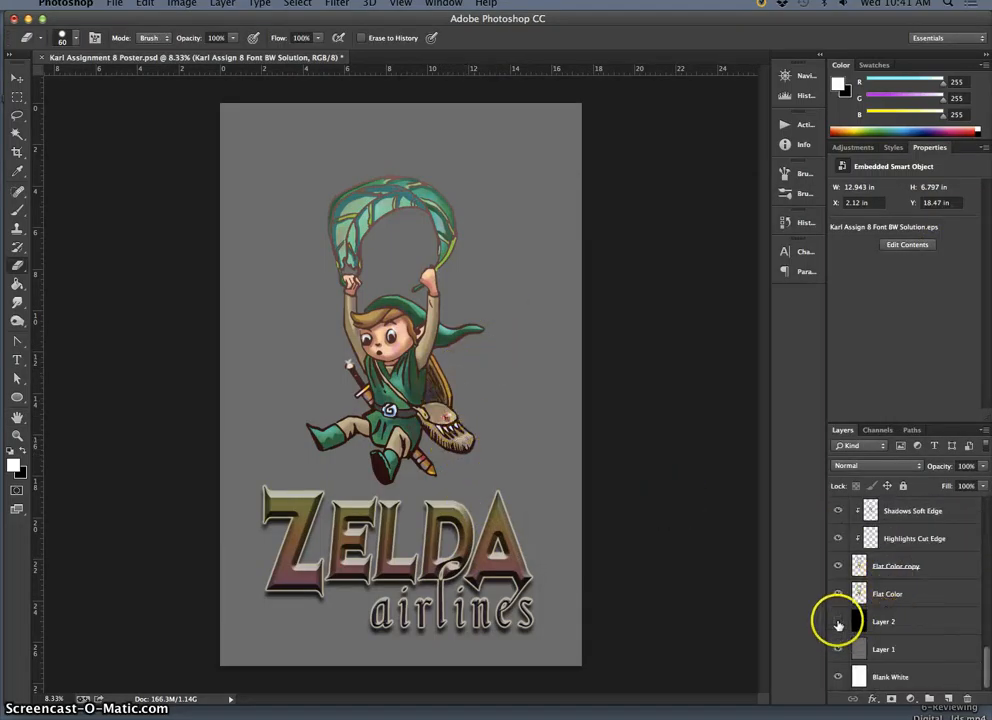
{"action": "left_click", "coordinate": [838, 622]}
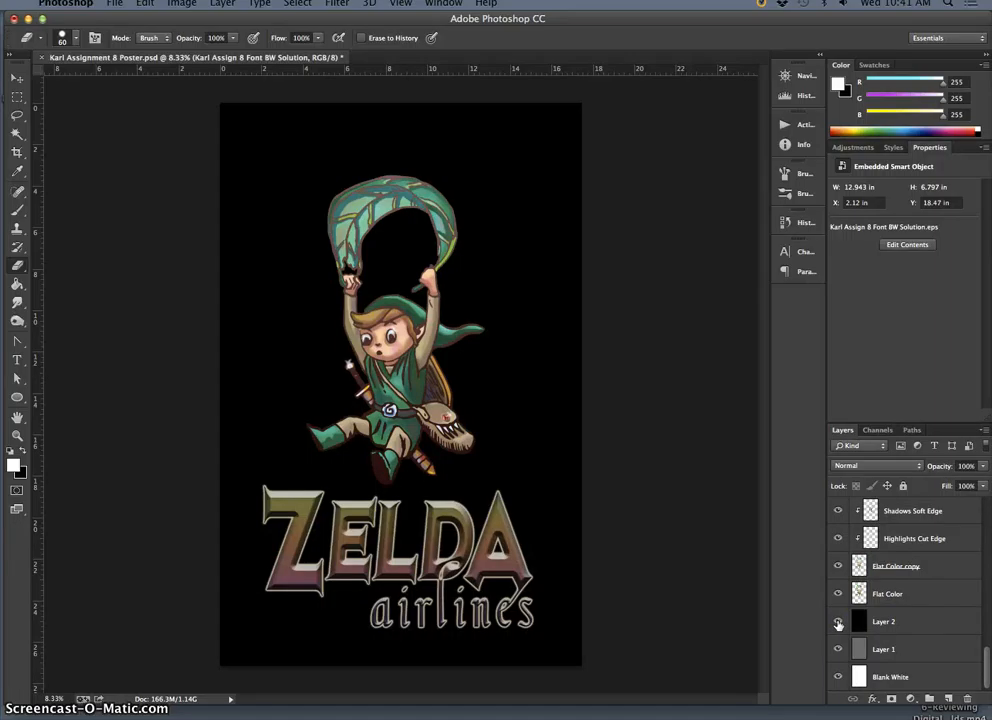
{"action": "left_click_drag", "start_coordinate": [838, 622], "coordinate": [838, 650]}
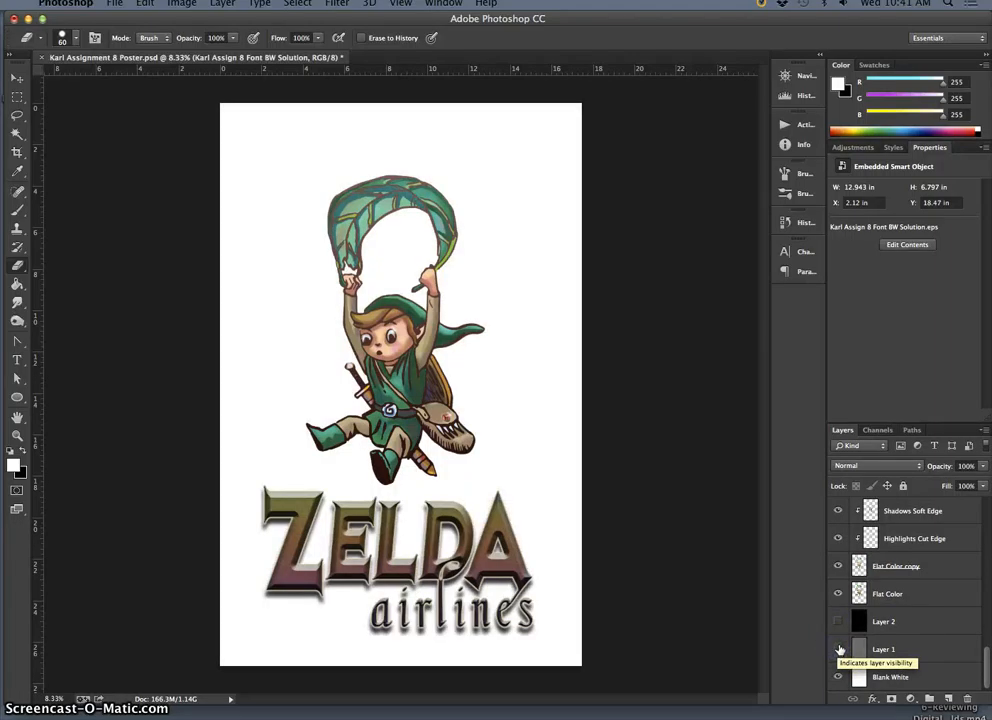
{"action": "left_click", "coordinate": [838, 648]}
{"action": "left_click", "coordinate": [839, 622]}
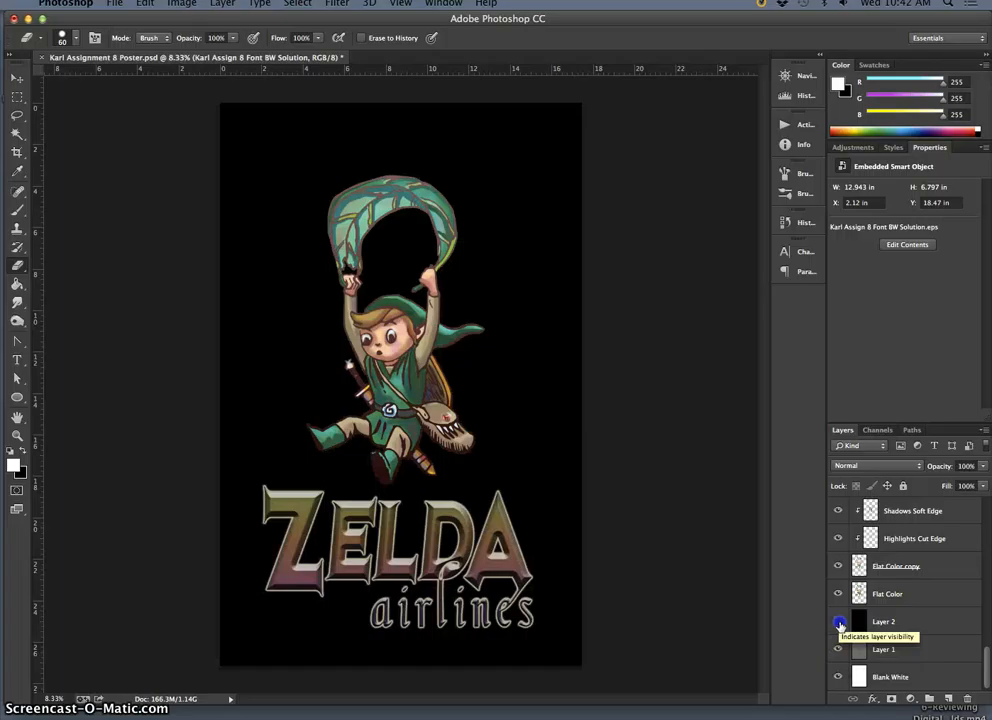
{"action": "left_click", "coordinate": [839, 622]}
{"action": "left_click", "coordinate": [838, 622]}
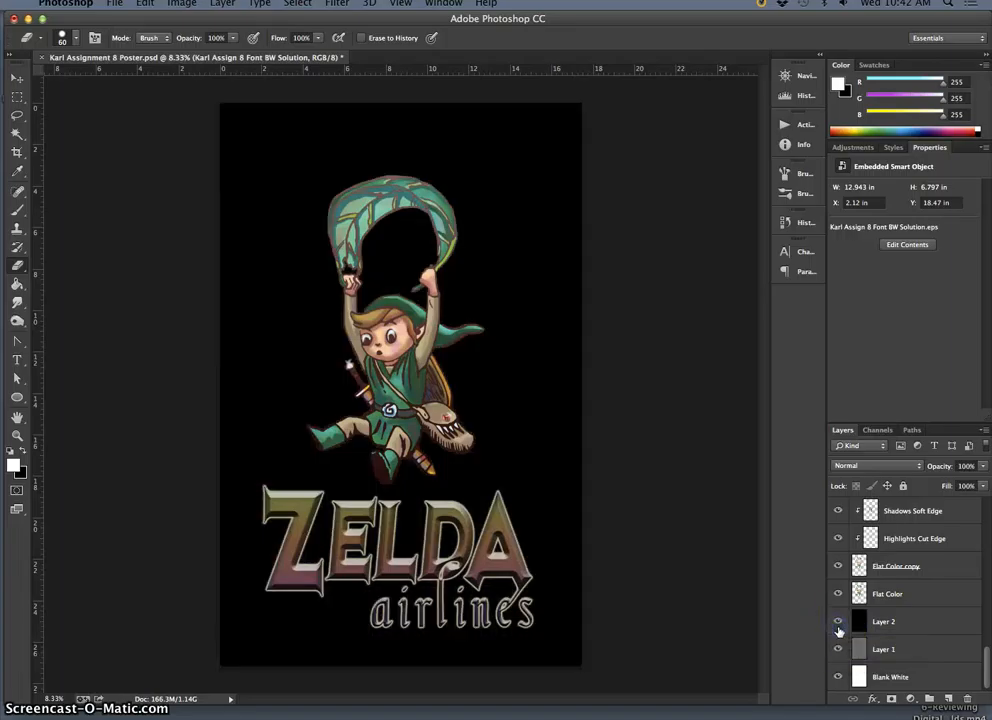
{"action": "left_click", "coordinate": [839, 624]}
{"action": "left_click", "coordinate": [839, 650]}
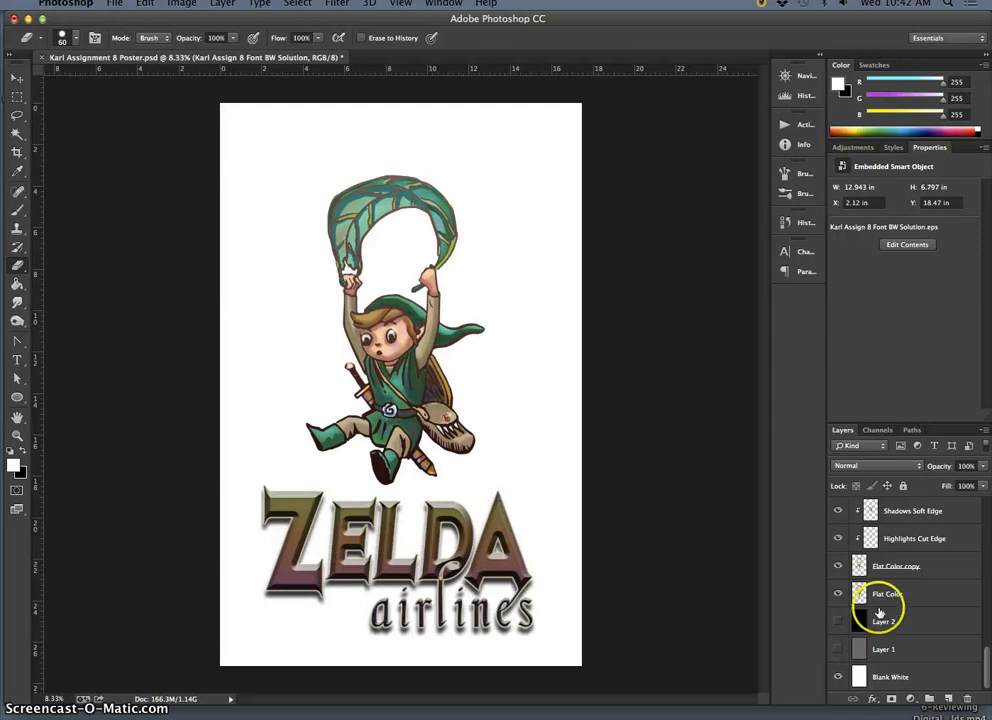
- Compare the figure with and without the Shadows Cut Edge layer, leaving that layer visible
{"action": "scroll", "coordinate": [840, 620], "scroll_direction": "up", "scroll_amount": 4}
{"action": "left_click", "coordinate": [839, 589]}
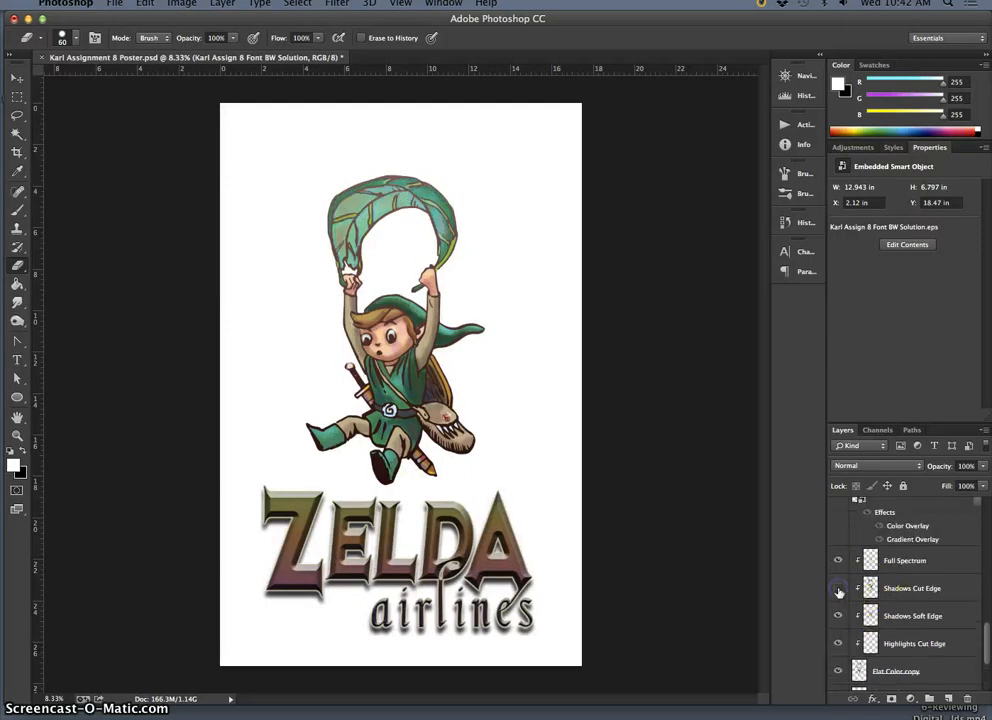
{"action": "left_click", "coordinate": [839, 590]}
{"action": "left_click", "coordinate": [839, 590]}
{"action": "left_click", "coordinate": [840, 590]}
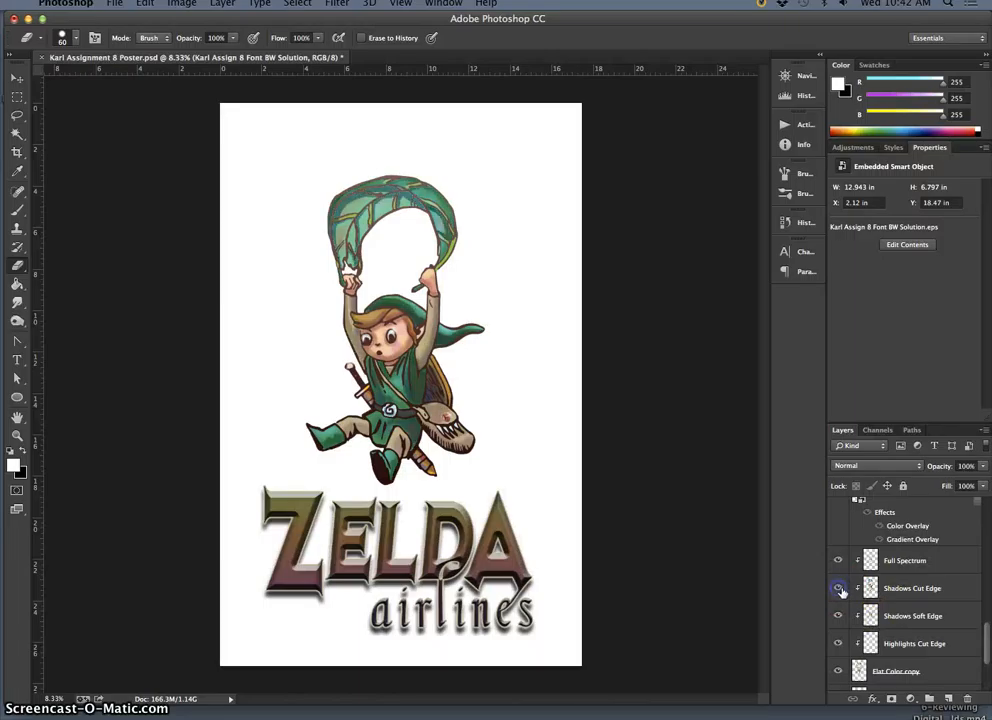
- Try duplicating the Shadows Cut Edge layer to strengthen the figure's shadows, and undo the copy
{"action": "left_click", "coordinate": [878, 589]}
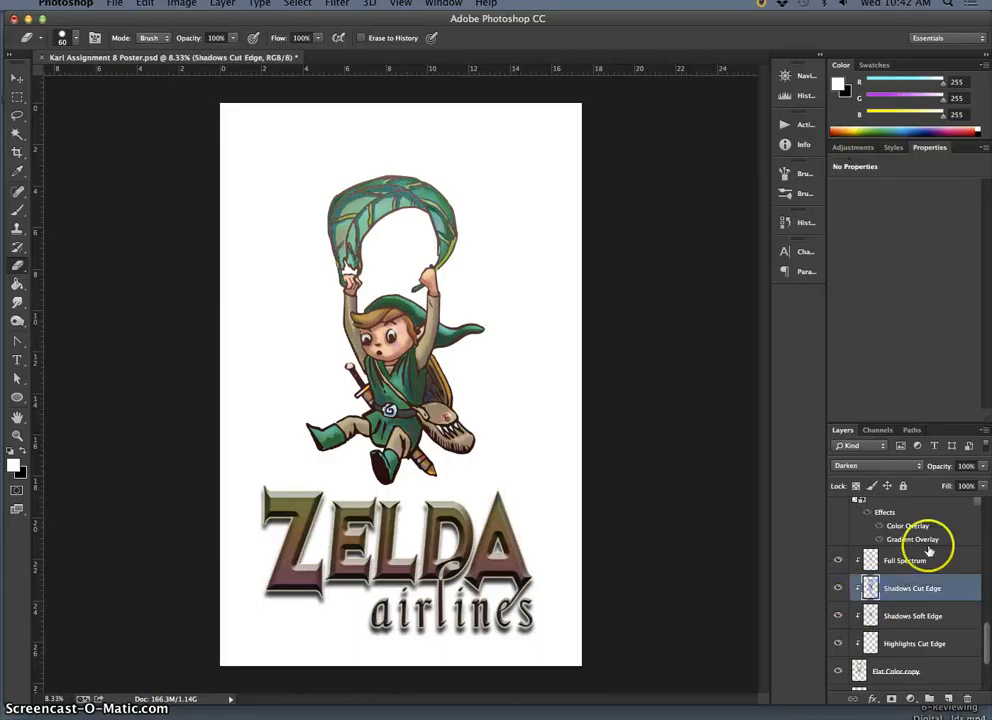
{"action": "left_click", "coordinate": [981, 467]}
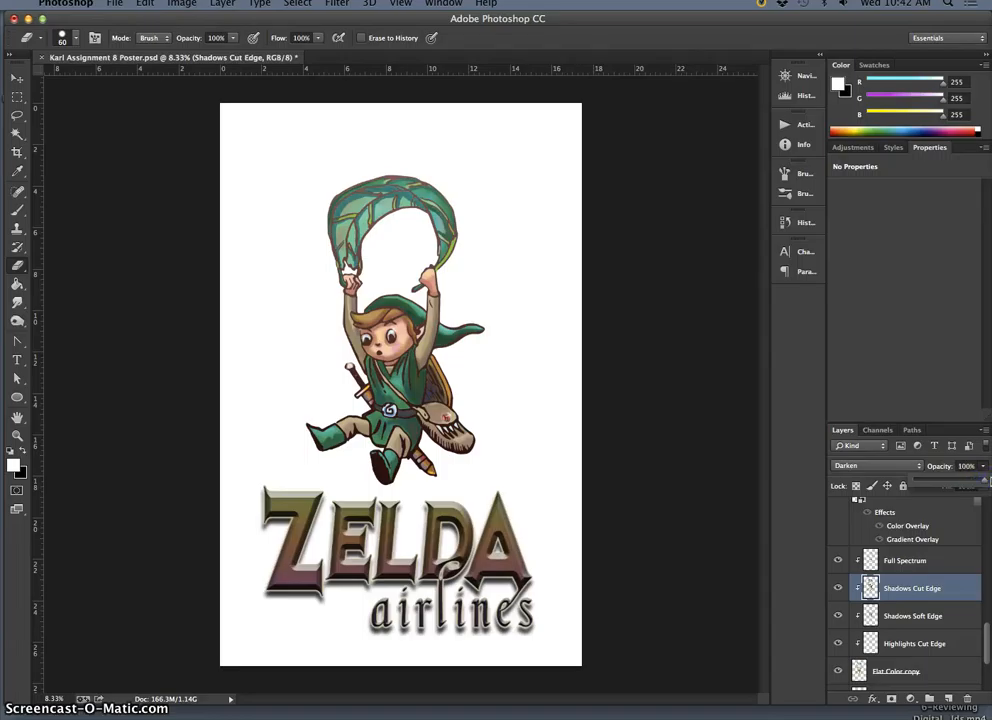
{"action": "left_click", "coordinate": [912, 565]}
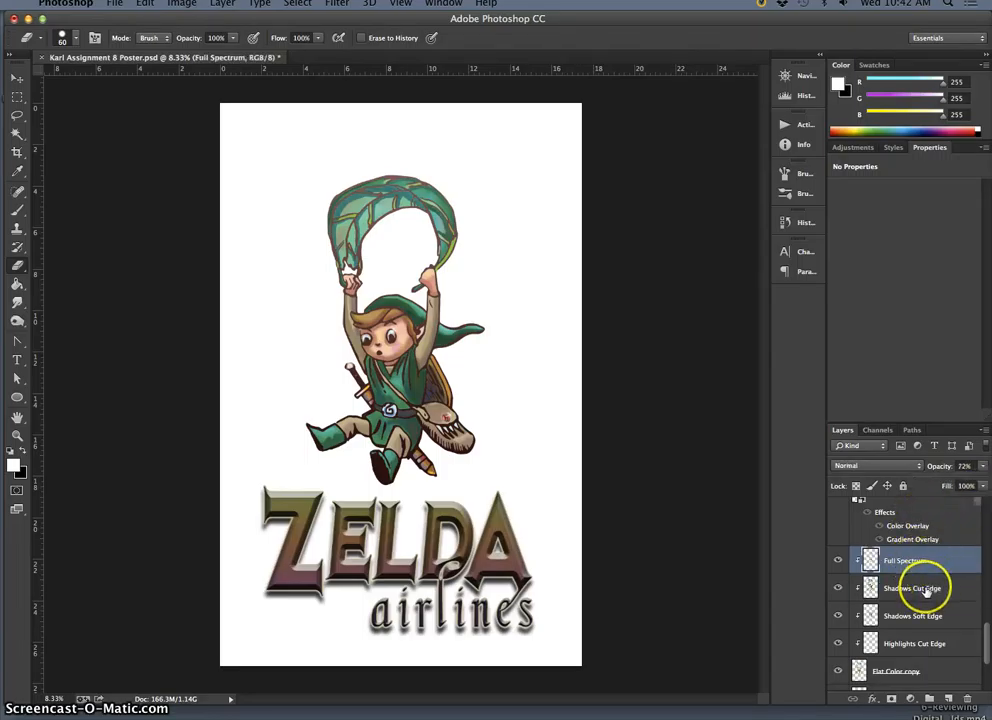
{"action": "left_click", "coordinate": [926, 591]}
{"action": "key", "text": "super+j"}
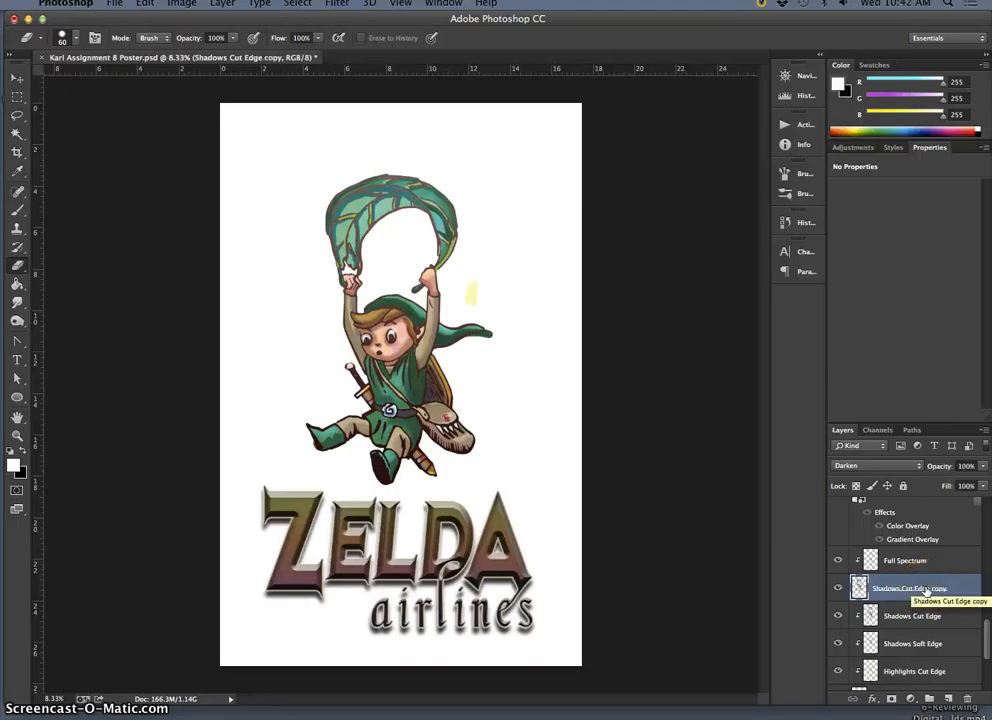
{"action": "key", "text": "super+z"}
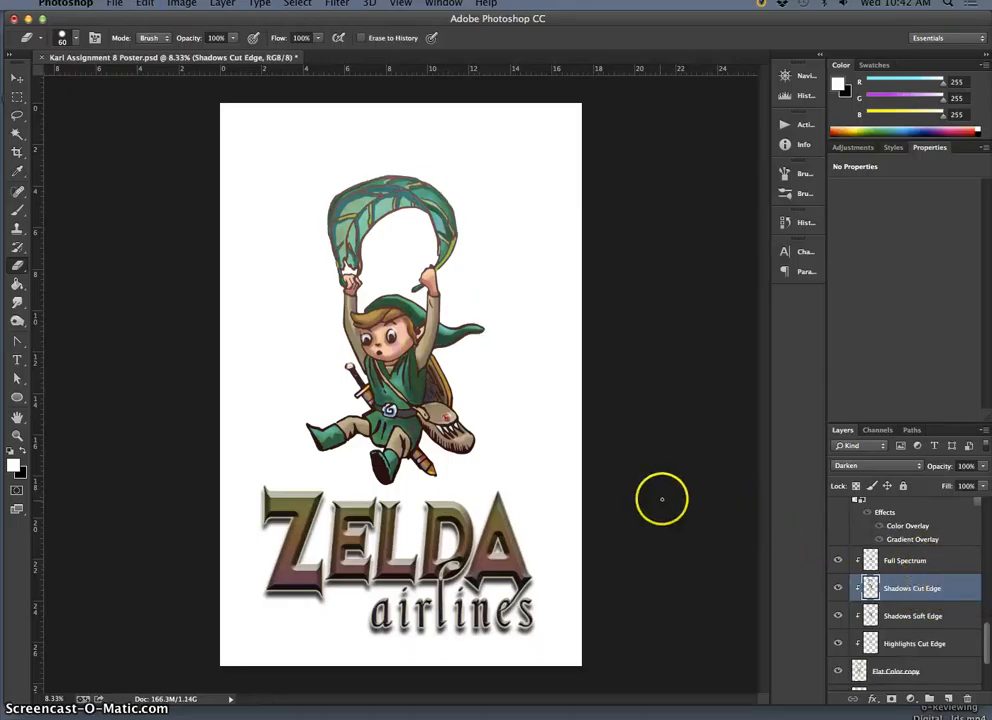
- Turn the gray Layer 1 background back on behind the figure and title
{"action": "key", "text": "super+minus"}
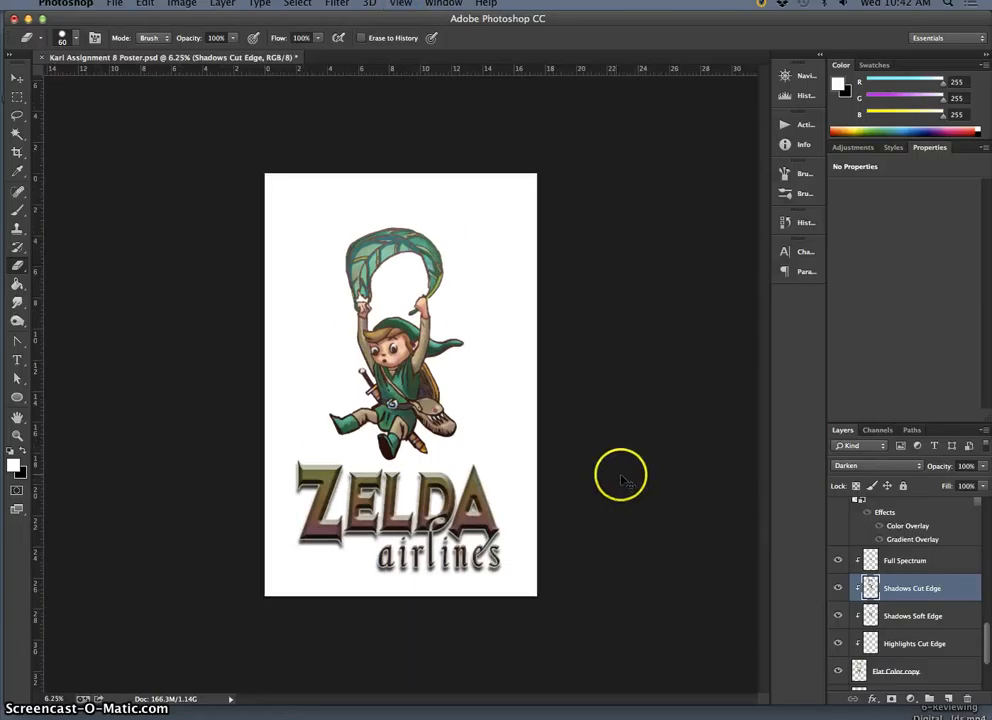
{"action": "scroll", "coordinate": [891, 610], "scroll_direction": "down", "scroll_amount": 1}
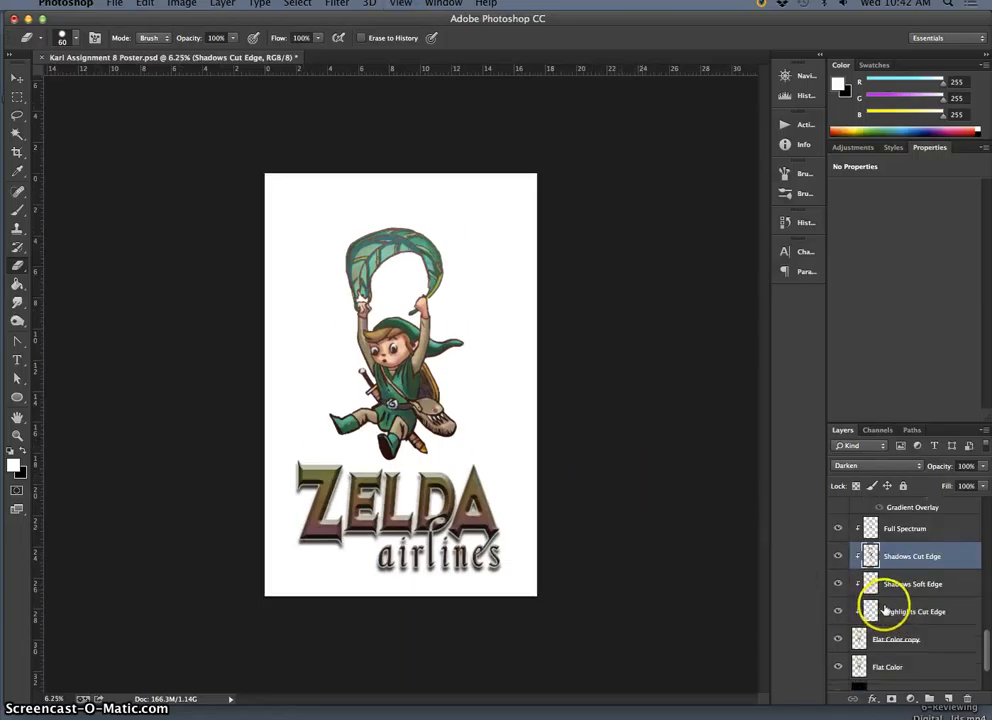
{"action": "scroll", "coordinate": [885, 611], "scroll_direction": "down", "scroll_amount": 3}
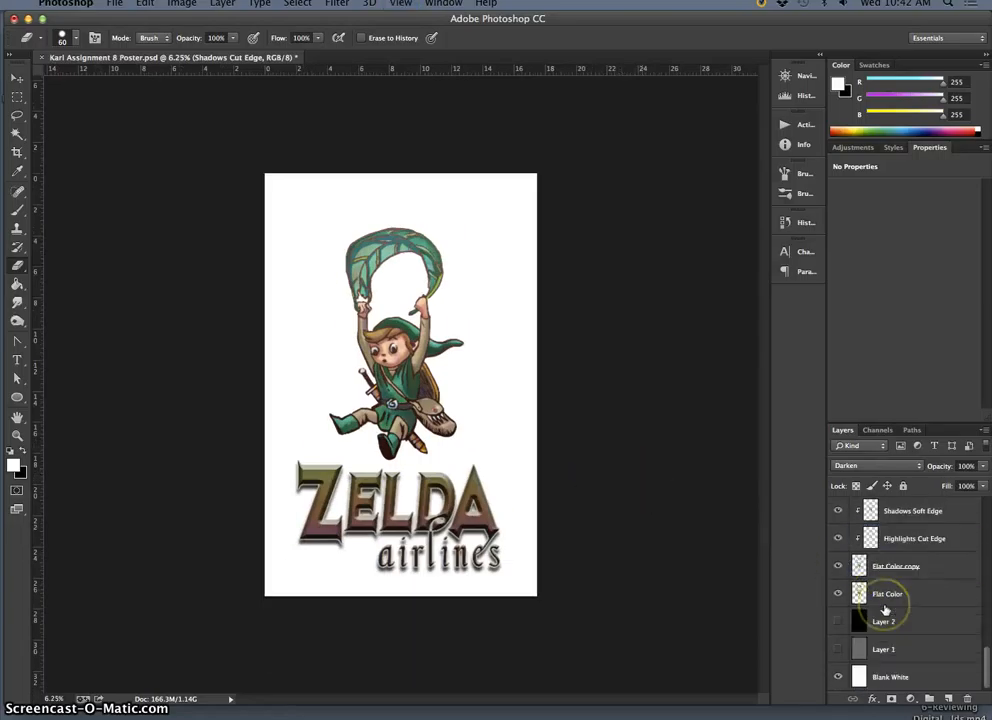
{"action": "left_click", "coordinate": [838, 649]}
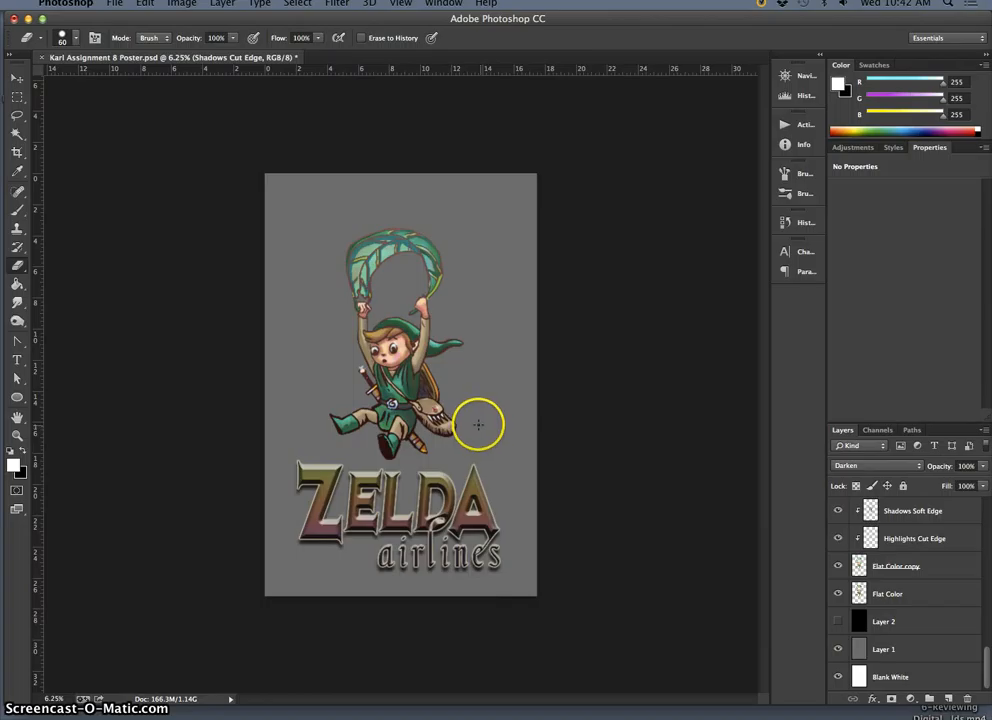
- Check the title's bevel texture and the figure's shading up close against the gray background, and save the poster
{"action": "key", "text": "super+plus"}
{"action": "key", "text": "super+plus"}
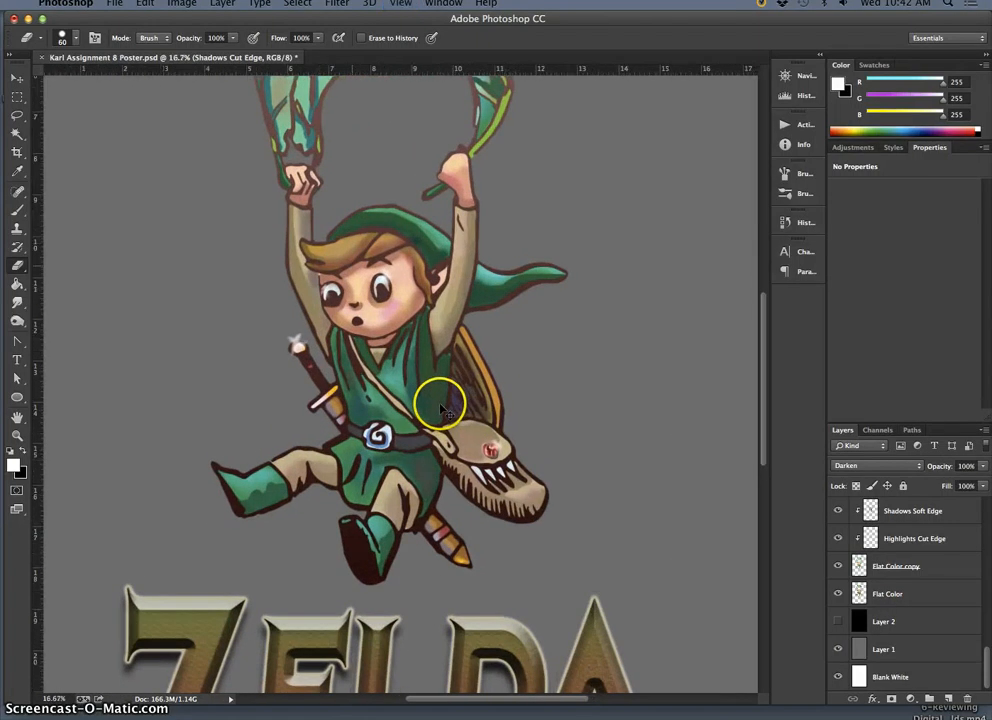
{"action": "key", "text": "super+plus"}
{"action": "scroll", "coordinate": [447, 414], "scroll_direction": "down", "scroll_amount": 1}
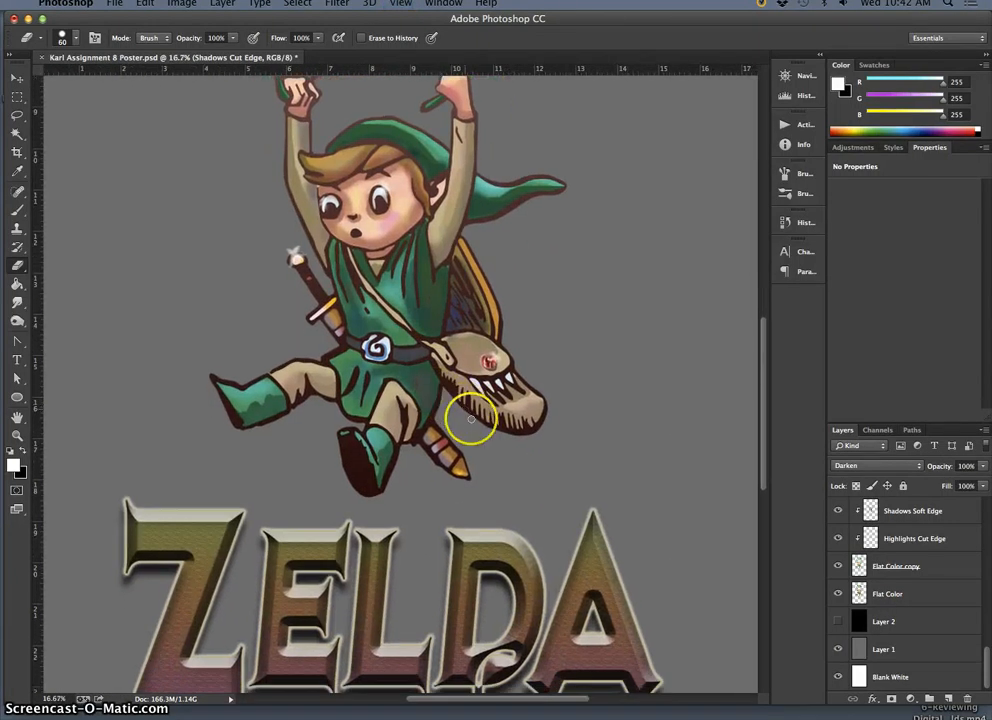
{"action": "scroll", "coordinate": [378, 531], "scroll_direction": "down", "scroll_amount": 5}
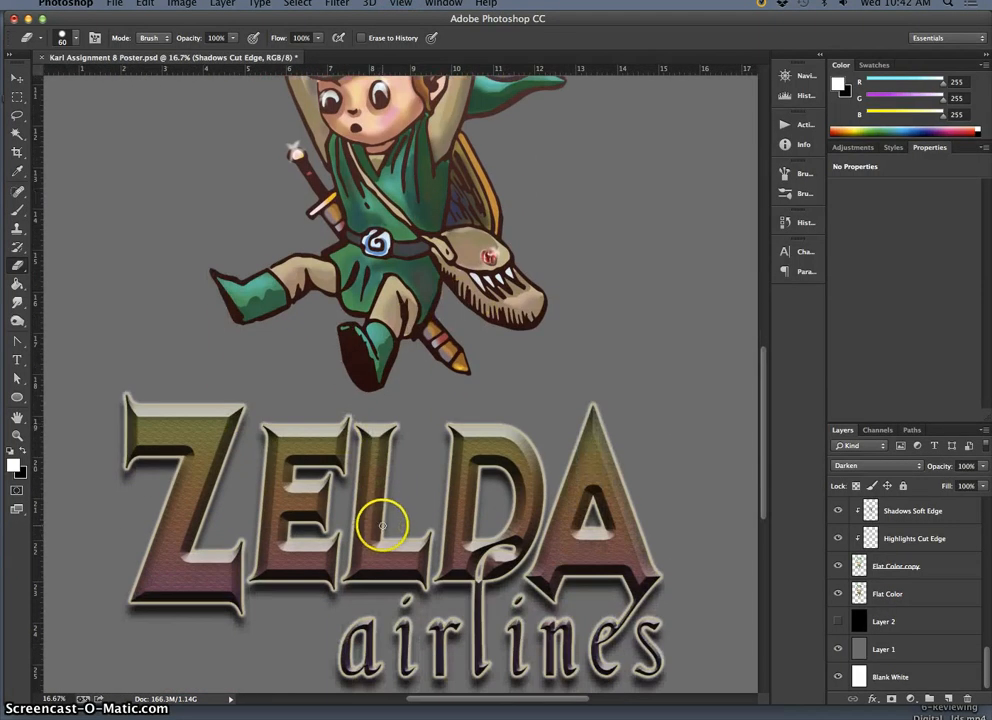
{"action": "key", "text": "super+plus"}
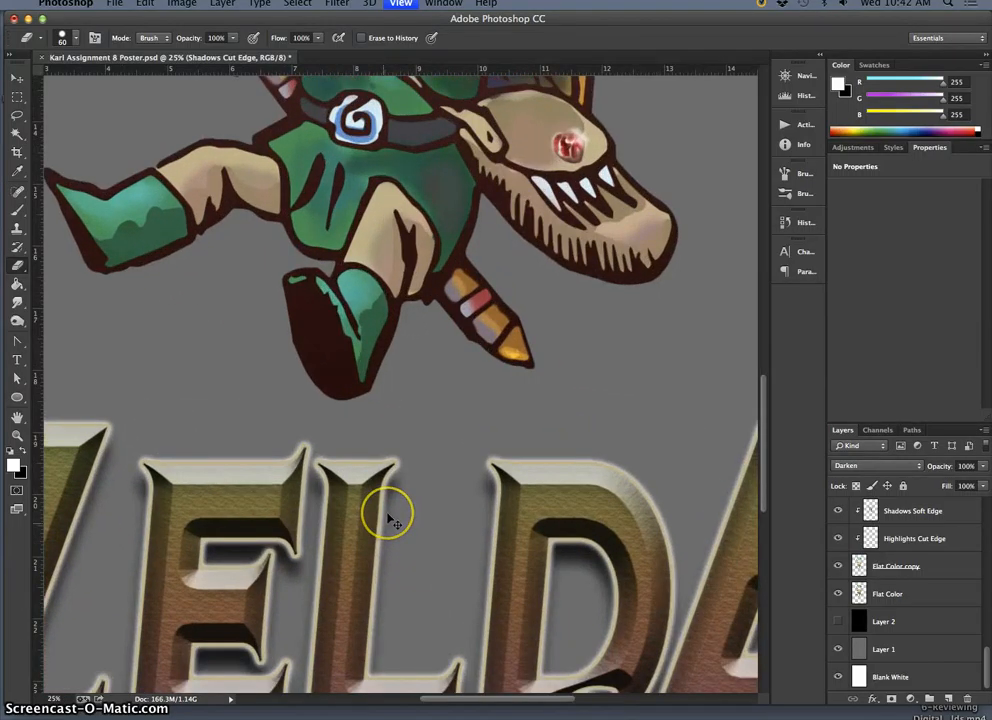
{"action": "key", "text": "super+plus"}
{"action": "scroll", "coordinate": [388, 510], "scroll_direction": "down", "scroll_amount": 10}
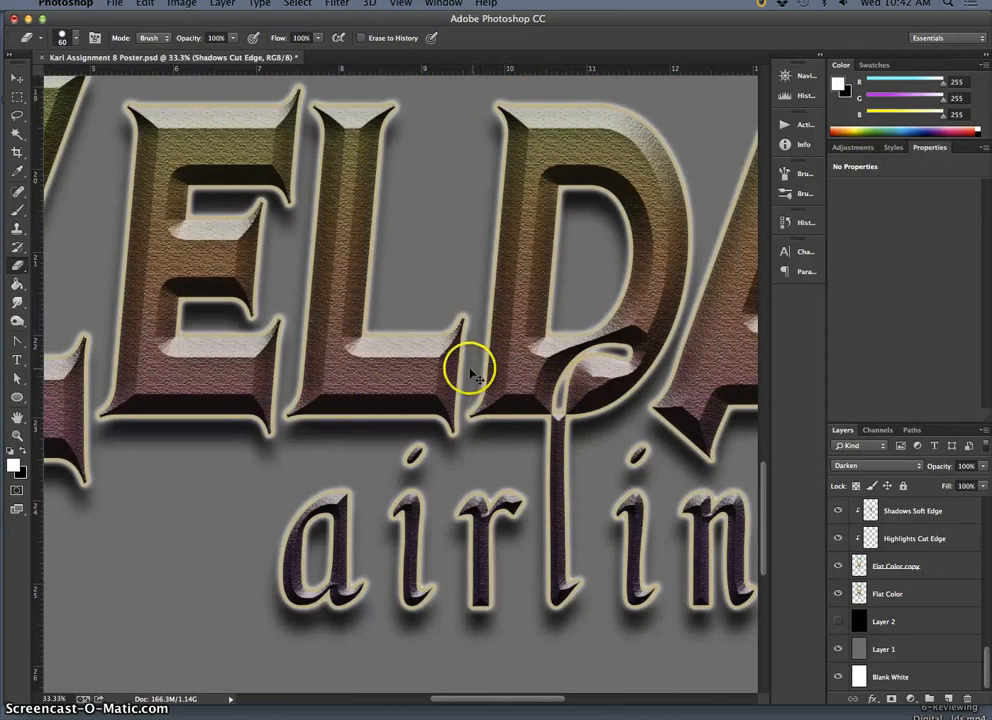
{"action": "scroll", "coordinate": [470, 372], "scroll_direction": "up", "scroll_amount": 15}
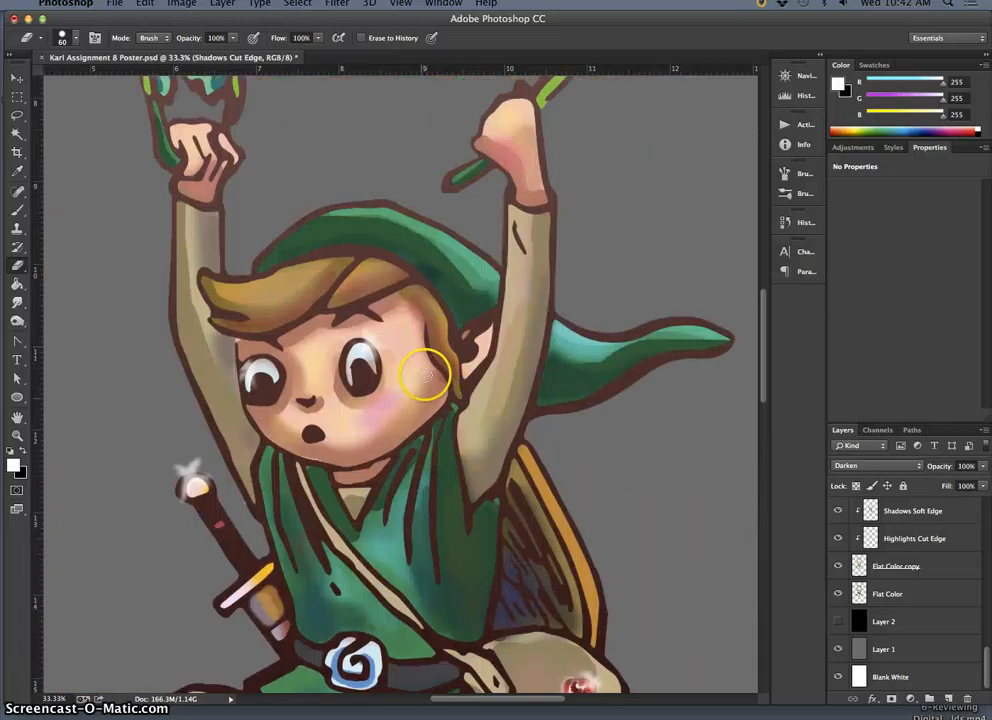
{"action": "key", "text": "super+minus"}
{"action": "key", "text": "super+minus"}
{"action": "key", "text": "super+minus"}
{"action": "key", "text": "super+minus"}
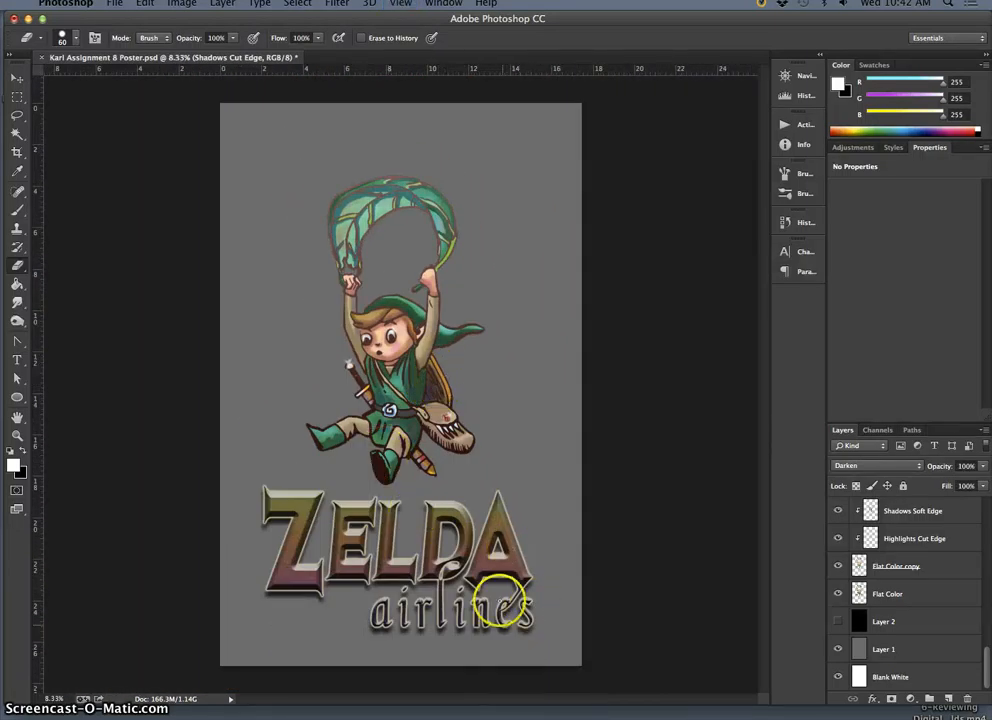
{"action": "key", "text": "super+s"}
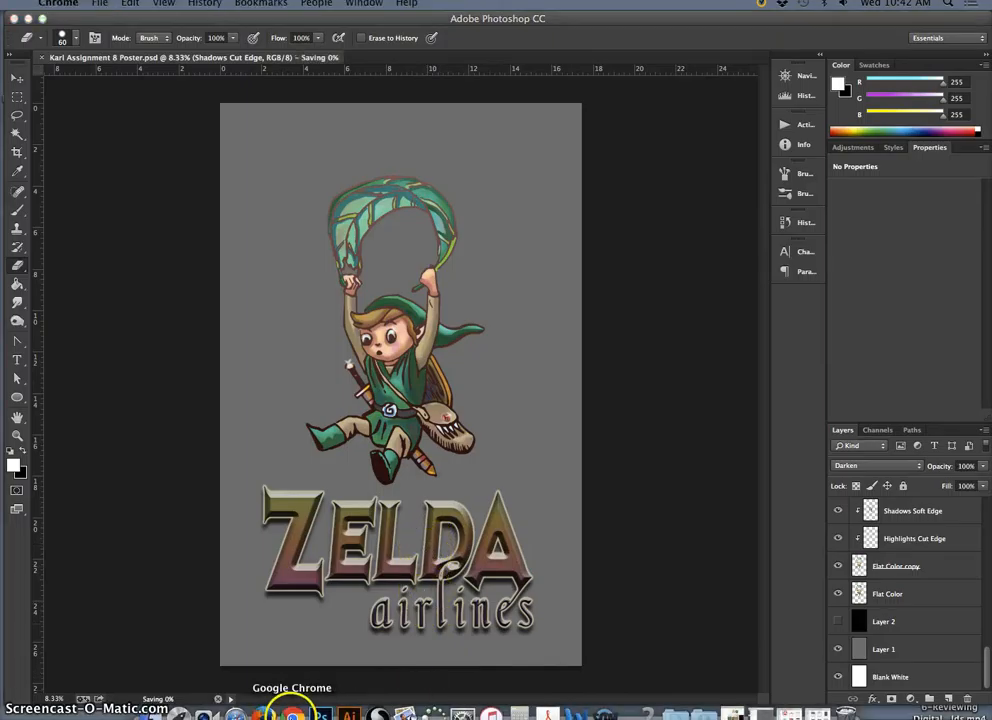
- Switch to Chrome and search Google Images for "parchment texture fill" in a new tab
{"action": "left_click", "coordinate": [292, 712]}
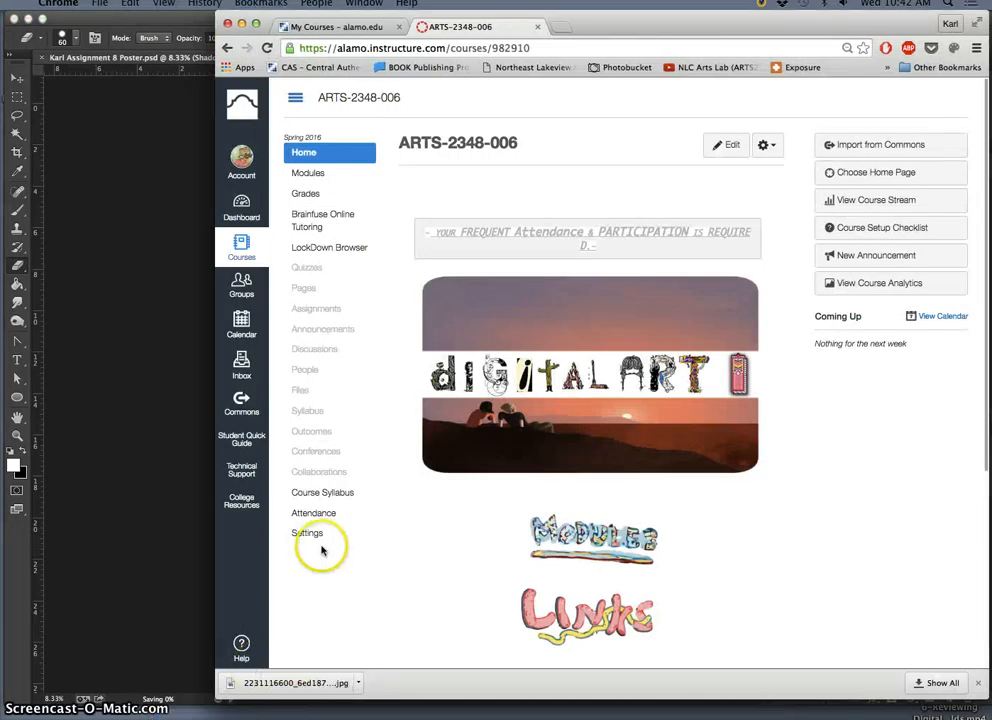
{"action": "left_click", "coordinate": [561, 28]}
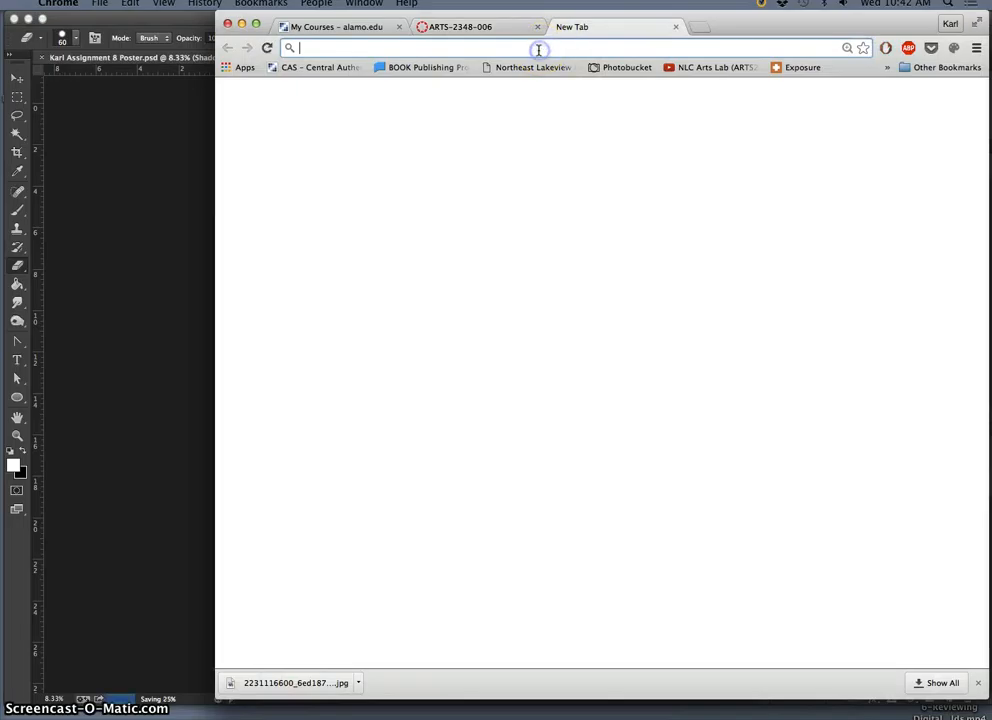
{"action": "type", "text": "parchment"}
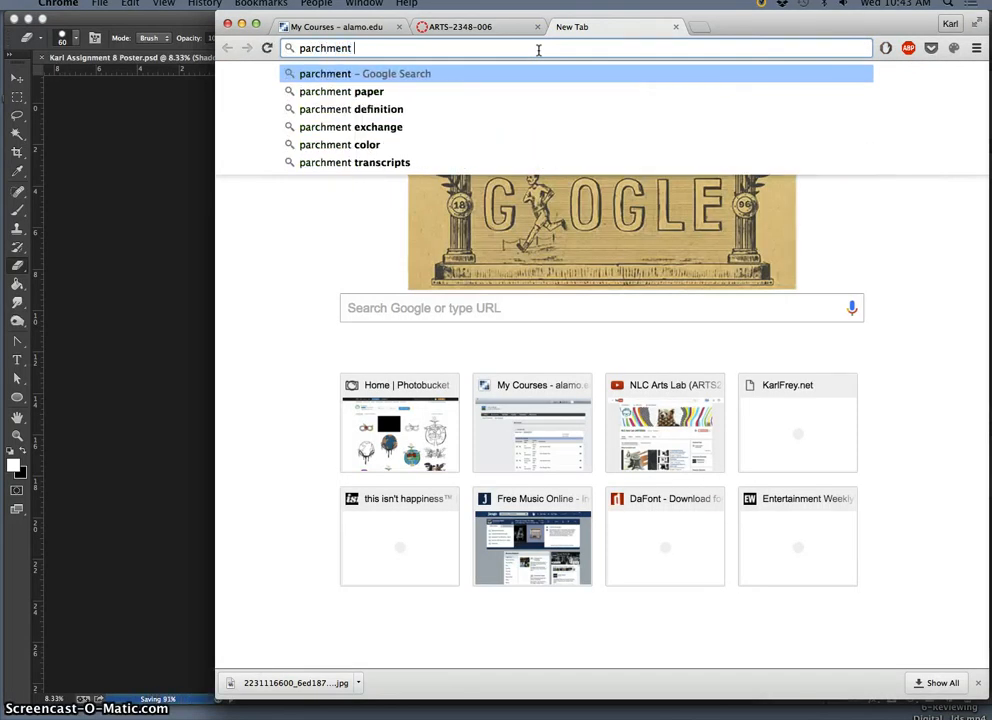
{"action": "type", "text": " t"}
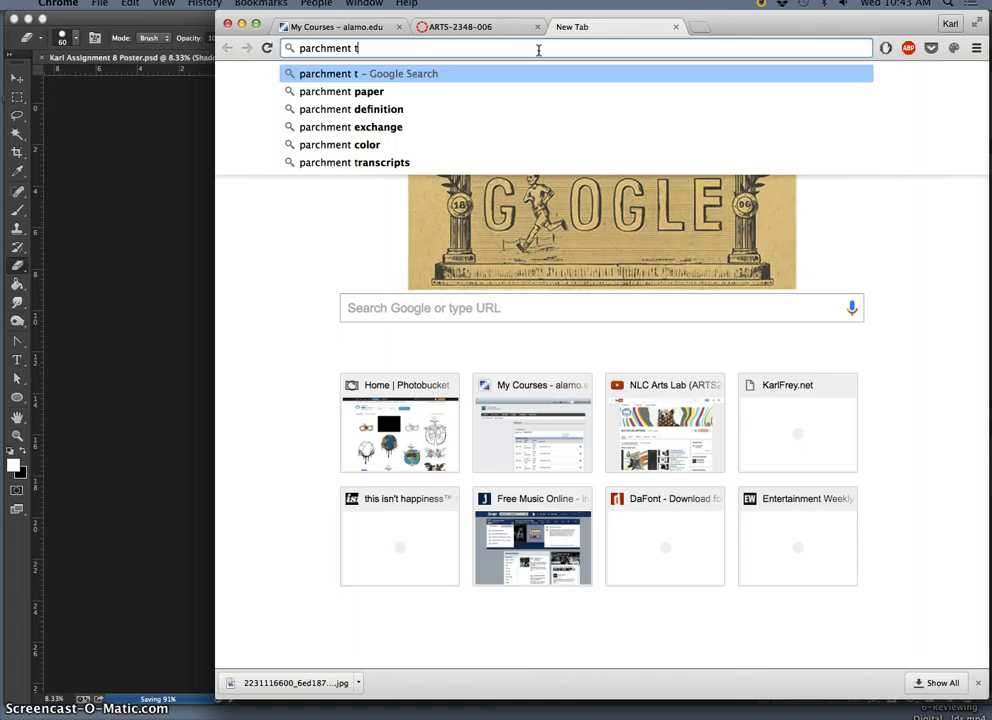
{"action": "type", "text": "exture fill"}
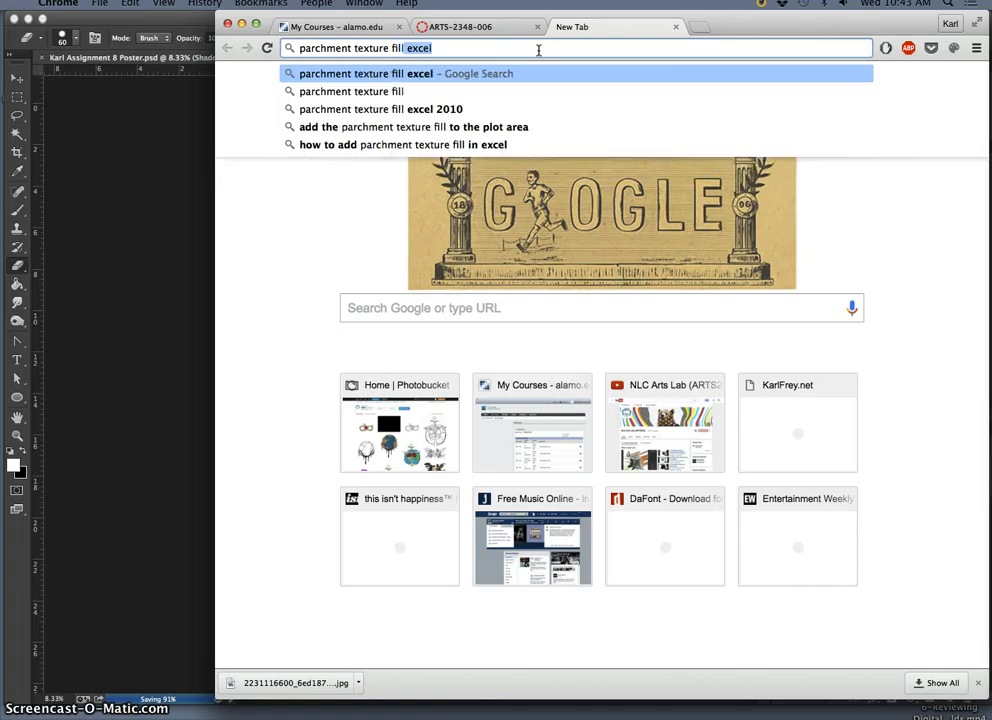
{"action": "key", "text": "BackSpace"}
{"action": "key", "text": "Return"}
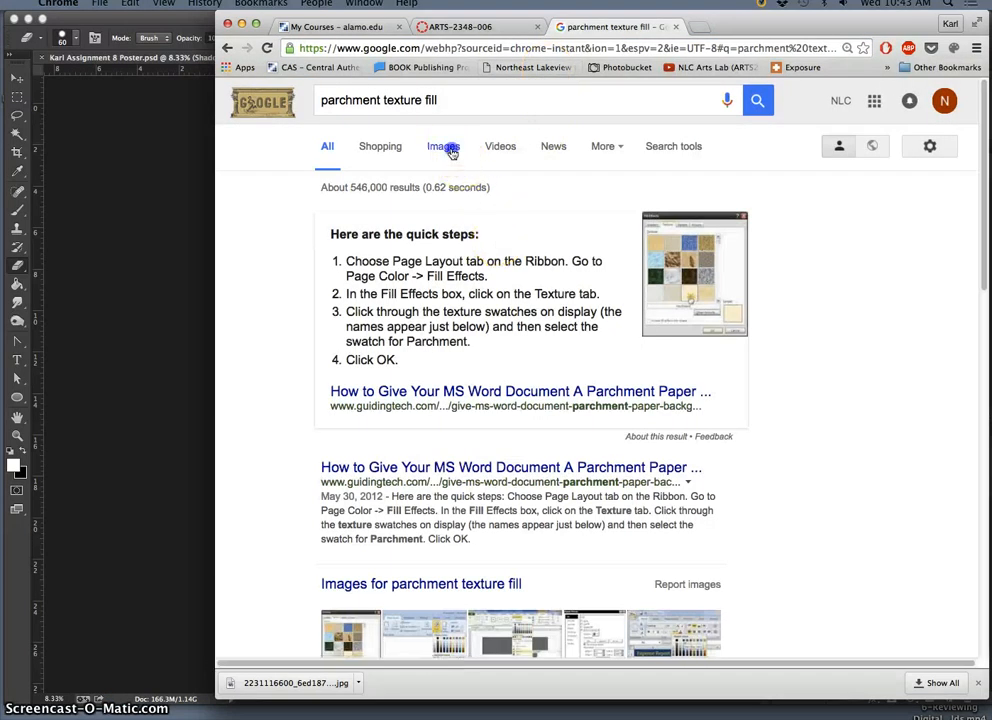
{"action": "left_click", "coordinate": [450, 150]}
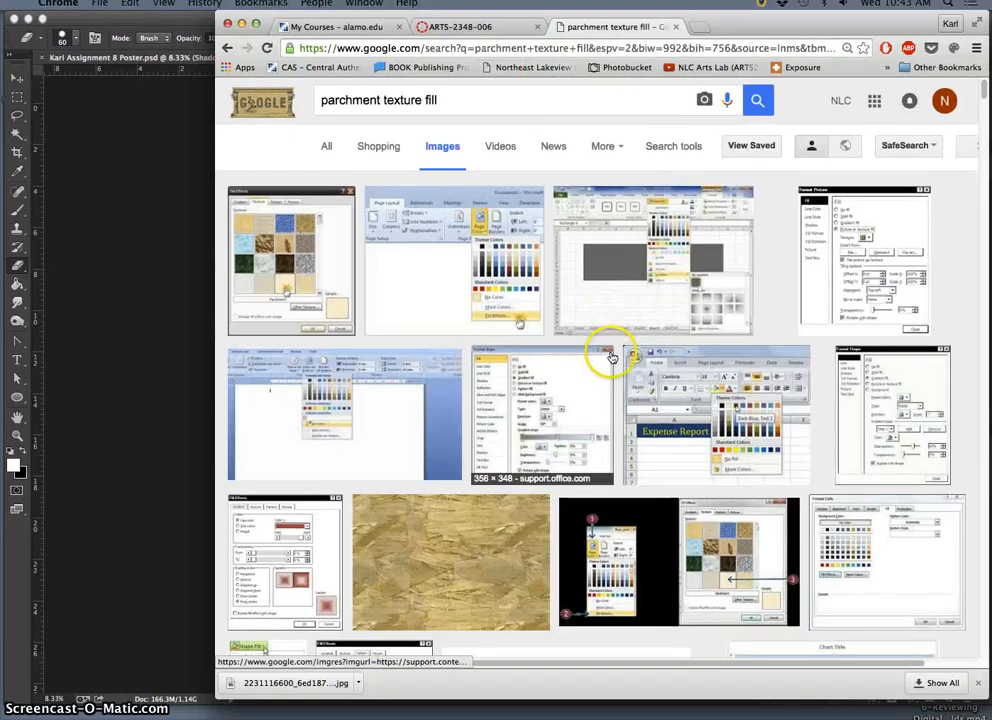
- Look through the parchment texture fill image results for a parchment or paper texture suited to the poster background
{"action": "scroll", "coordinate": [611, 357], "scroll_direction": "down", "scroll_amount": 10}
{"action": "scroll", "coordinate": [611, 357], "scroll_direction": "up", "scroll_amount": 10}
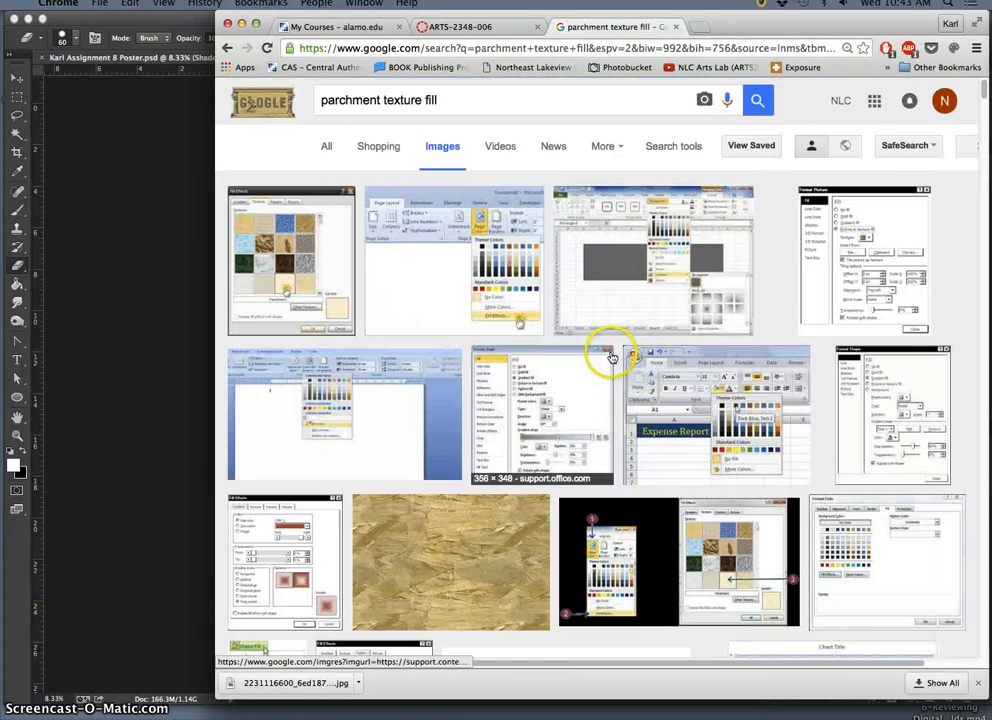
{"action": "scroll", "coordinate": [613, 310], "scroll_direction": "down", "scroll_amount": 8}
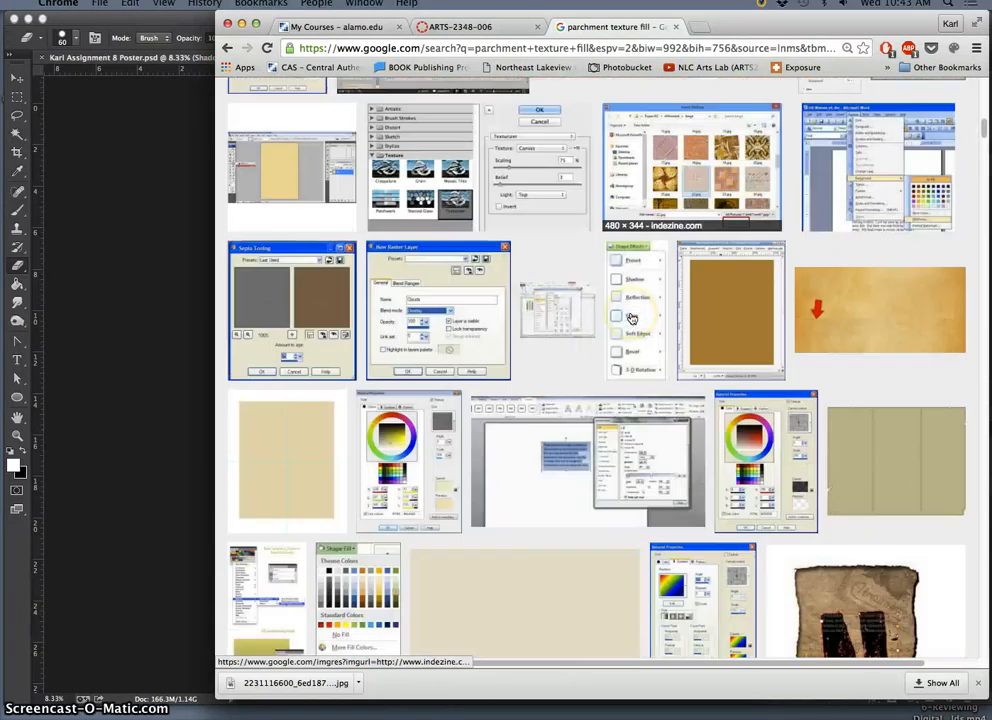
{"action": "scroll", "coordinate": [631, 318], "scroll_direction": "down", "scroll_amount": 5}
{"action": "scroll", "coordinate": [635, 317], "scroll_direction": "up", "scroll_amount": 2}
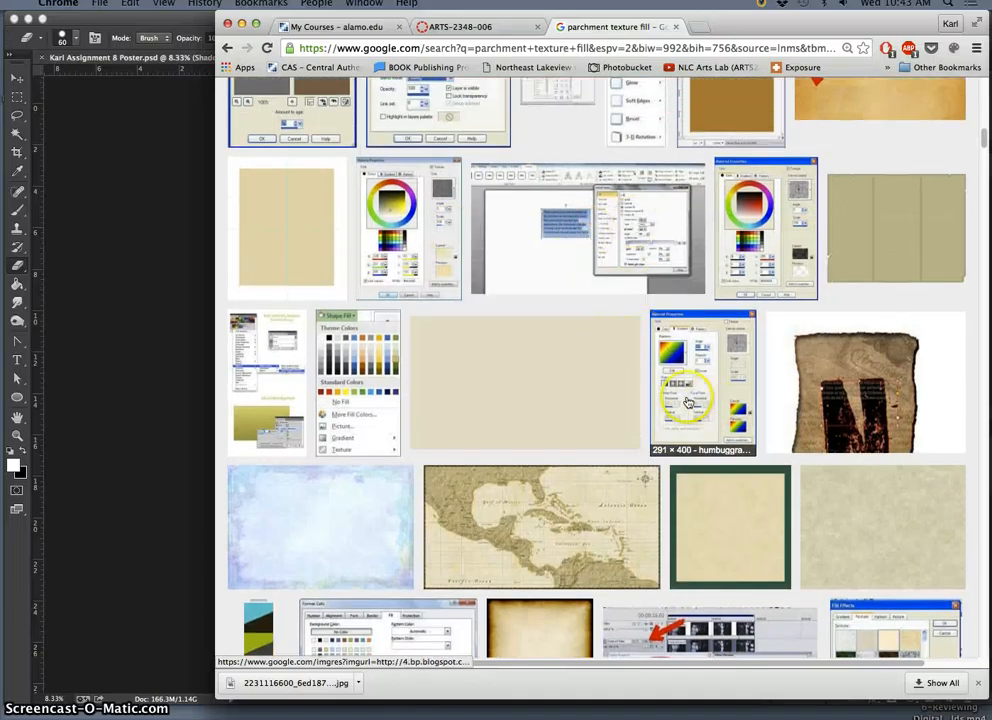
{"action": "scroll", "coordinate": [686, 398], "scroll_direction": "down", "scroll_amount": 6}
{"action": "scroll", "coordinate": [685, 395], "scroll_direction": "down", "scroll_amount": 3}
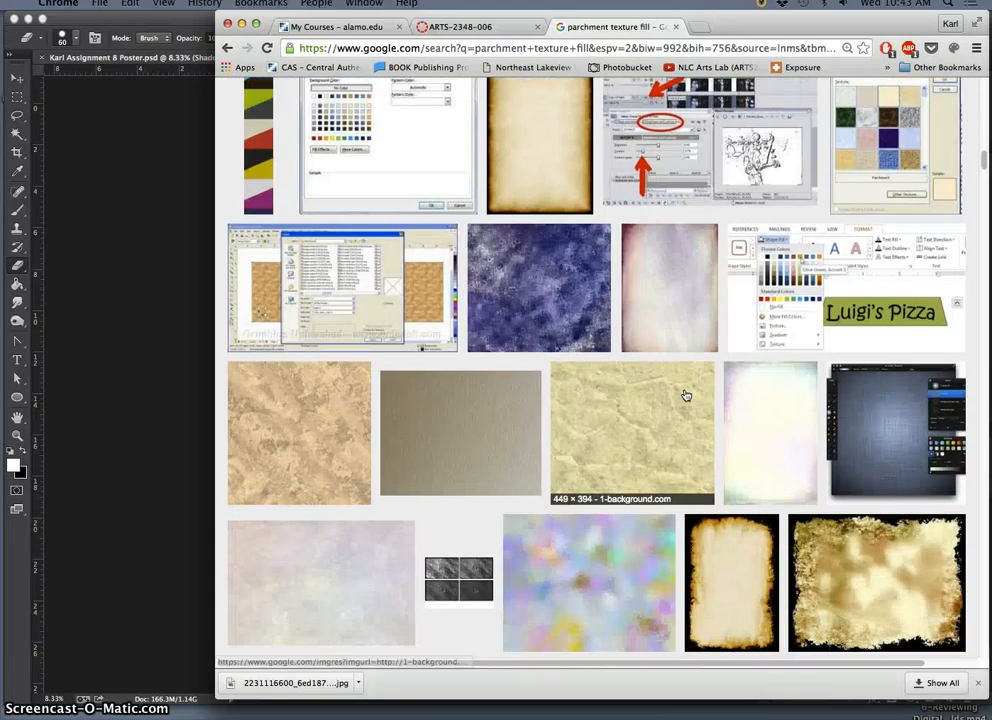
{"action": "scroll", "coordinate": [686, 395], "scroll_direction": "down", "scroll_amount": 6}
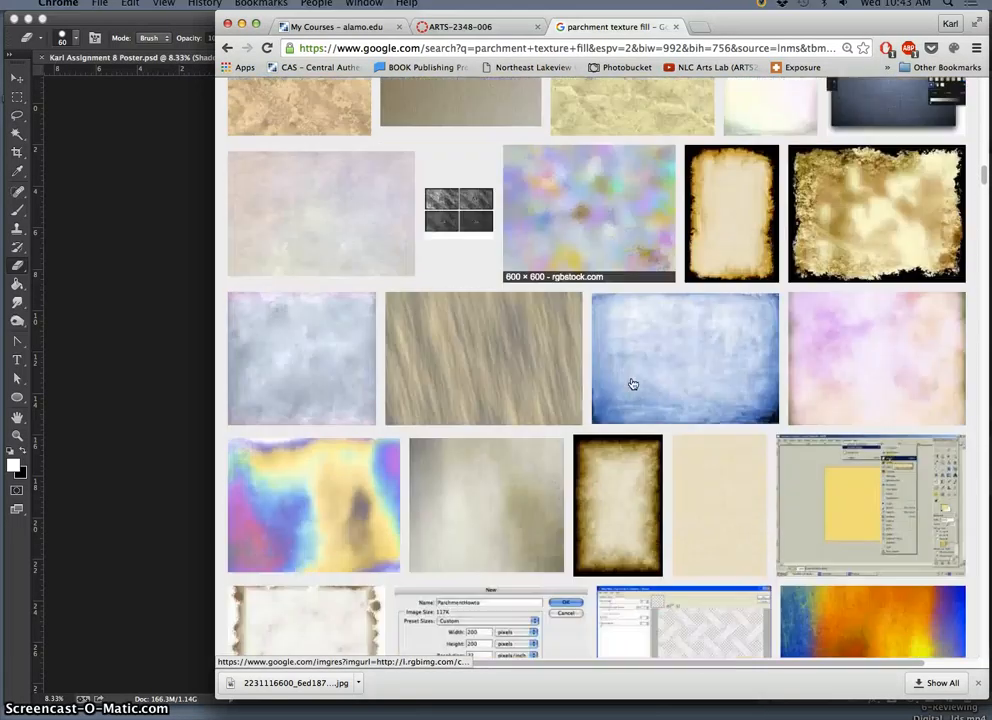
{"action": "scroll", "coordinate": [632, 383], "scroll_direction": "down", "scroll_amount": 2}
{"action": "scroll", "coordinate": [682, 386], "scroll_direction": "down", "scroll_amount": 1}
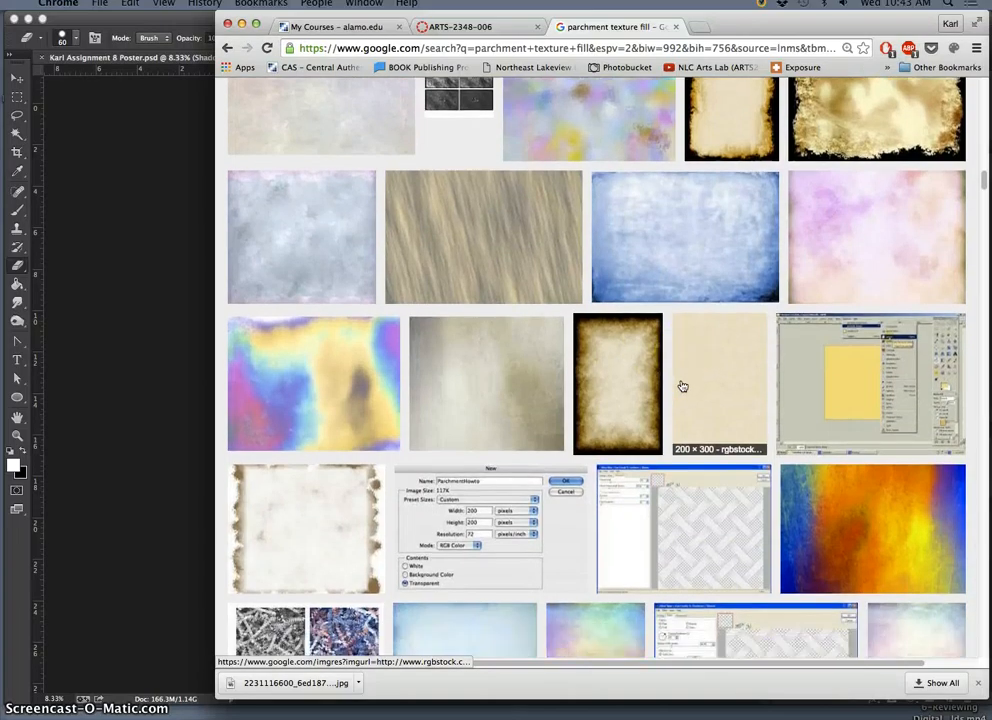
{"action": "scroll", "coordinate": [682, 386], "scroll_direction": "down", "scroll_amount": 4}
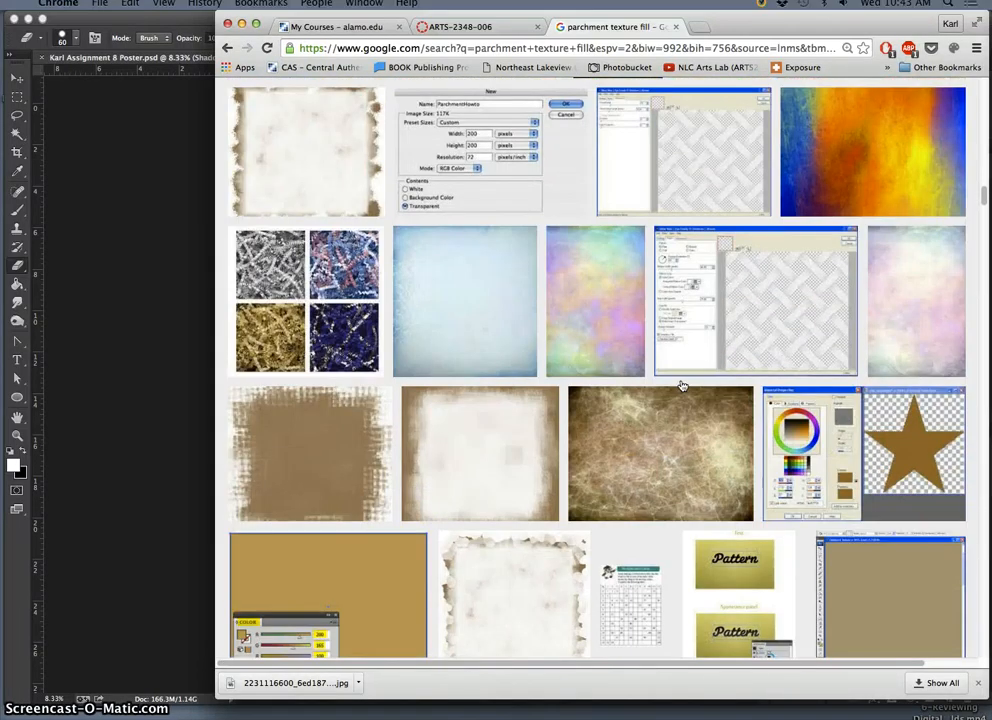
{"action": "scroll", "coordinate": [682, 386], "scroll_direction": "up", "scroll_amount": 1}
{"action": "left_click", "coordinate": [690, 443]}
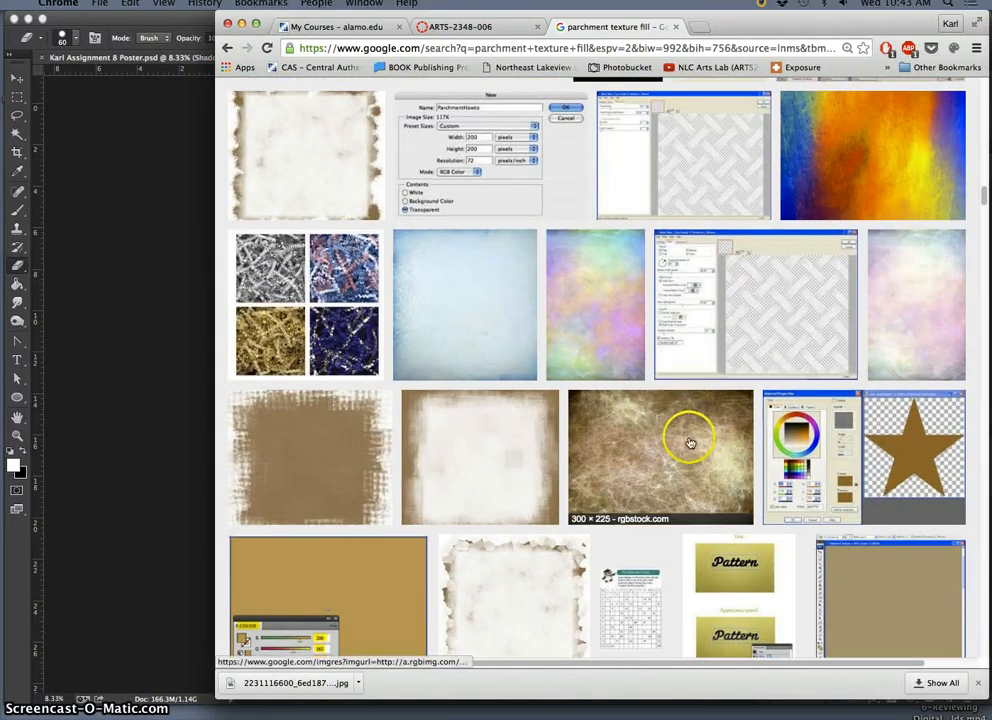
{"action": "scroll", "coordinate": [690, 443], "scroll_direction": "up", "scroll_amount": 15}
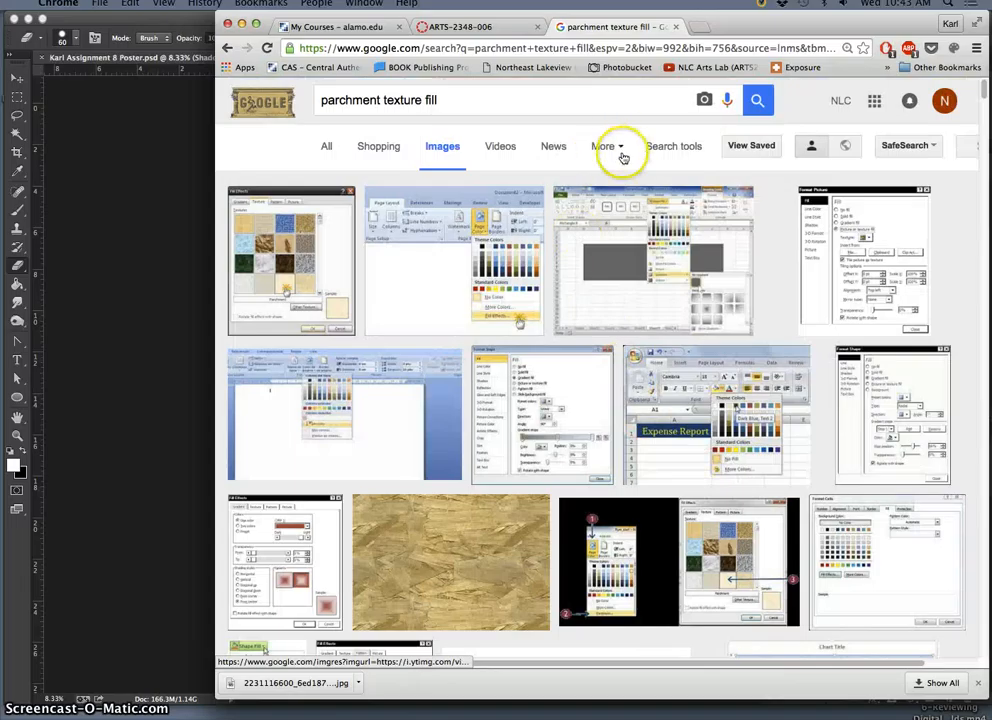
- Limit the image results to large sizes and open the 1200 × 1600 ragged-edge parchment in a new tab
{"action": "left_click", "coordinate": [673, 146]}
{"action": "left_click", "coordinate": [332, 188]}
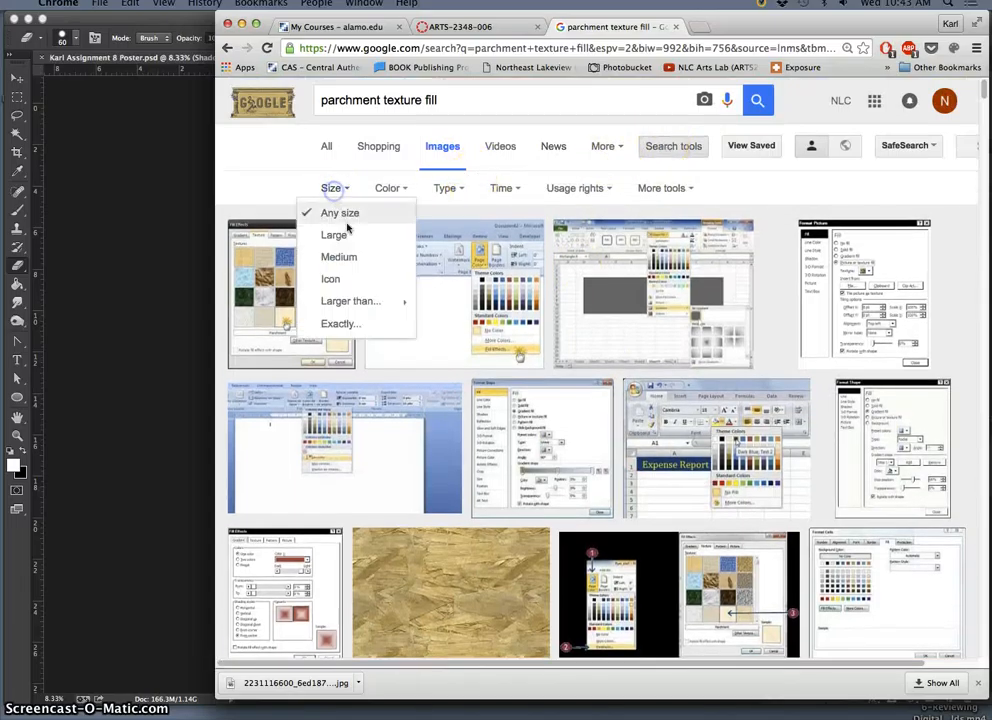
{"action": "left_click", "coordinate": [347, 233]}
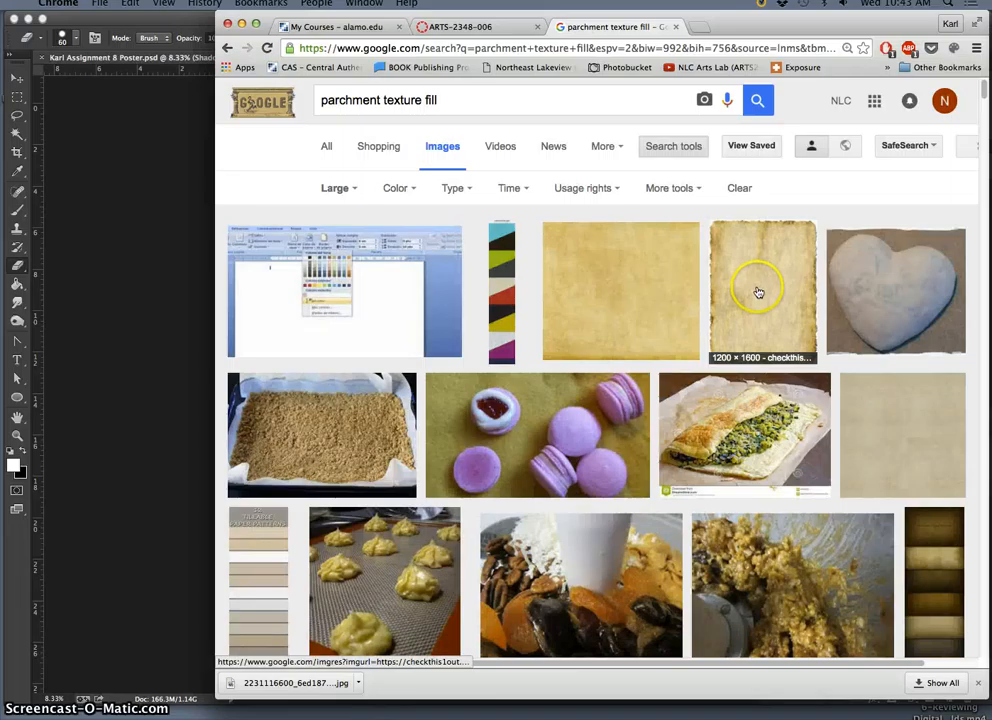
{"action": "right_click", "coordinate": [758, 292]}
{"action": "left_click", "coordinate": [768, 296]}
- Look through more large parchment results, and change the image search to "watercolor texture fill"
{"action": "scroll", "coordinate": [670, 343], "scroll_direction": "down", "scroll_amount": 2}
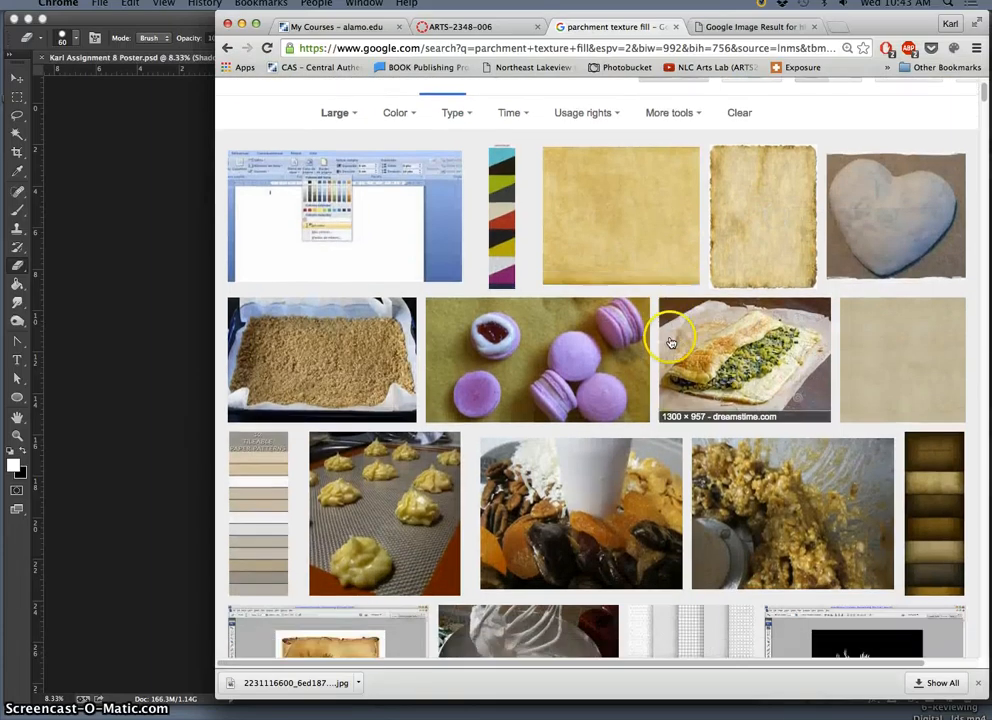
{"action": "scroll", "coordinate": [670, 343], "scroll_direction": "down", "scroll_amount": 12}
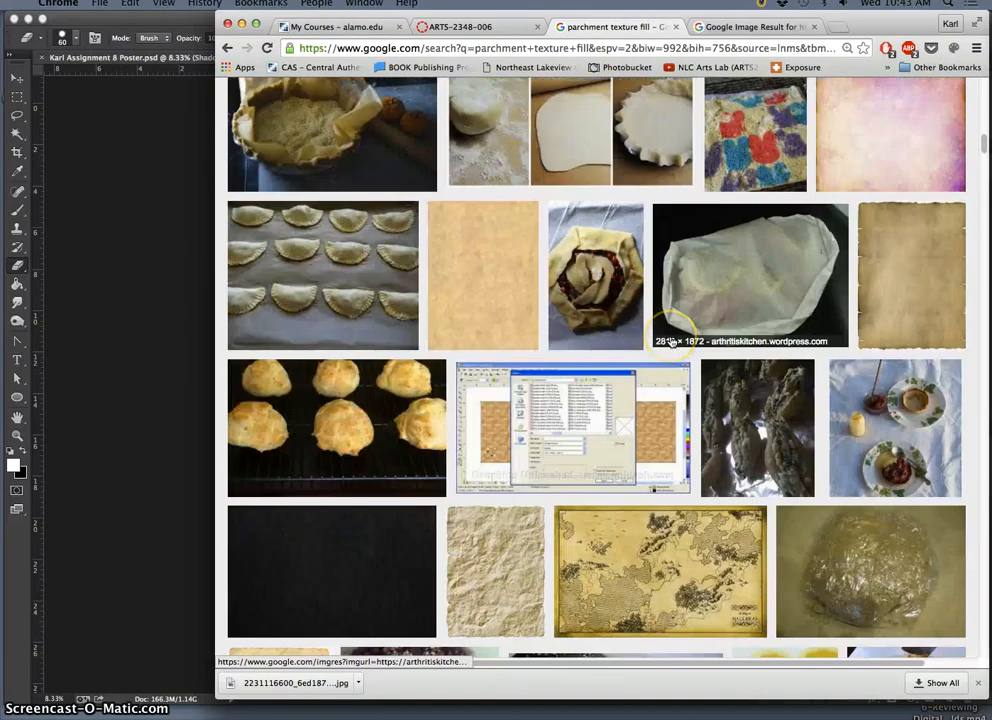
{"action": "scroll", "coordinate": [669, 341], "scroll_direction": "down", "scroll_amount": 10}
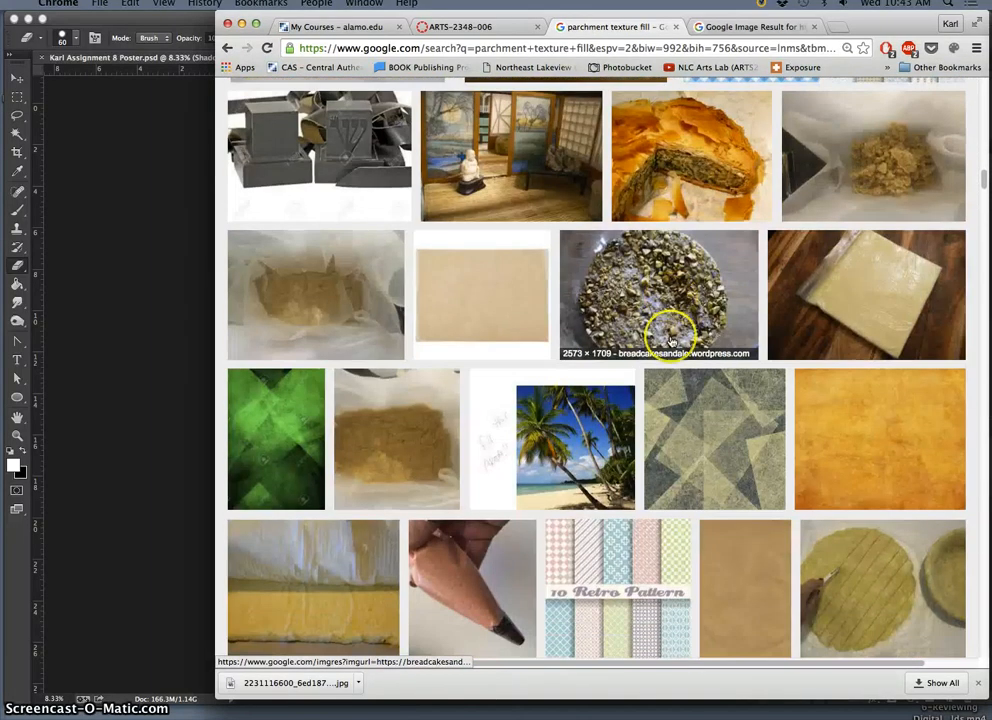
{"action": "scroll", "coordinate": [668, 338], "scroll_direction": "up", "scroll_amount": 20}
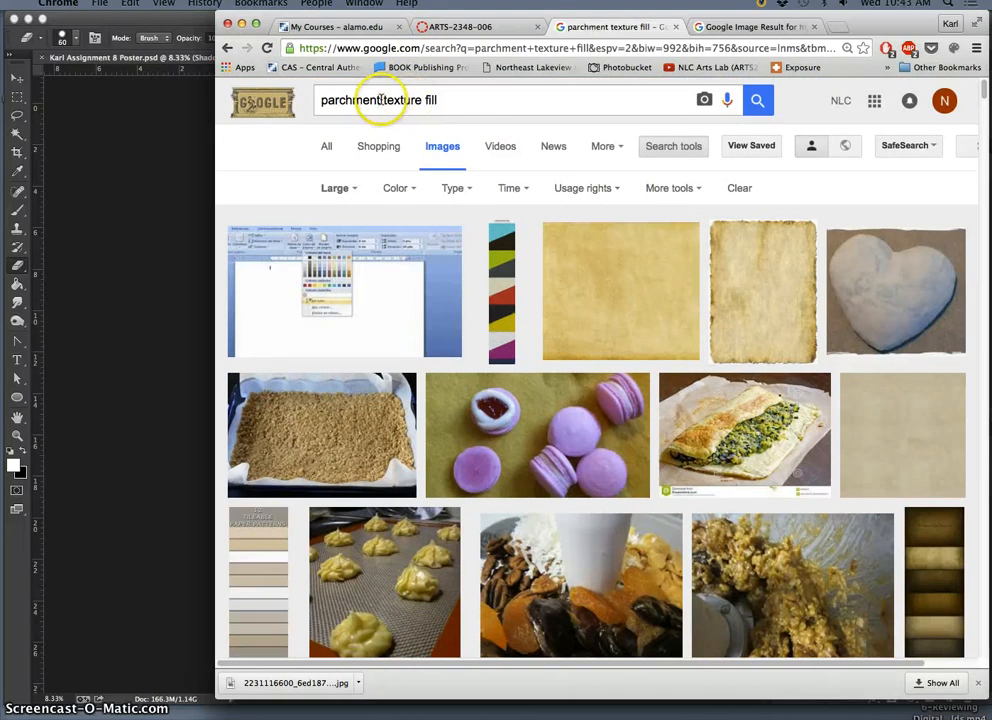
{"action": "left_click_drag", "start_coordinate": [380, 100], "coordinate": [308, 97]}
{"action": "type", "text": "wate"}
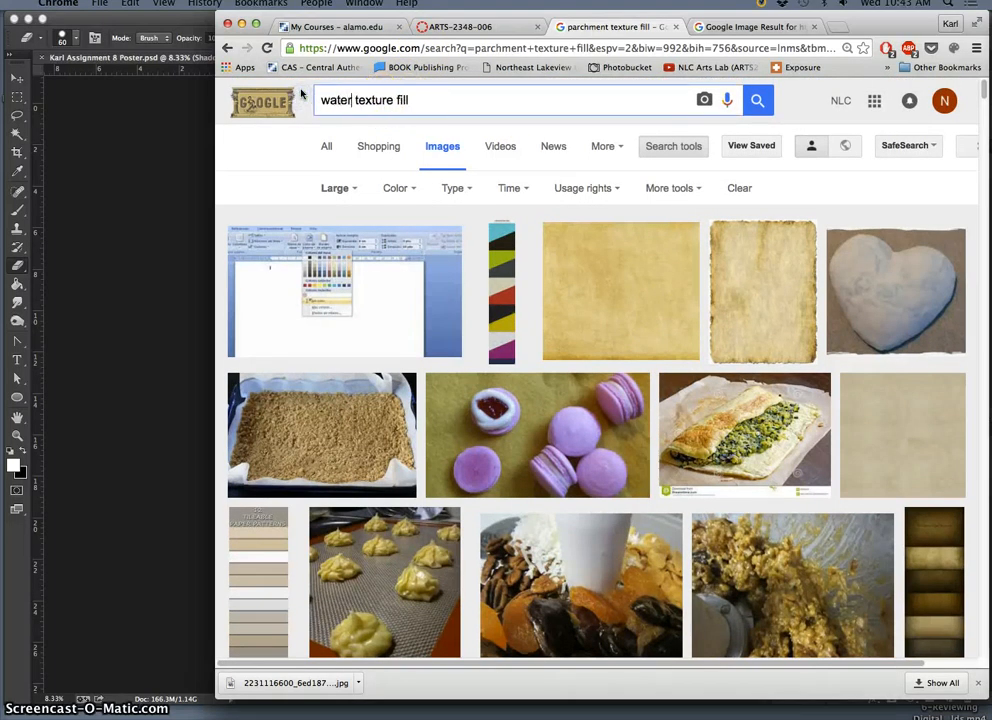
{"action": "type", "text": "rcolor"}
{"action": "key", "text": "Return"}
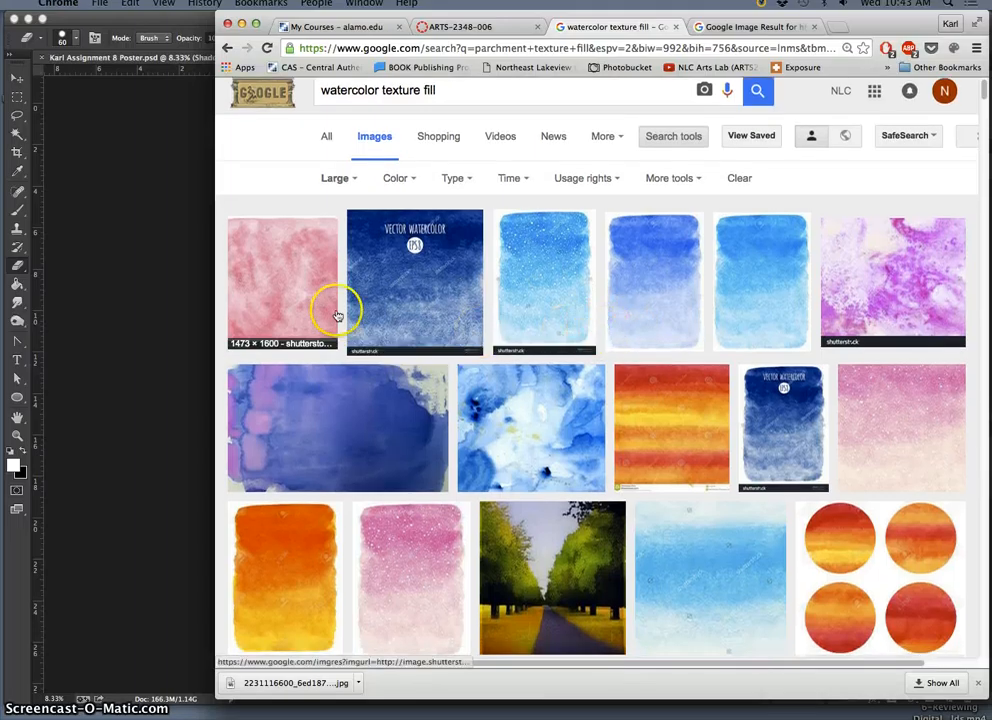
- Open the 978 × 1300 pink watercolor texture with white snow specks in a new tab
{"action": "scroll", "coordinate": [520, 420], "scroll_direction": "down", "scroll_amount": 4}
{"action": "scroll", "coordinate": [618, 460], "scroll_direction": "down", "scroll_amount": 2}
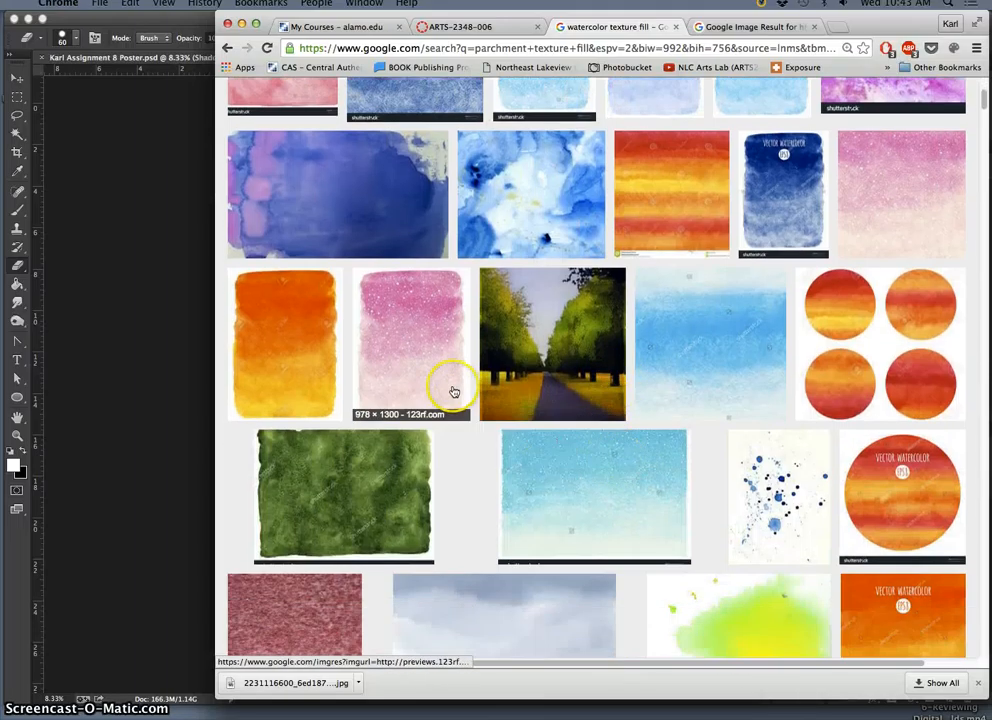
{"action": "right_click", "coordinate": [424, 367]}
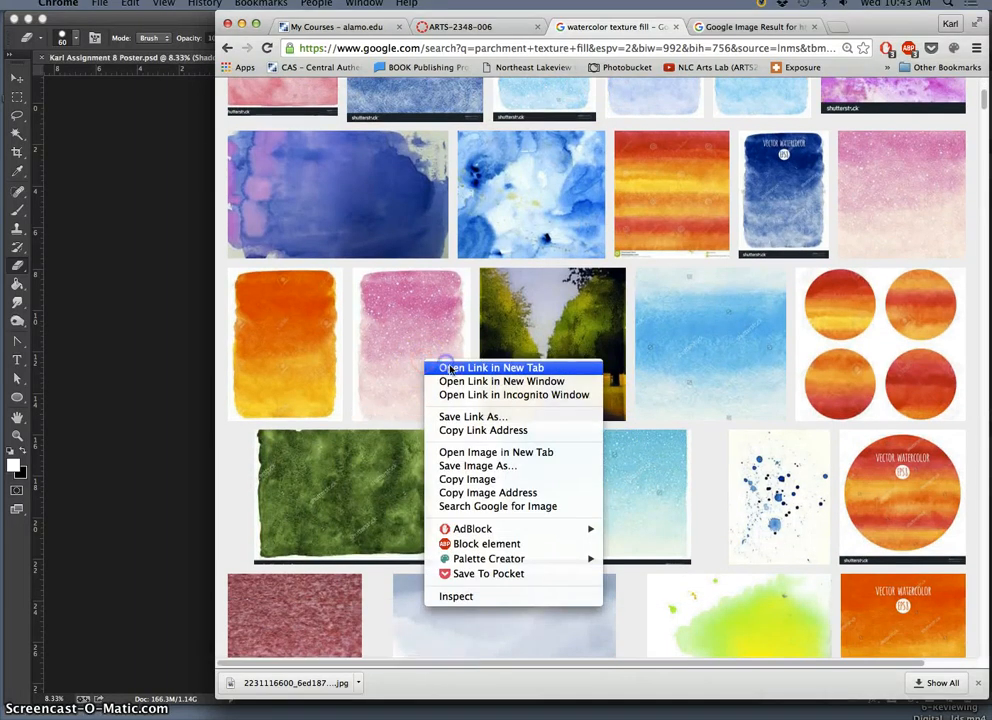
{"action": "left_click", "coordinate": [450, 367]}
- Look further through the watercolor textures and open the 1209 × 1500 multicolored splash image in a new tab
{"action": "scroll", "coordinate": [600, 425], "scroll_direction": "down", "scroll_amount": 9}
{"action": "scroll", "coordinate": [625, 432], "scroll_direction": "down", "scroll_amount": 20}
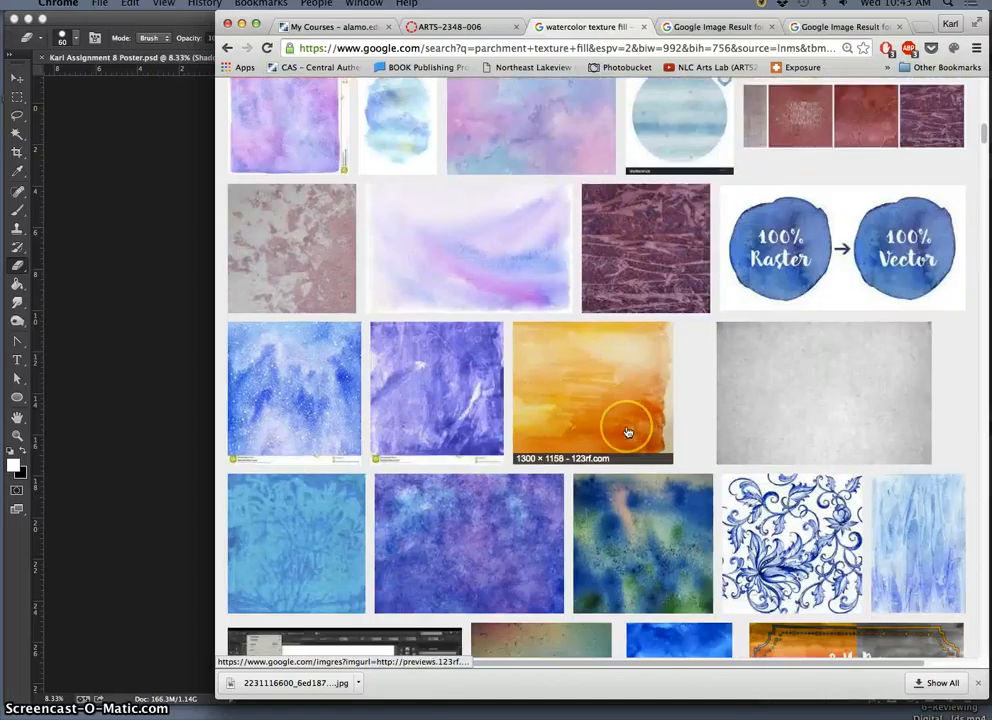
{"action": "scroll", "coordinate": [628, 432], "scroll_direction": "down", "scroll_amount": 20}
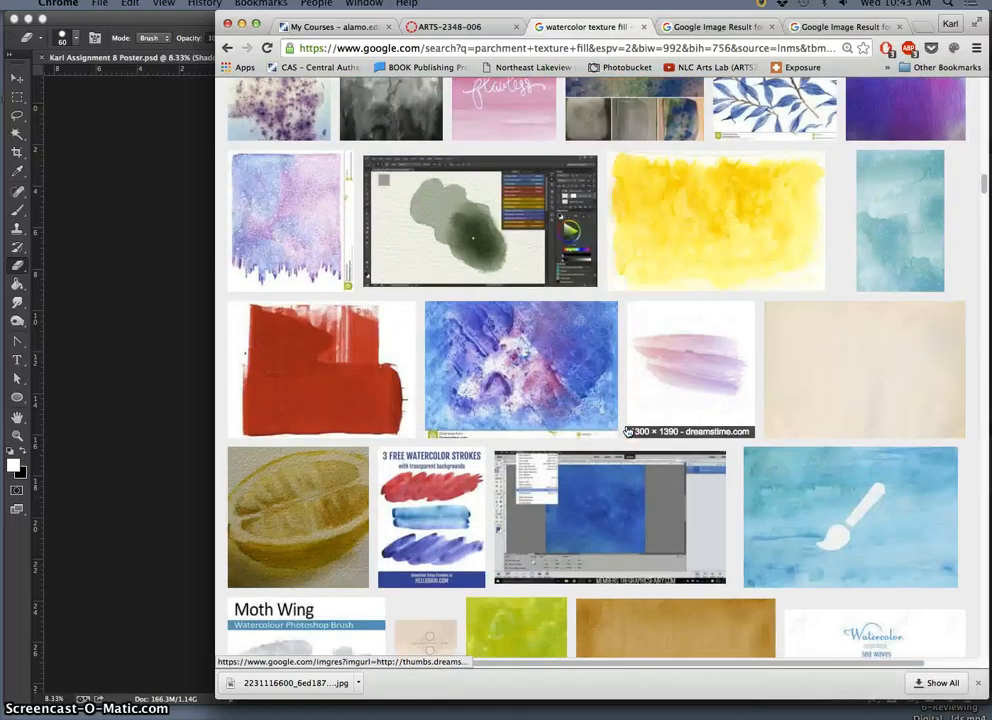
{"action": "scroll", "coordinate": [628, 431], "scroll_direction": "down", "scroll_amount": 1}
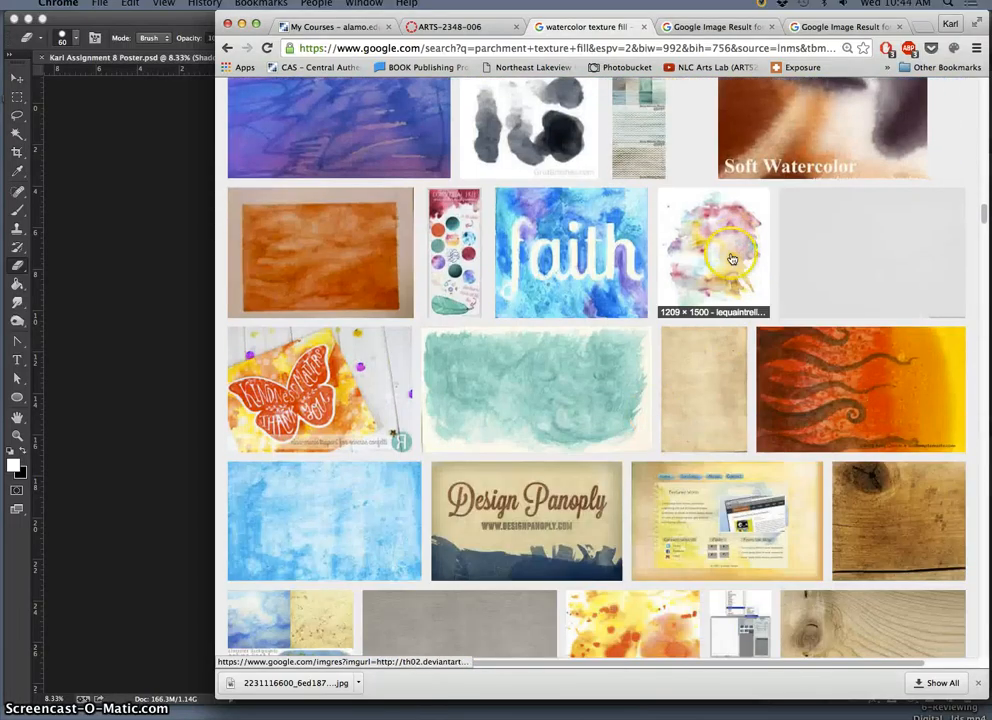
{"action": "left_click", "coordinate": [722, 384]}
{"action": "right_click", "coordinate": [720, 267]}
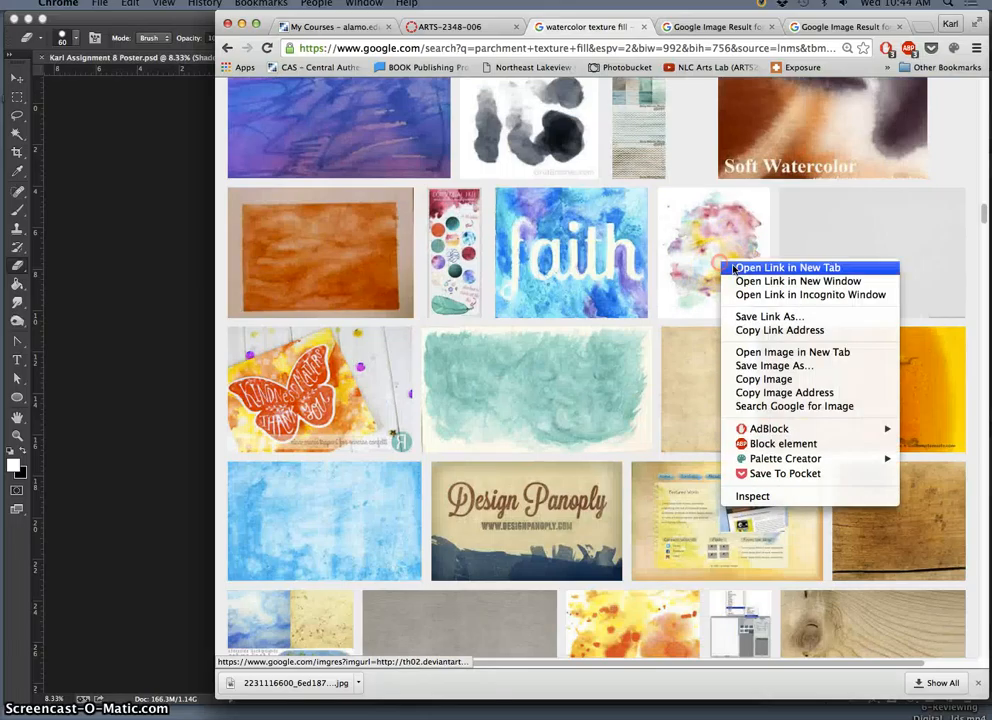
{"action": "left_click", "coordinate": [760, 264]}
- Show the enlarged parchment image, move the Photoshop window aside to expose the desktop, and save the parchment there
{"action": "left_click", "coordinate": [665, 27]}
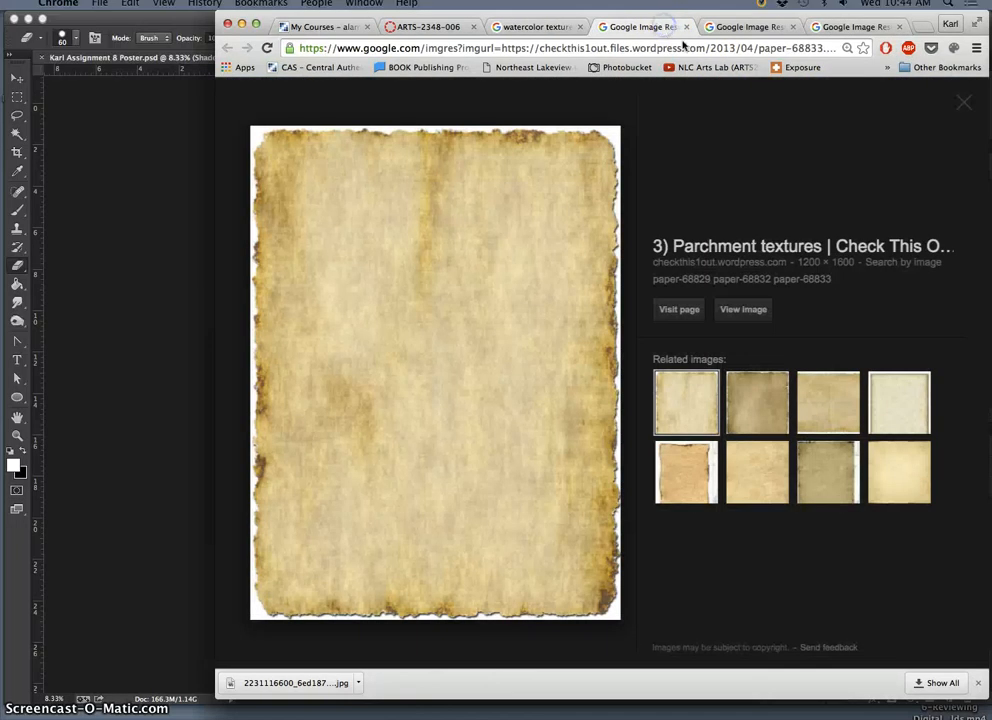
{"action": "left_click", "coordinate": [85, 18]}
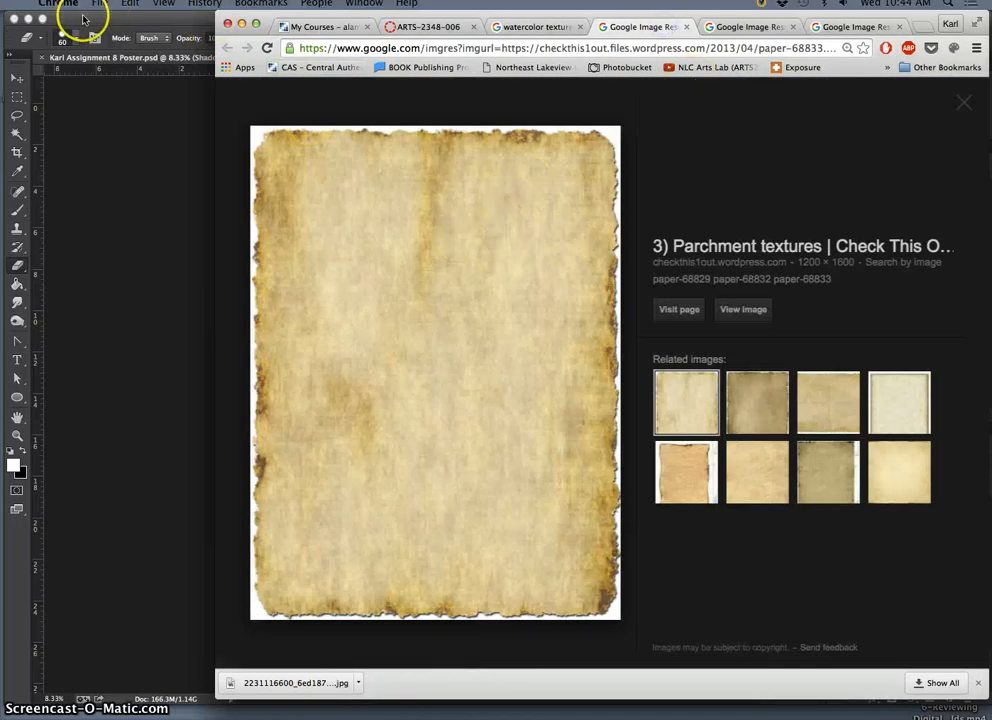
{"action": "left_click_drag", "start_coordinate": [140, 20], "coordinate": [266, 203]}
{"action": "left_click", "coordinate": [365, 106]}
{"action": "left_click_drag", "start_coordinate": [359, 173], "coordinate": [122, 48]}
- Save the pink snow-speckled watercolor and the multicolored watercolor splash from their tabs to the desktop
{"action": "left_click", "coordinate": [745, 33]}
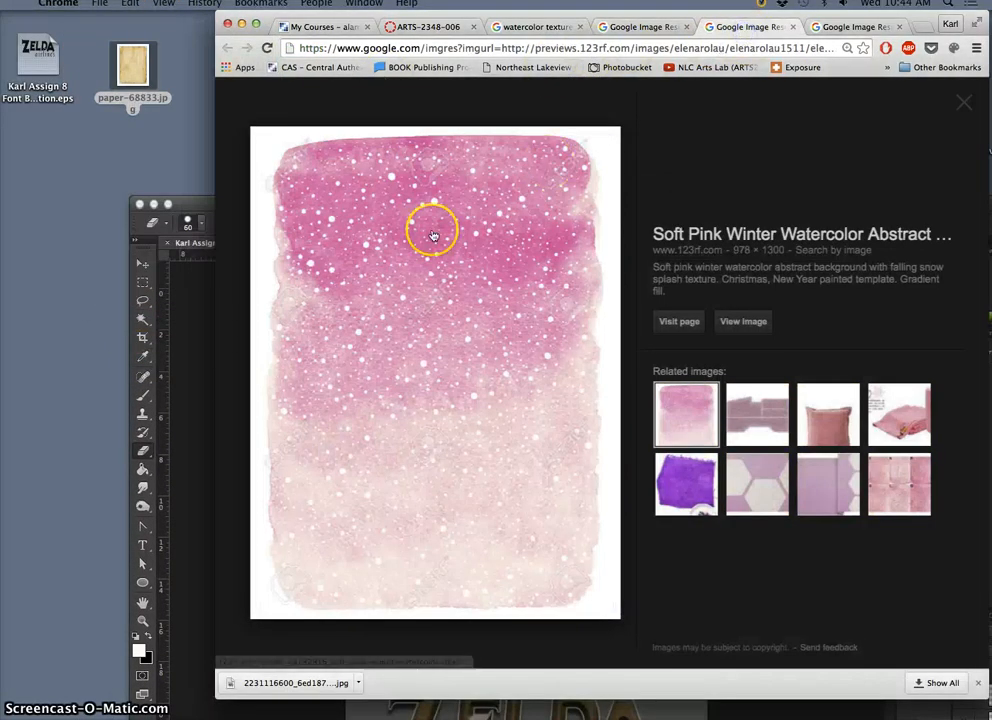
{"action": "left_click_drag", "start_coordinate": [434, 226], "coordinate": [76, 166]}
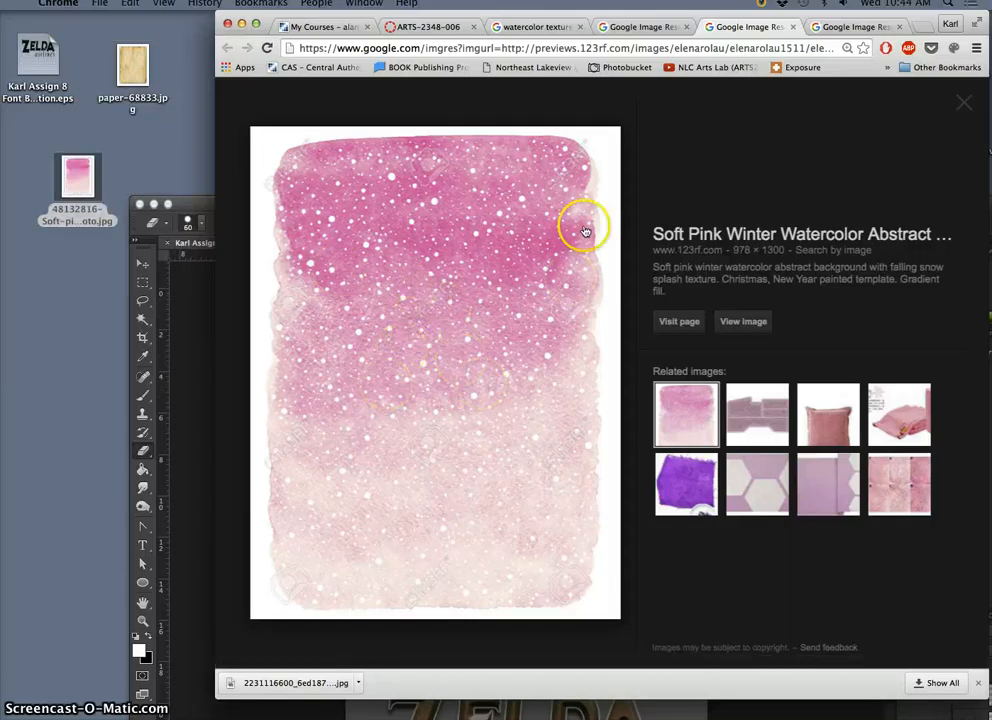
{"action": "left_click", "coordinate": [846, 29]}
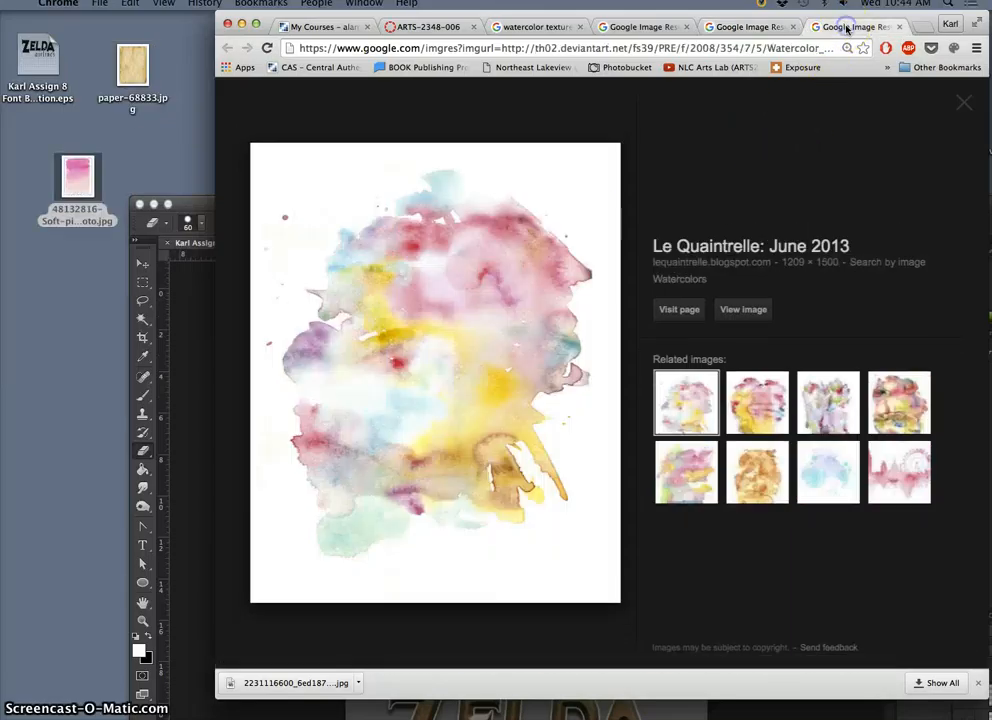
{"action": "left_click_drag", "start_coordinate": [472, 305], "coordinate": [58, 281]}
- Switch to Photoshop, bring its window back to full view, and select the topmost hidden title layer of the poster
{"action": "left_click", "coordinate": [190, 204]}
{"action": "left_click_drag", "start_coordinate": [236, 205], "coordinate": [247, 20]}
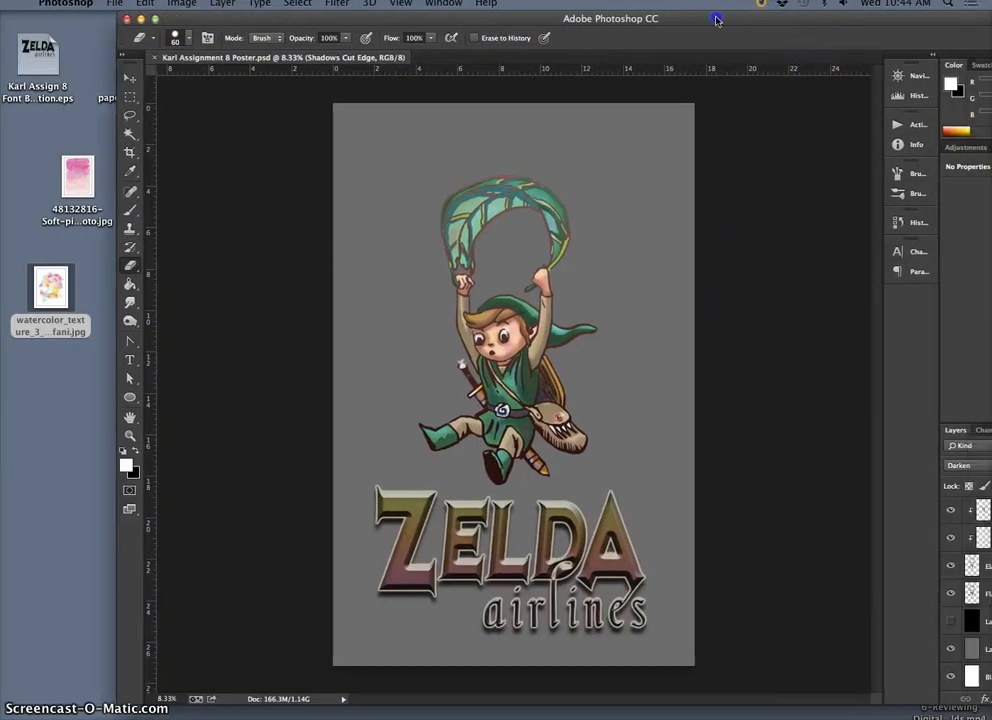
{"action": "double_click", "coordinate": [615, 20]}
{"action": "scroll", "coordinate": [940, 550], "scroll_direction": "up", "scroll_amount": 10}
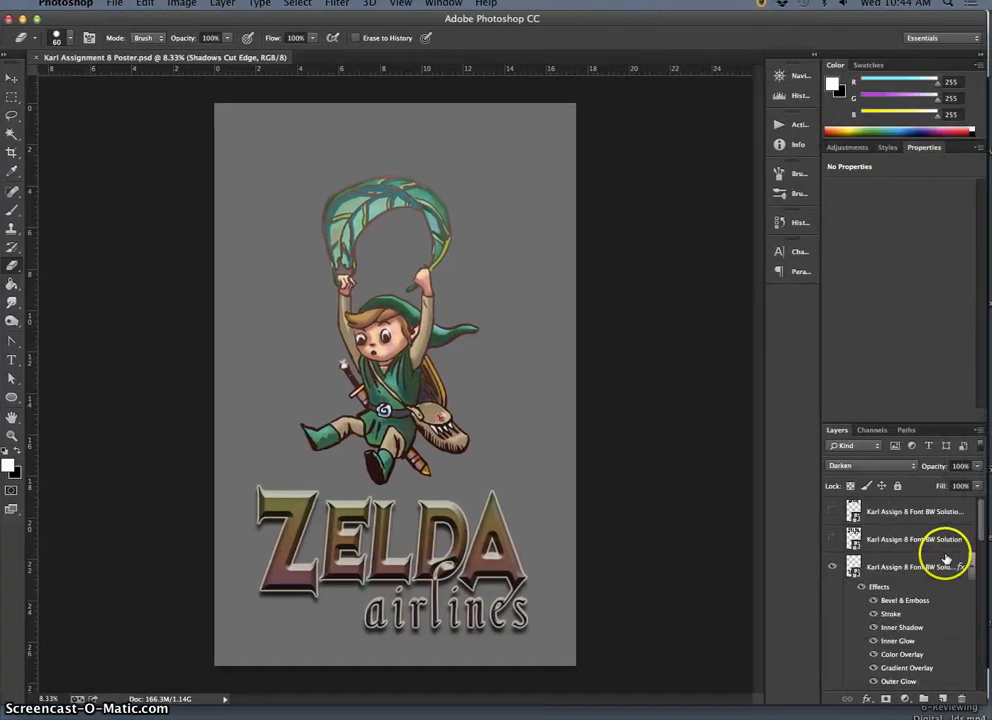
{"action": "left_click", "coordinate": [890, 513]}
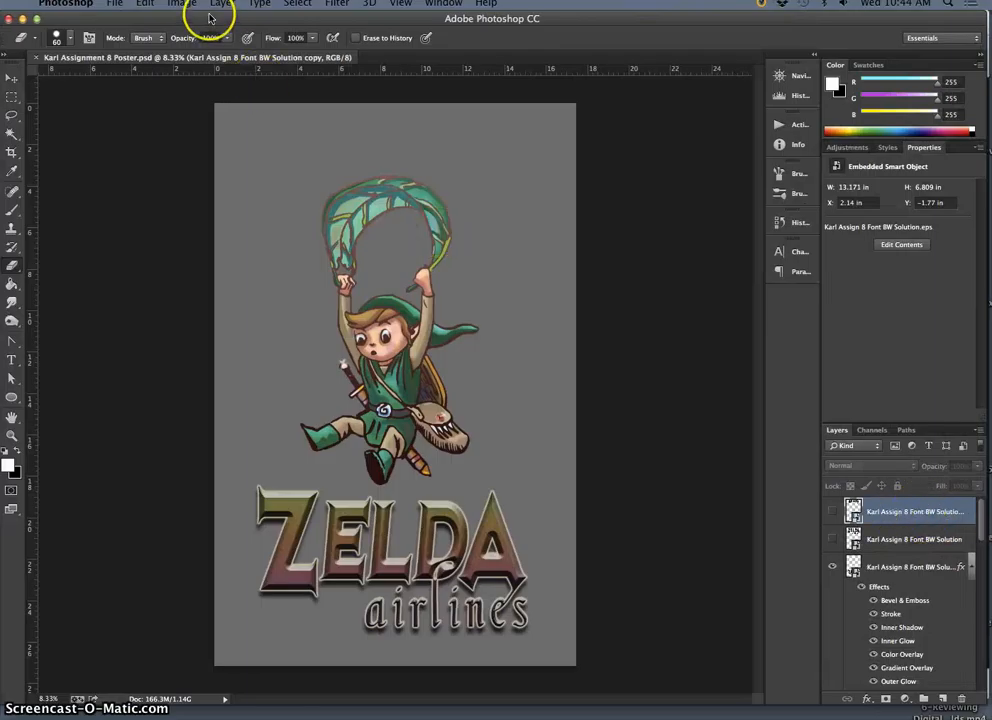
- Place the parchment image from the desktop into the poster and stretch it to cover the whole canvas
{"action": "left_click_drag", "start_coordinate": [213, 18], "coordinate": [345, 10]}
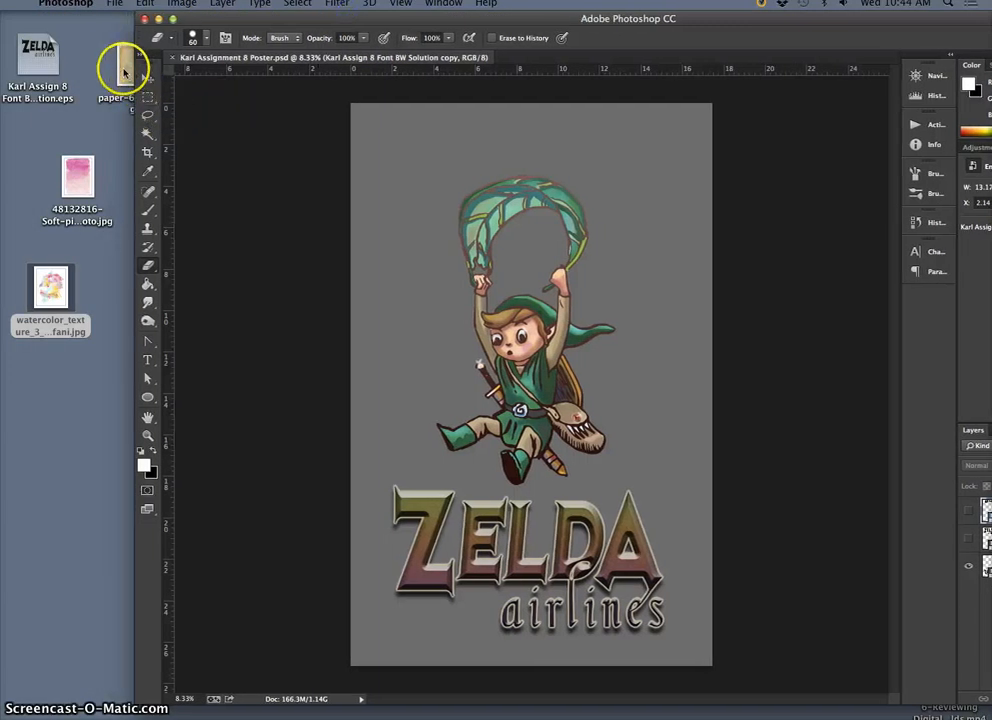
{"action": "left_click_drag", "start_coordinate": [126, 66], "coordinate": [390, 200]}
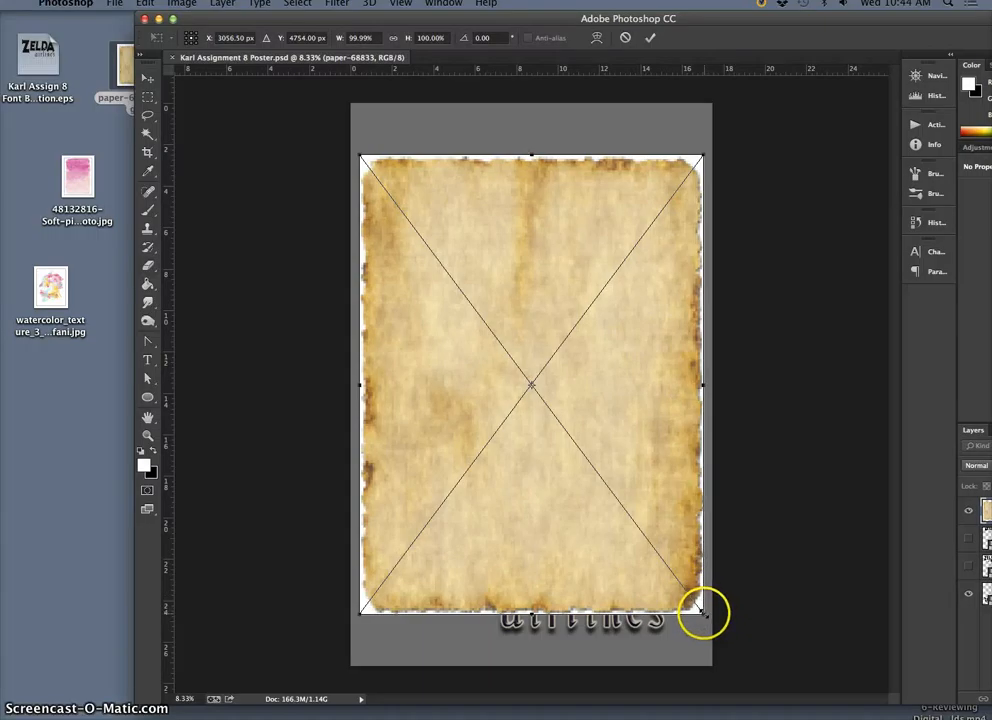
{"action": "left_click_drag", "start_coordinate": [533, 612], "coordinate": [533, 665]}
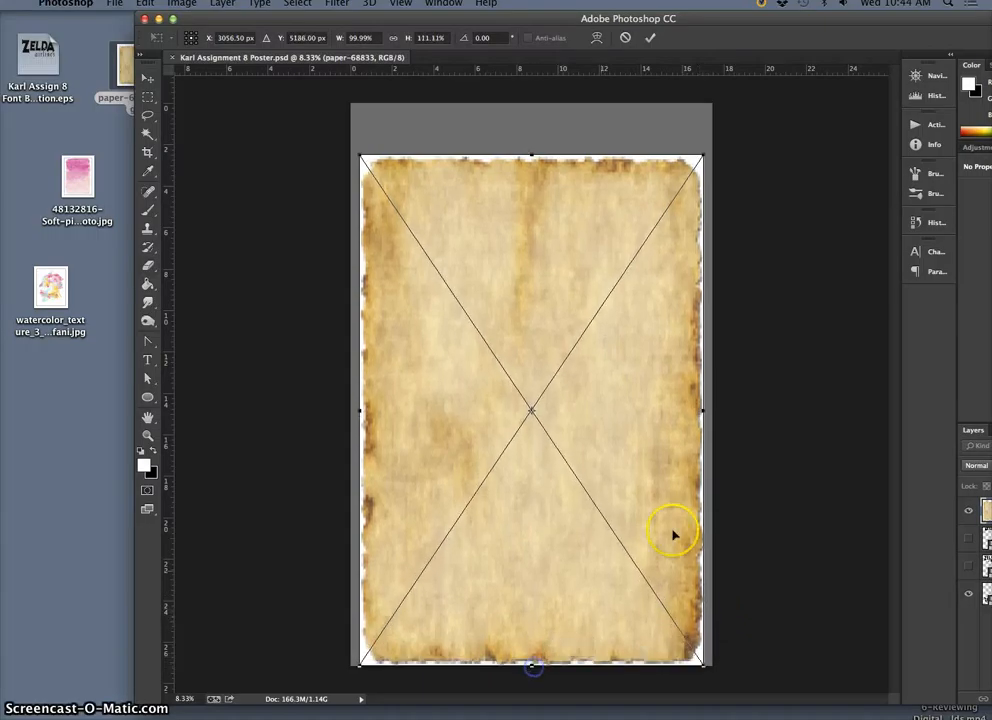
{"action": "left_click_drag", "start_coordinate": [704, 411], "coordinate": [709, 411]}
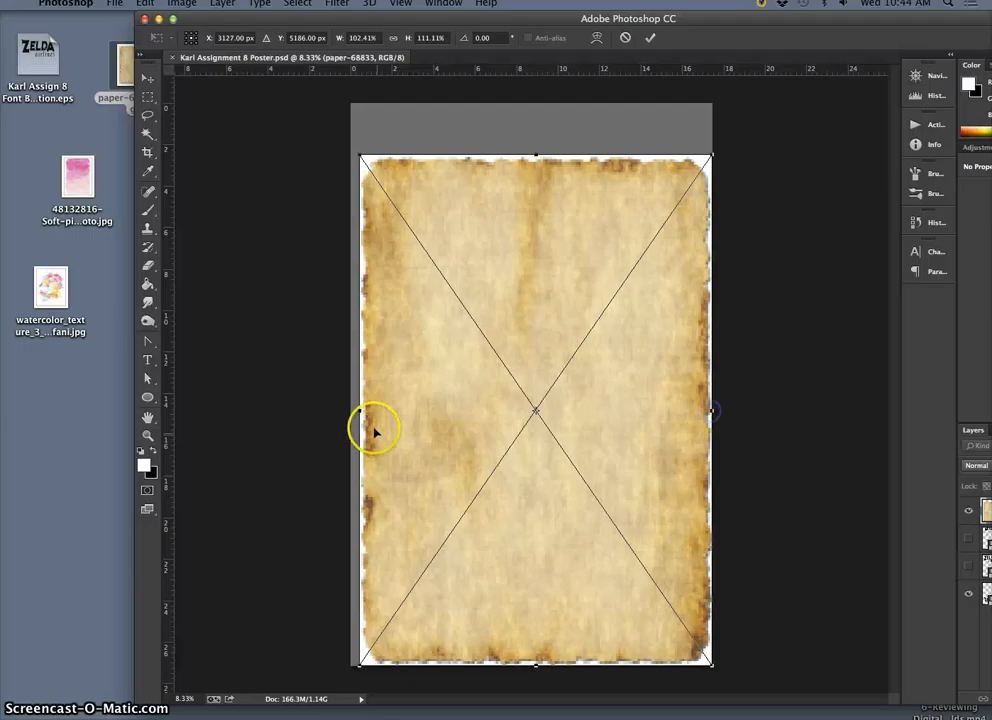
{"action": "left_click_drag", "start_coordinate": [359, 411], "coordinate": [352, 411]}
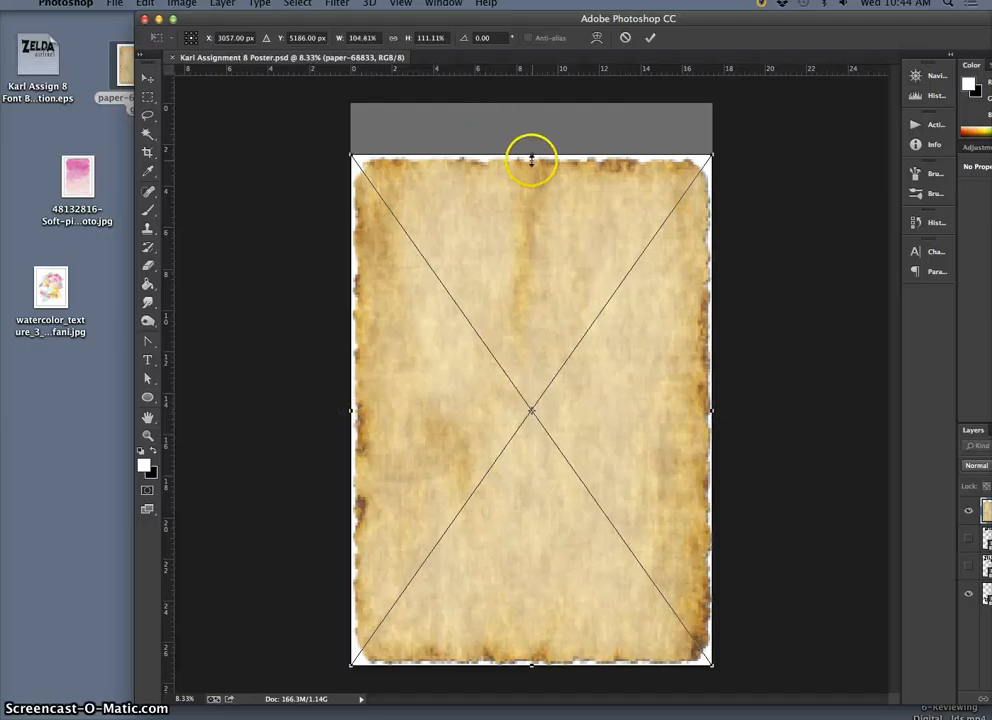
{"action": "left_click_drag", "start_coordinate": [531, 159], "coordinate": [531, 103]}
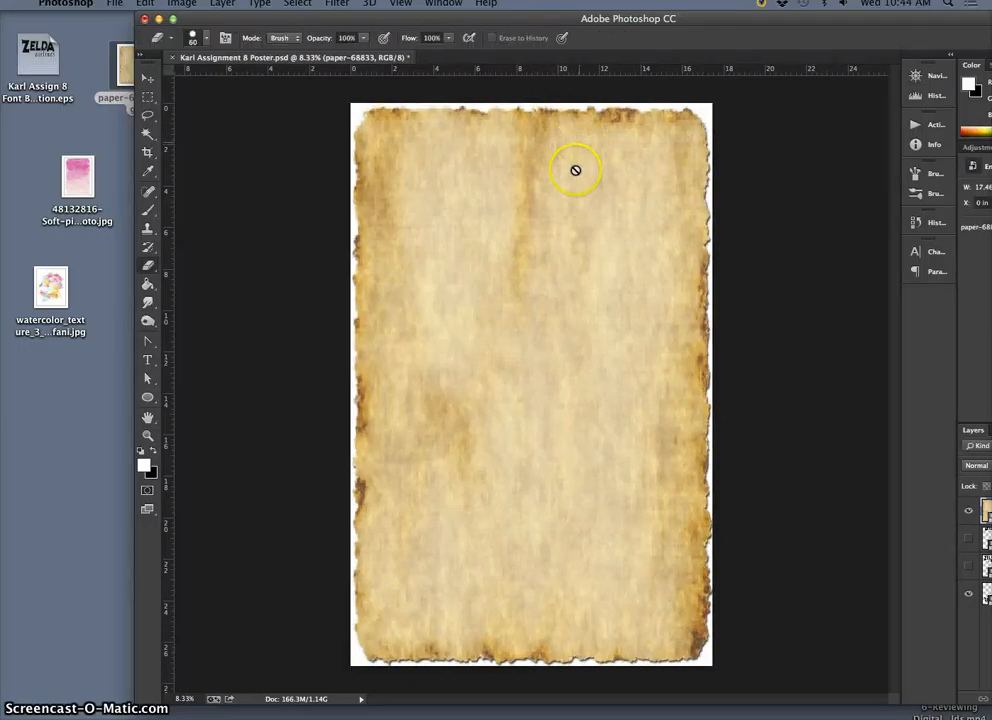
- Examine the placed parchment's texture quality up close, then return to the full poster view
{"action": "key", "text": "super+plus"}
{"action": "key", "text": "super+plus"}
{"action": "key", "text": "super+plus"}
{"action": "key", "text": "super+plus"}
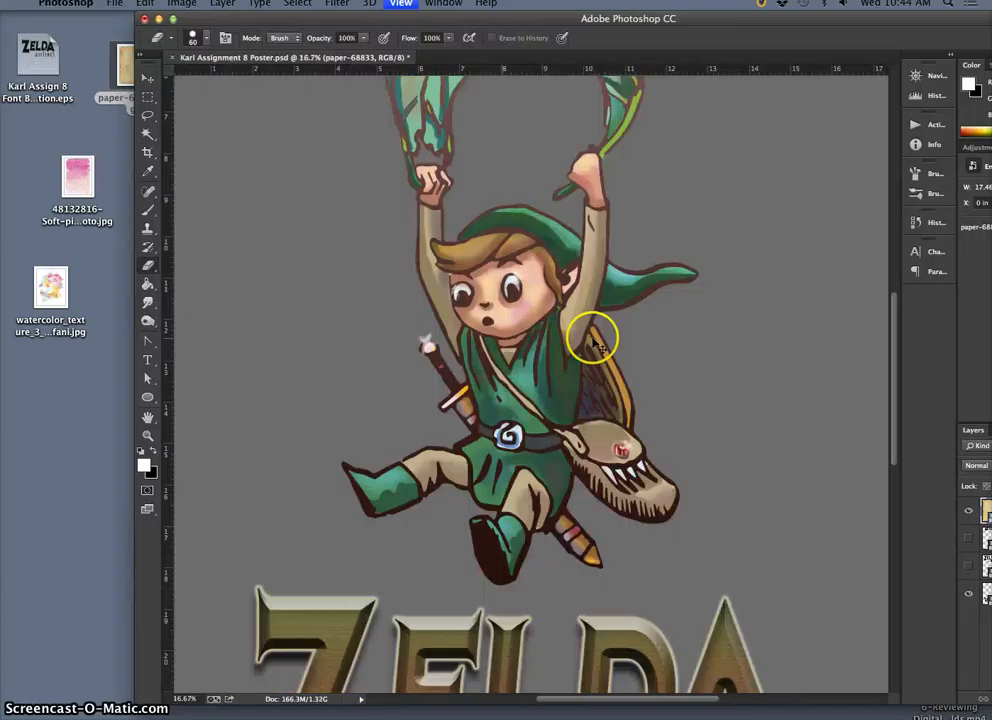
{"action": "key", "text": "super+plus"}
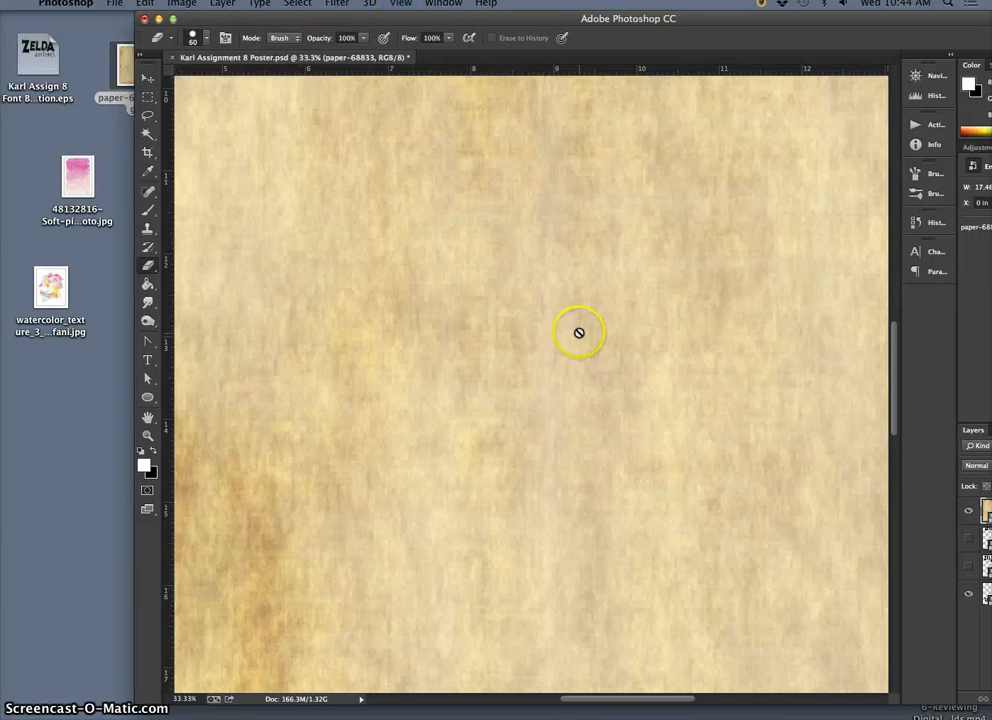
{"action": "key", "text": "super+minus"}
{"action": "key", "text": "super+minus"}
{"action": "key", "text": "super+minus"}
{"action": "key", "text": "super+minus"}
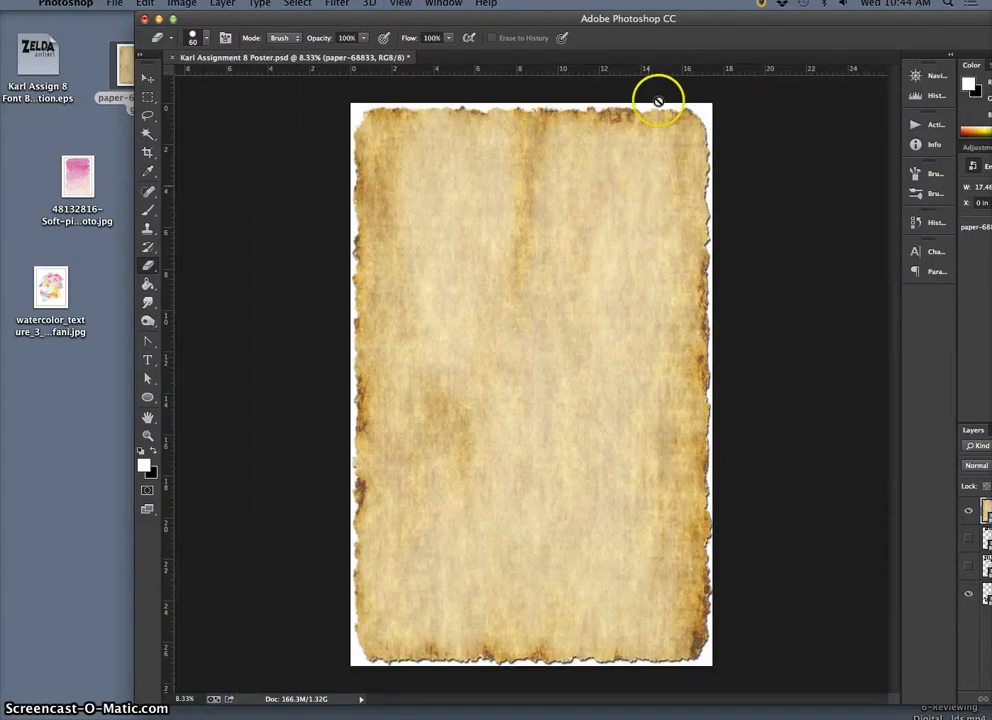
- Bring the window back to expose the layer controls and set the parchment layer's blend mode to Overlay
{"action": "left_click_drag", "start_coordinate": [659, 24], "coordinate": [501, 4]}
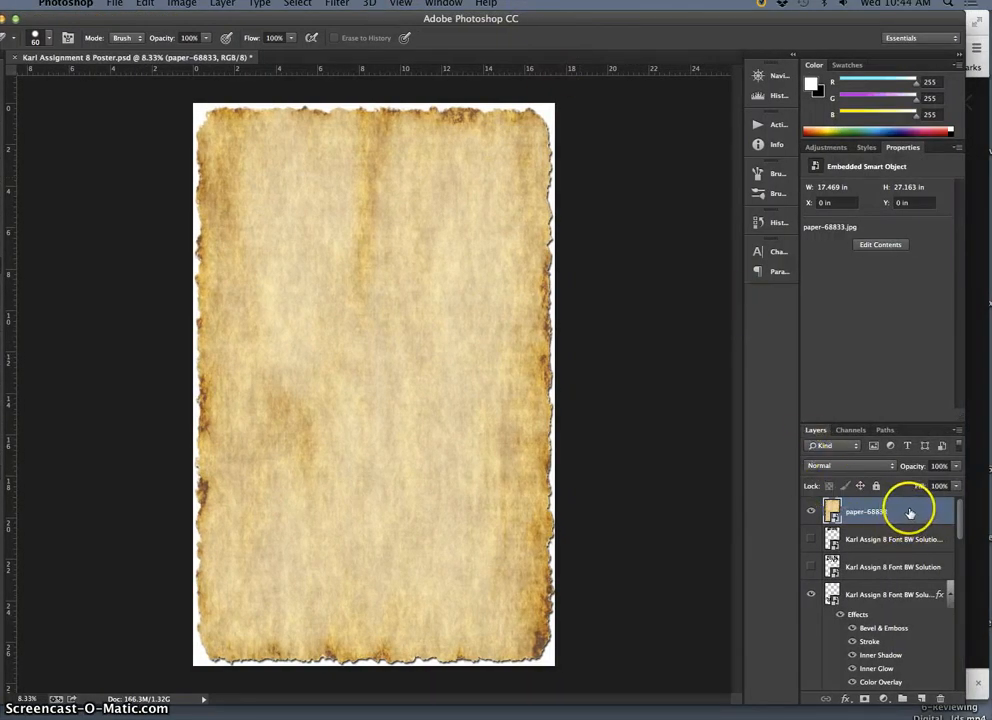
{"action": "left_click", "coordinate": [850, 466]}
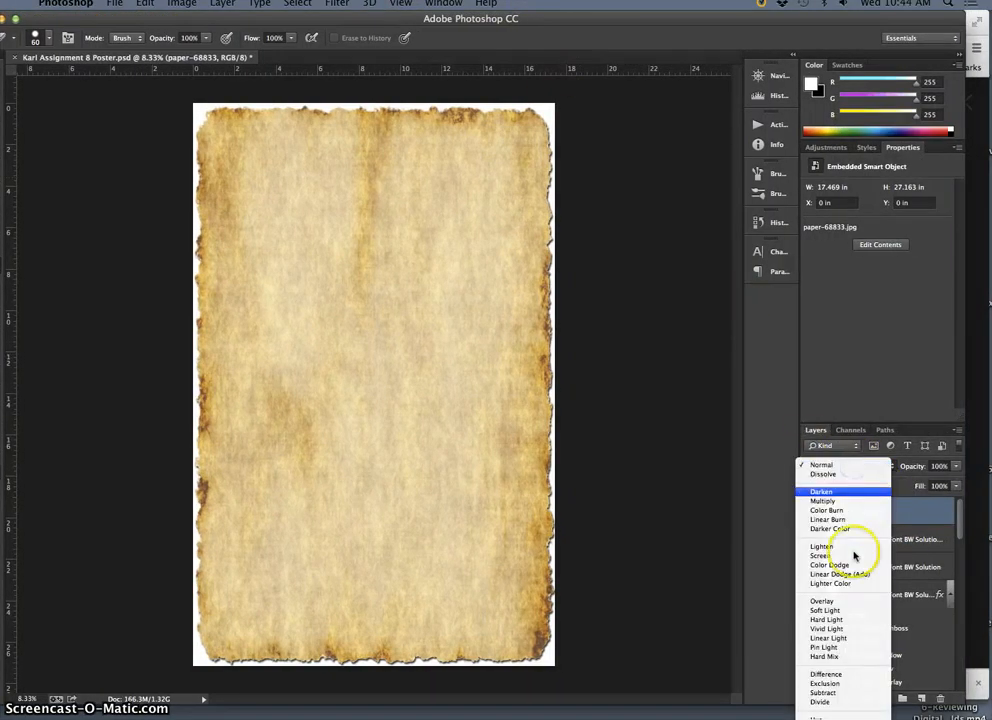
{"action": "left_click", "coordinate": [844, 601]}
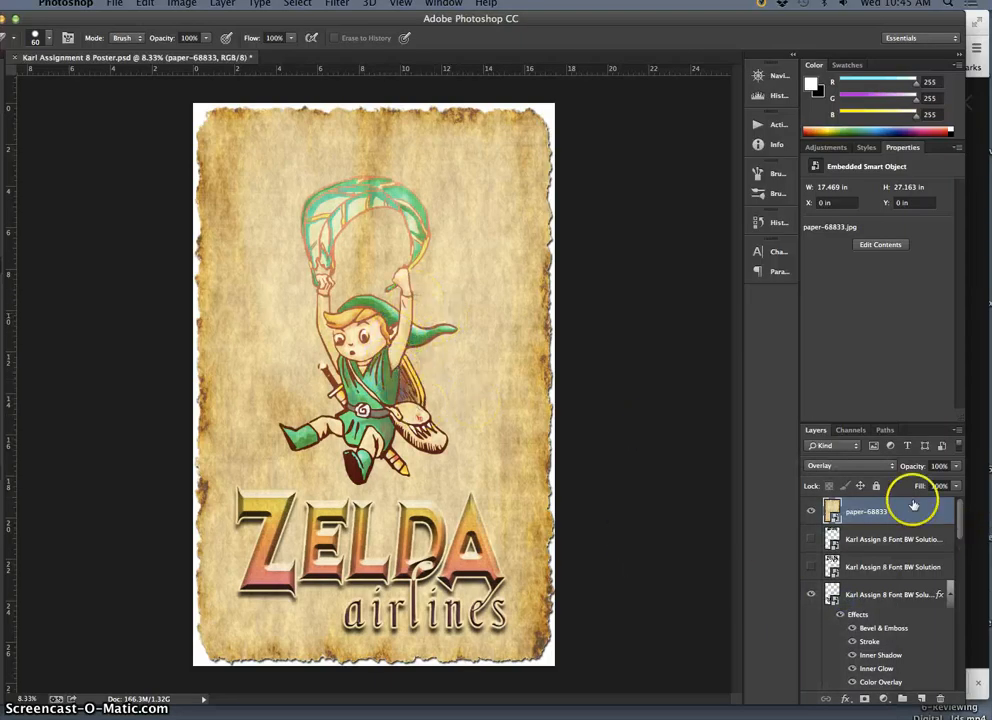
- Try the Soft Light and Pin Light blend modes on the parchment layer, then return it to Overlay
{"action": "left_click", "coordinate": [850, 466]}
{"action": "key", "text": "Return"}
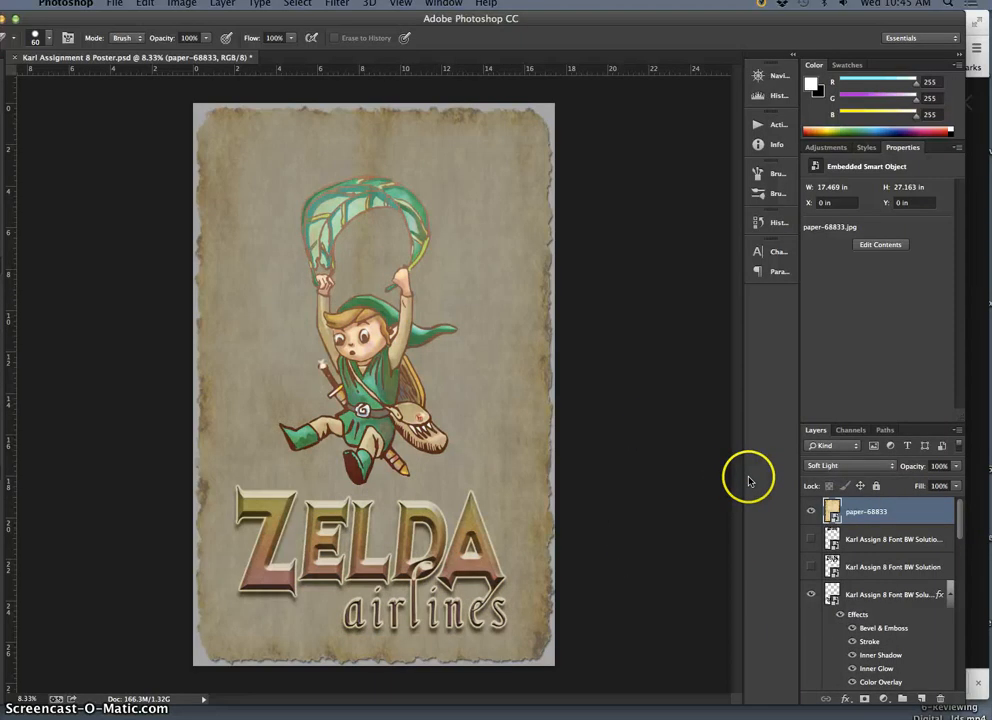
{"action": "left_click", "coordinate": [836, 468]}
{"action": "left_click", "coordinate": [838, 502]}
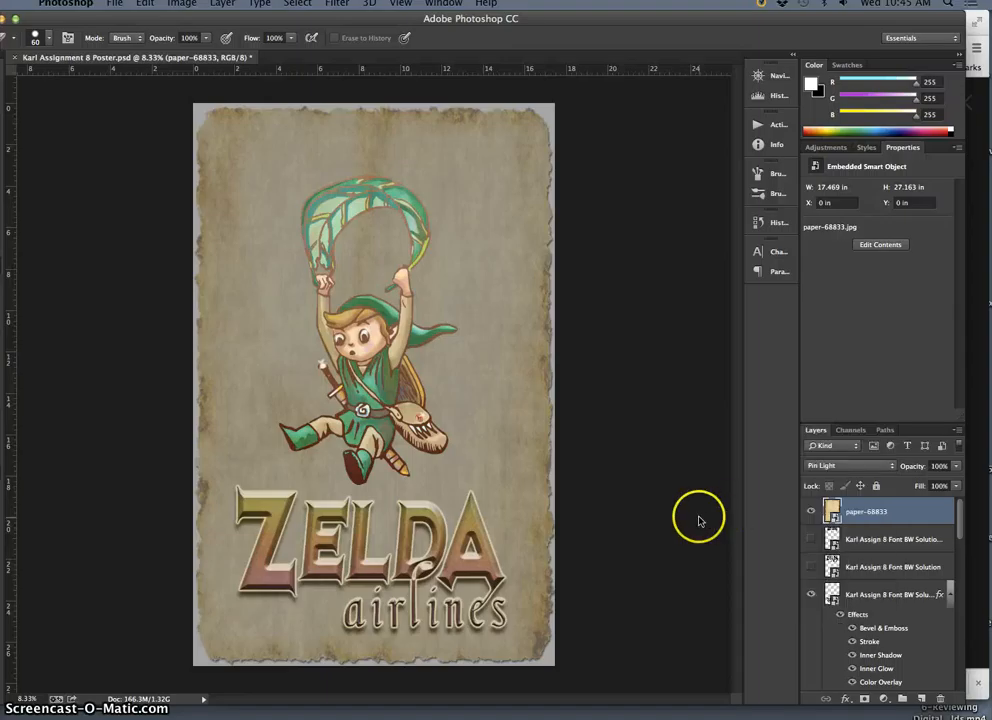
{"action": "left_click", "coordinate": [848, 468]}
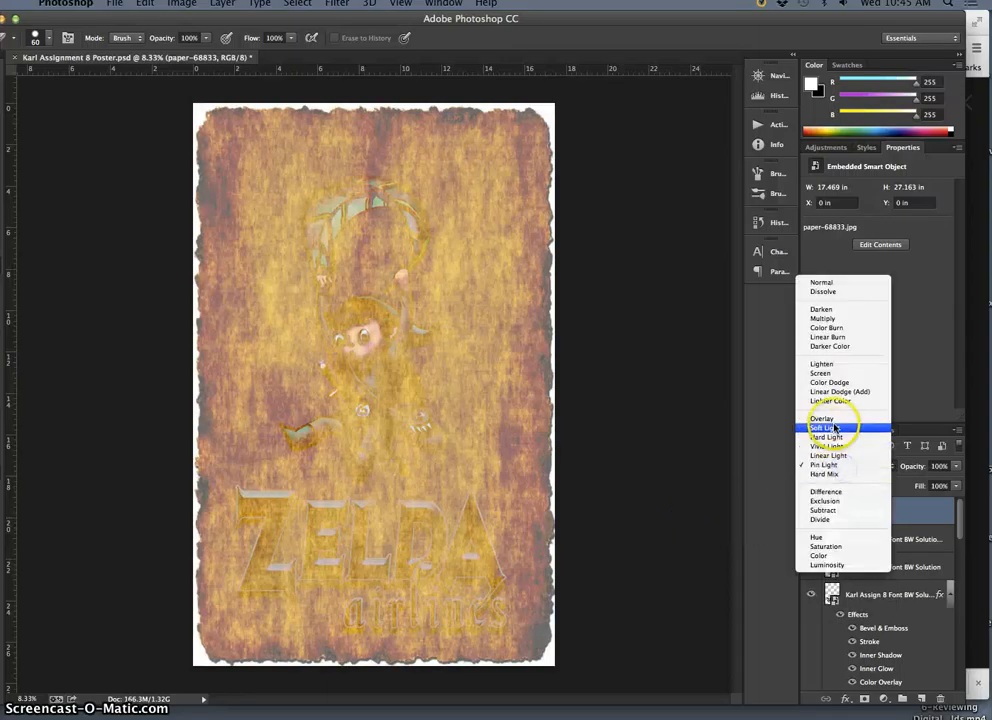
{"action": "left_click", "coordinate": [836, 419]}
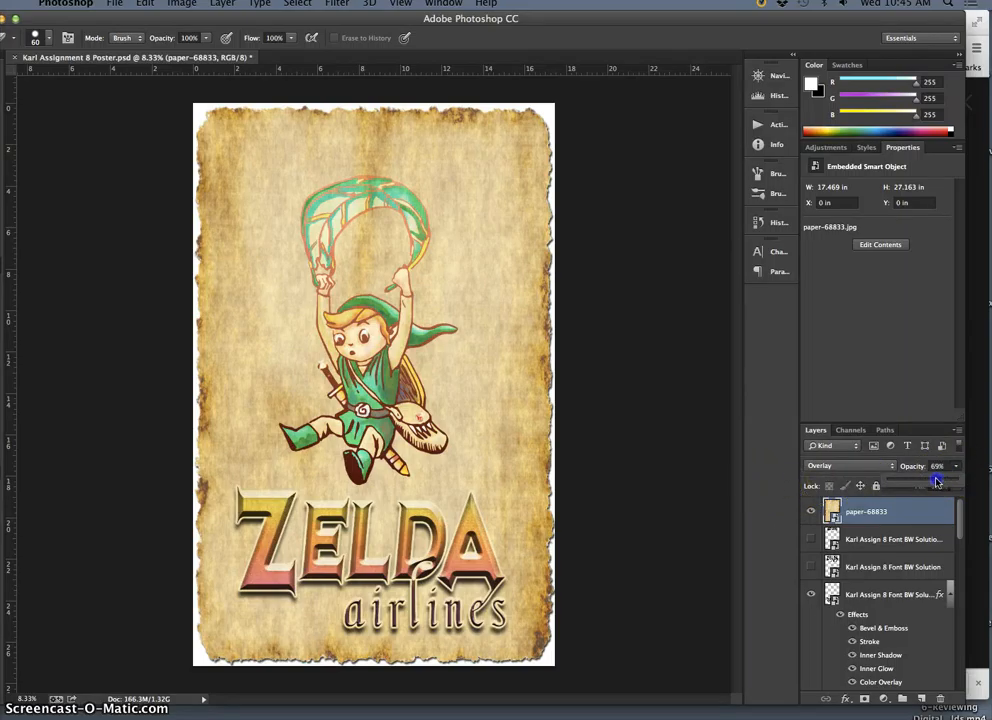
- Lower the parchment layer's opacity to 52% and toggle its visibility to compare the effect on the character up close
{"action": "left_click_drag", "start_coordinate": [936, 482], "coordinate": [921, 482]}
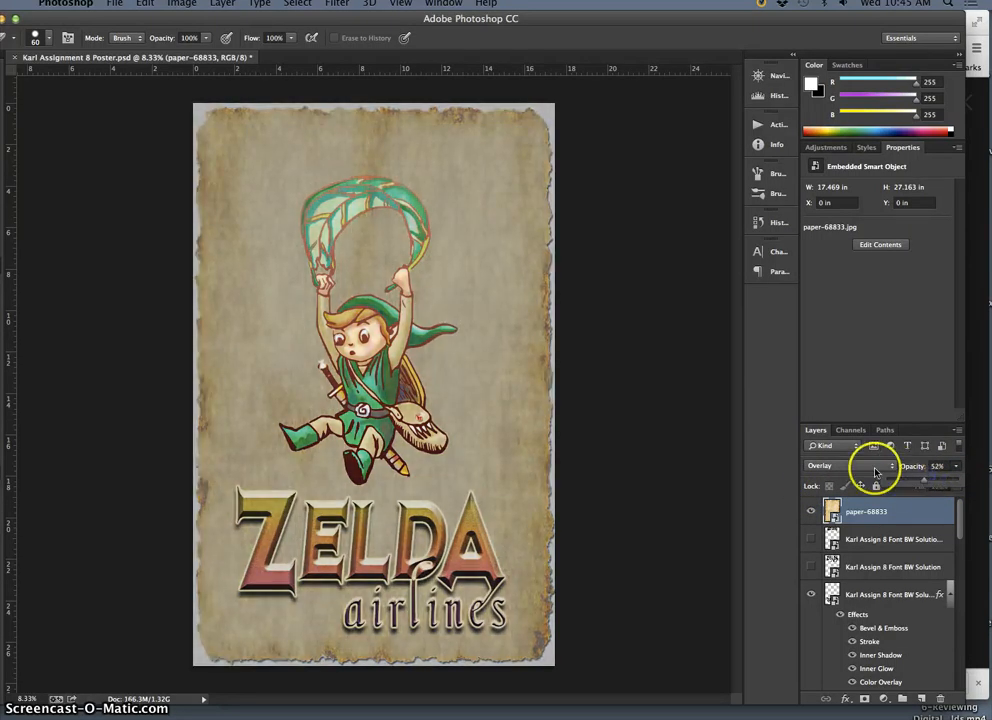
{"action": "key", "text": "super+plus"}
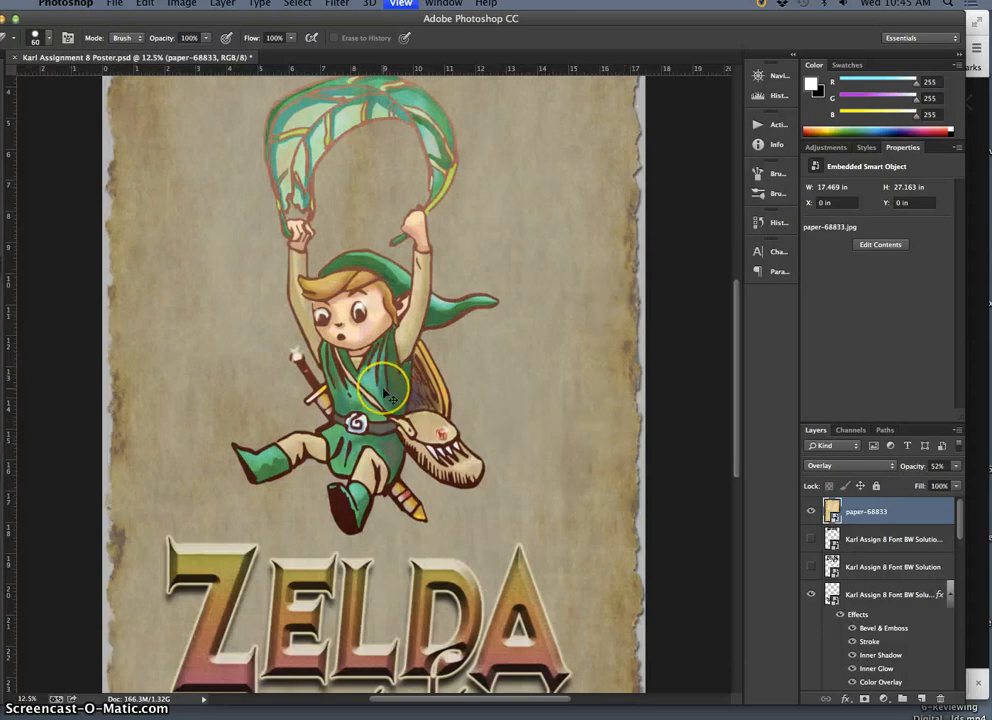
{"action": "key", "text": "super+plus"}
{"action": "key", "text": "super+plus"}
{"action": "key", "text": "super+plus"}
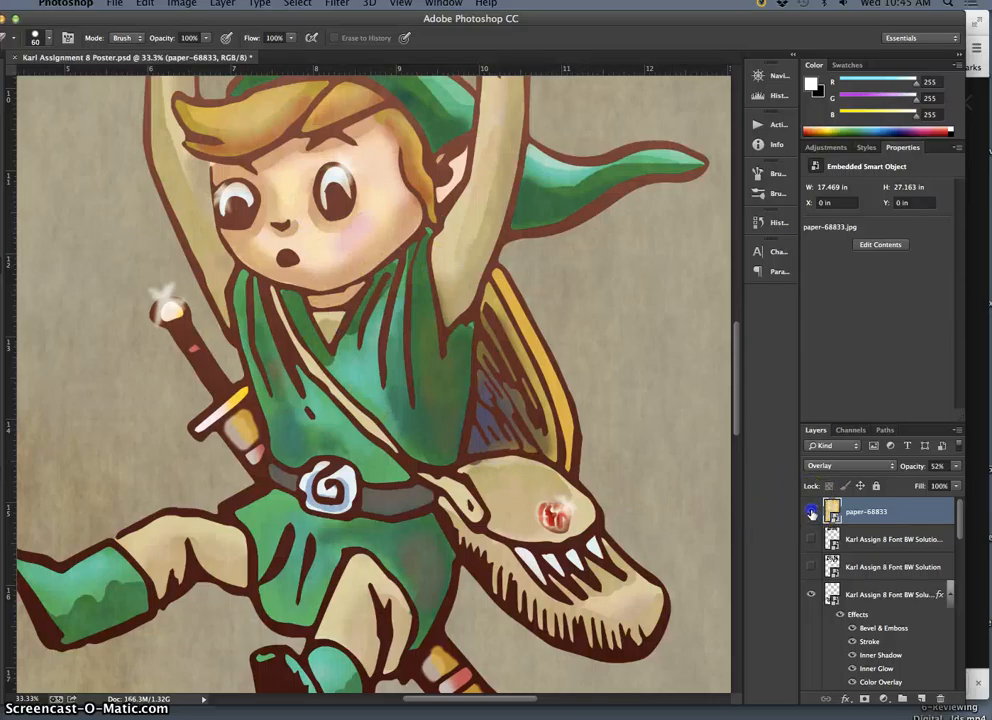
{"action": "left_click", "coordinate": [811, 512]}
{"action": "left_click", "coordinate": [811, 512]}
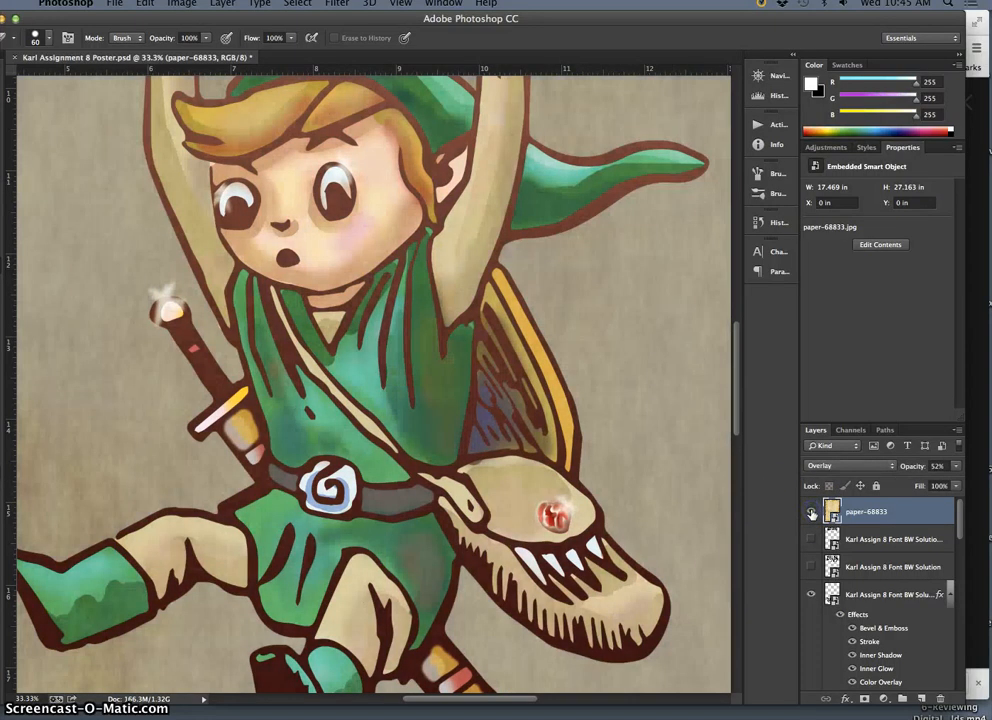